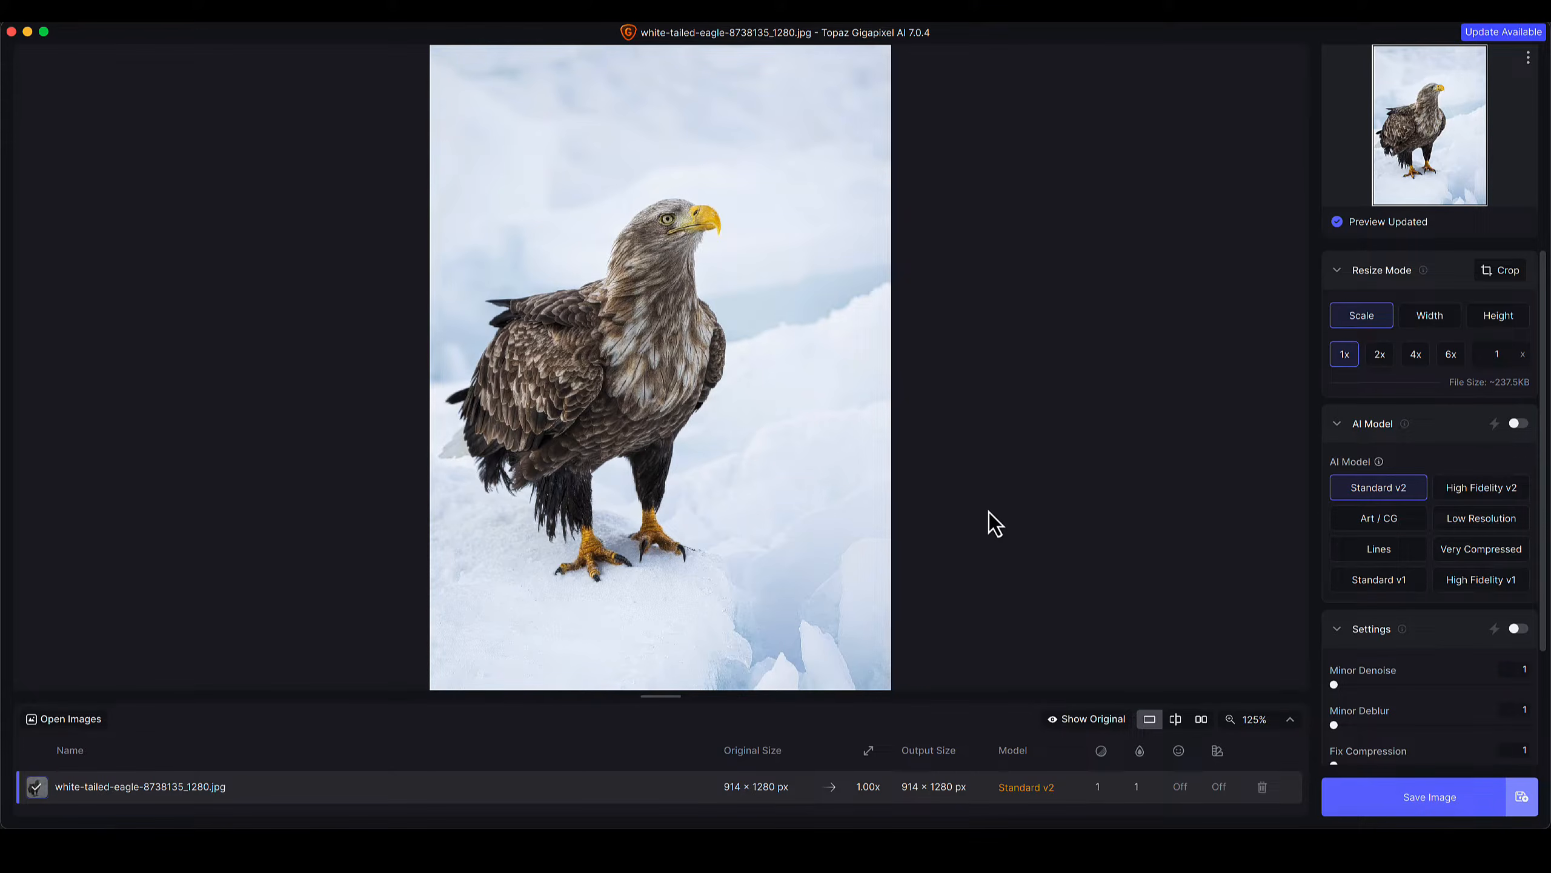
- View the eagle photo at 100% zoom and look over the enhancement settings
{"action": "left_click", "coordinate": [1290, 720]}
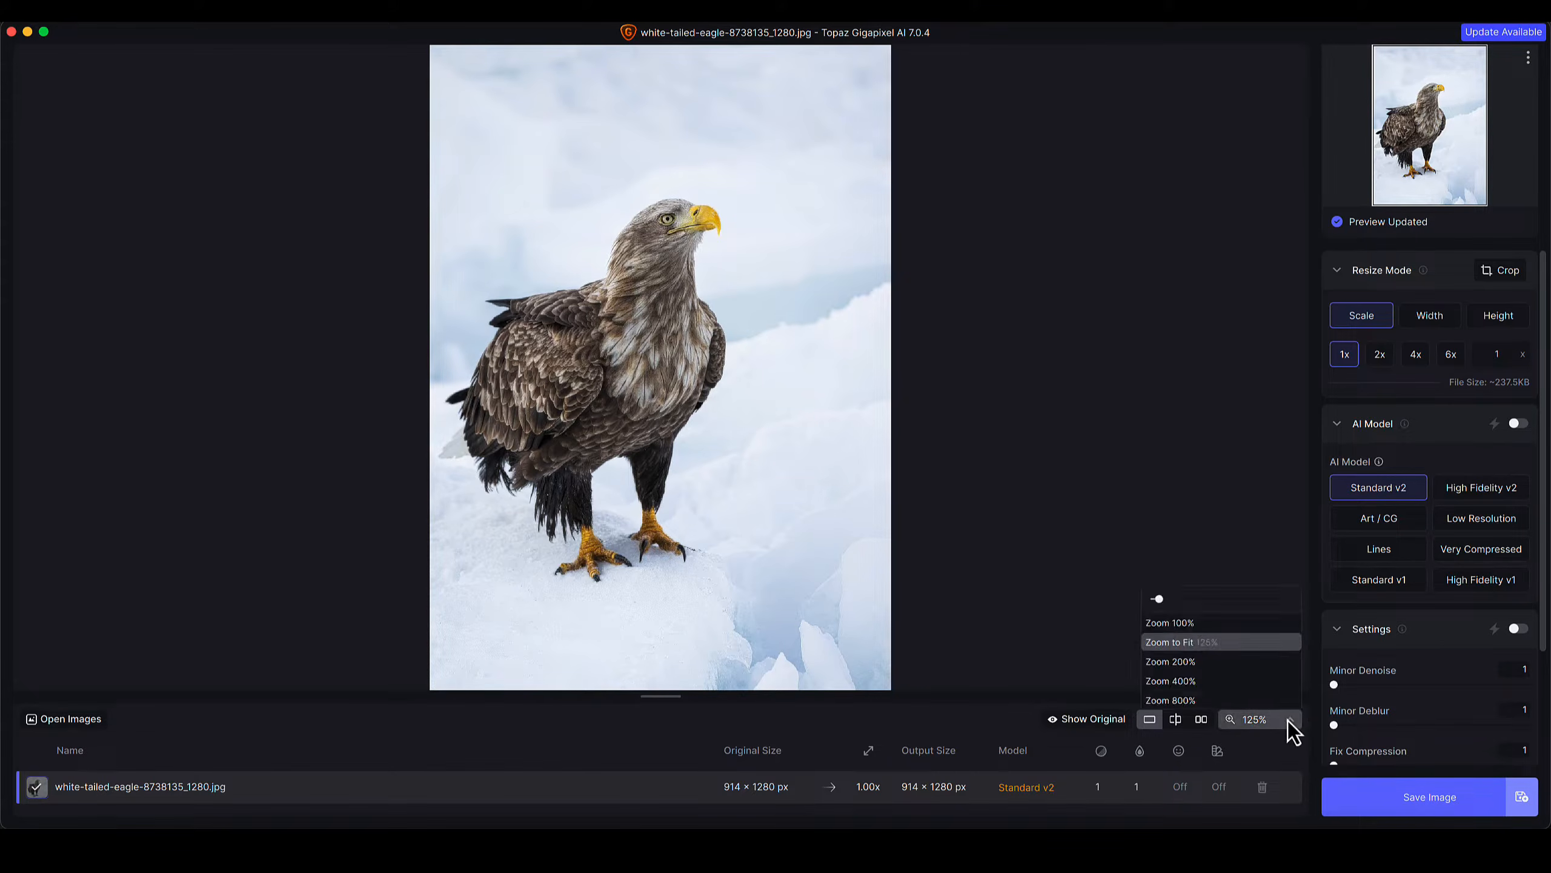
{"action": "left_click", "coordinate": [1204, 624]}
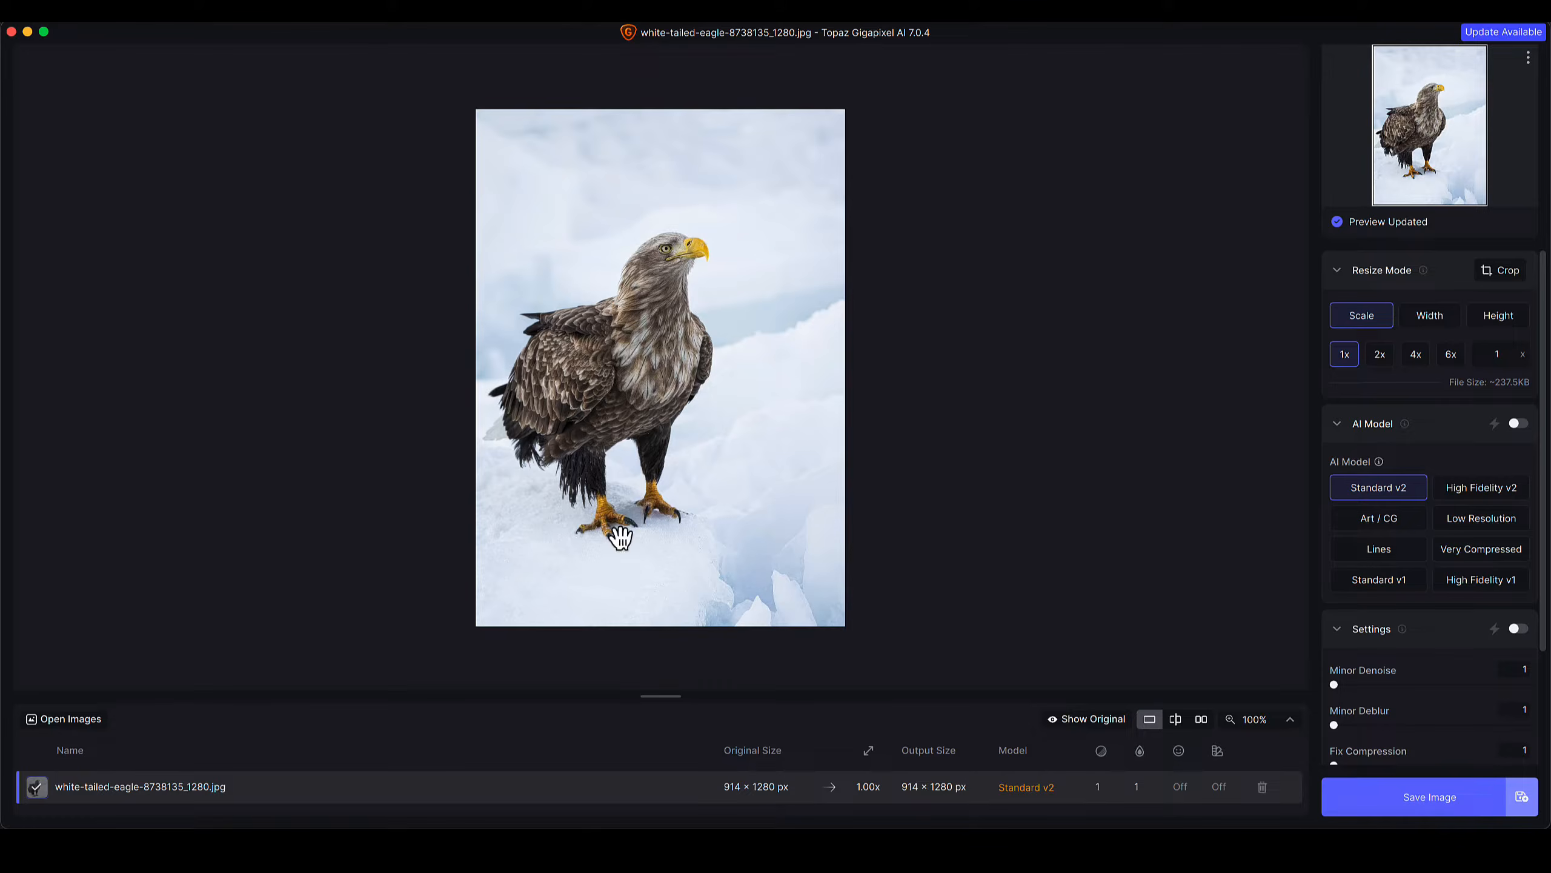
{"action": "left_click_drag", "start_coordinate": [707, 446], "coordinate": [766, 416]}
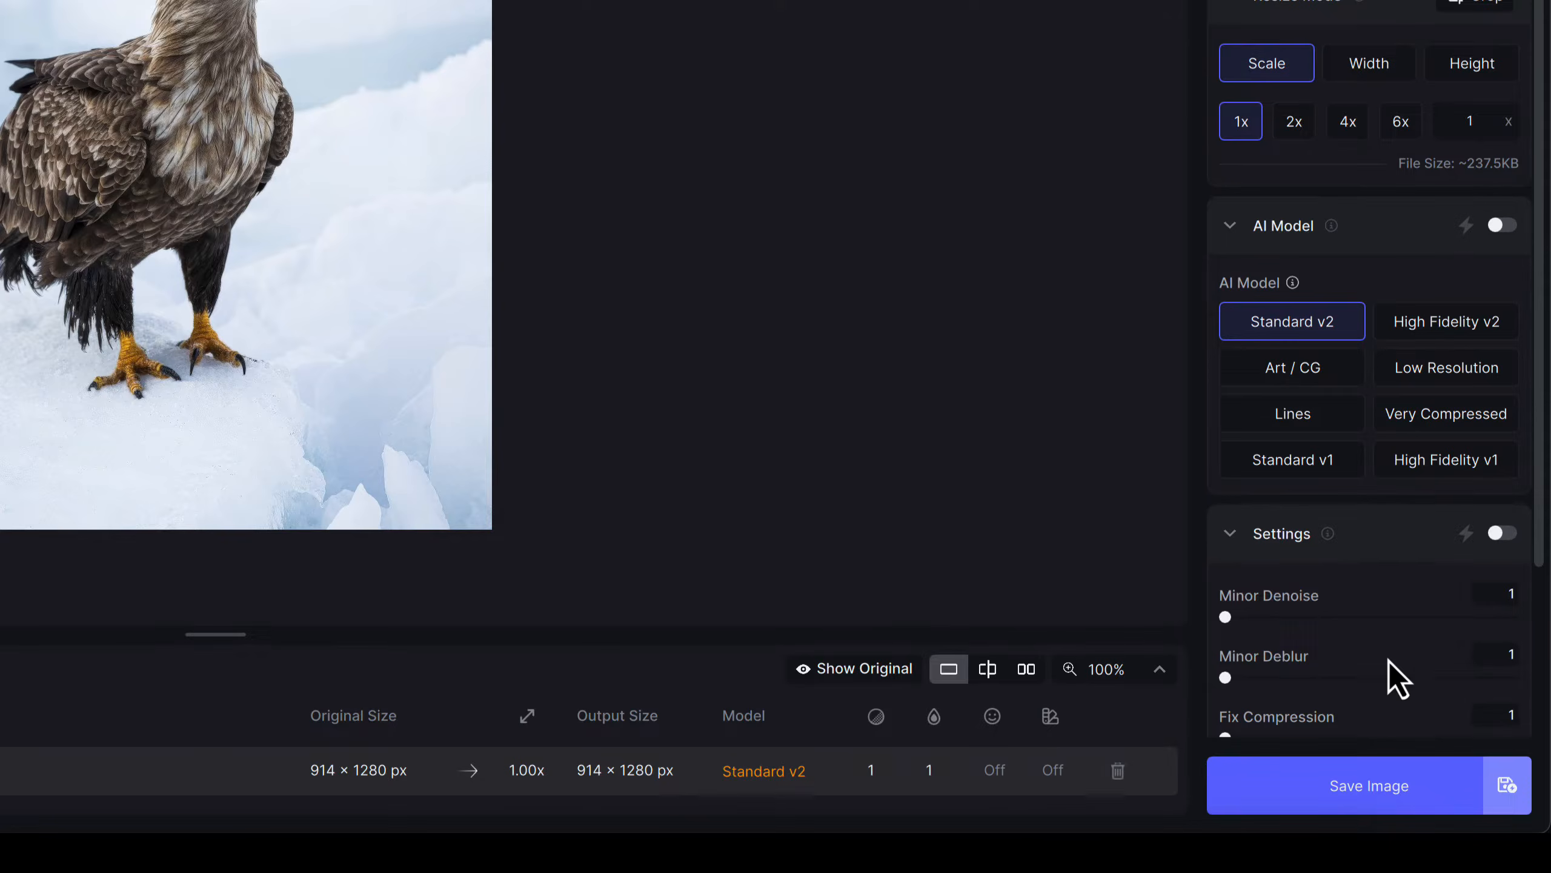
{"action": "scroll", "coordinate": [1389, 660], "scroll_direction": "down", "scroll_amount": 4}
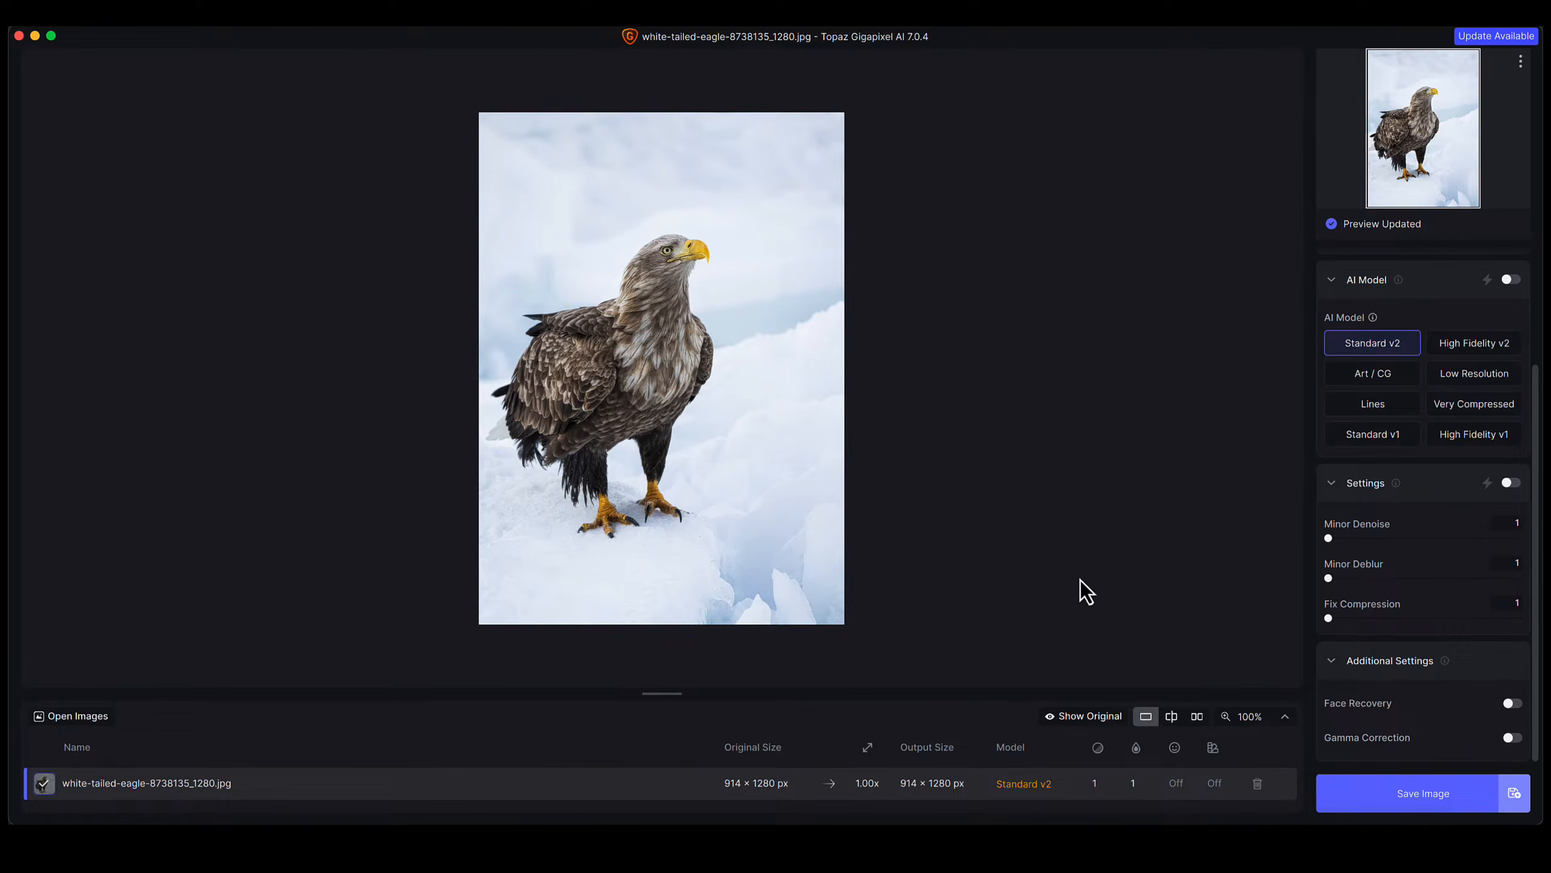
- Compare the original and enhanced eagle in split view and side-by-side view, and return to single view
{"action": "left_click", "coordinate": [1172, 717]}
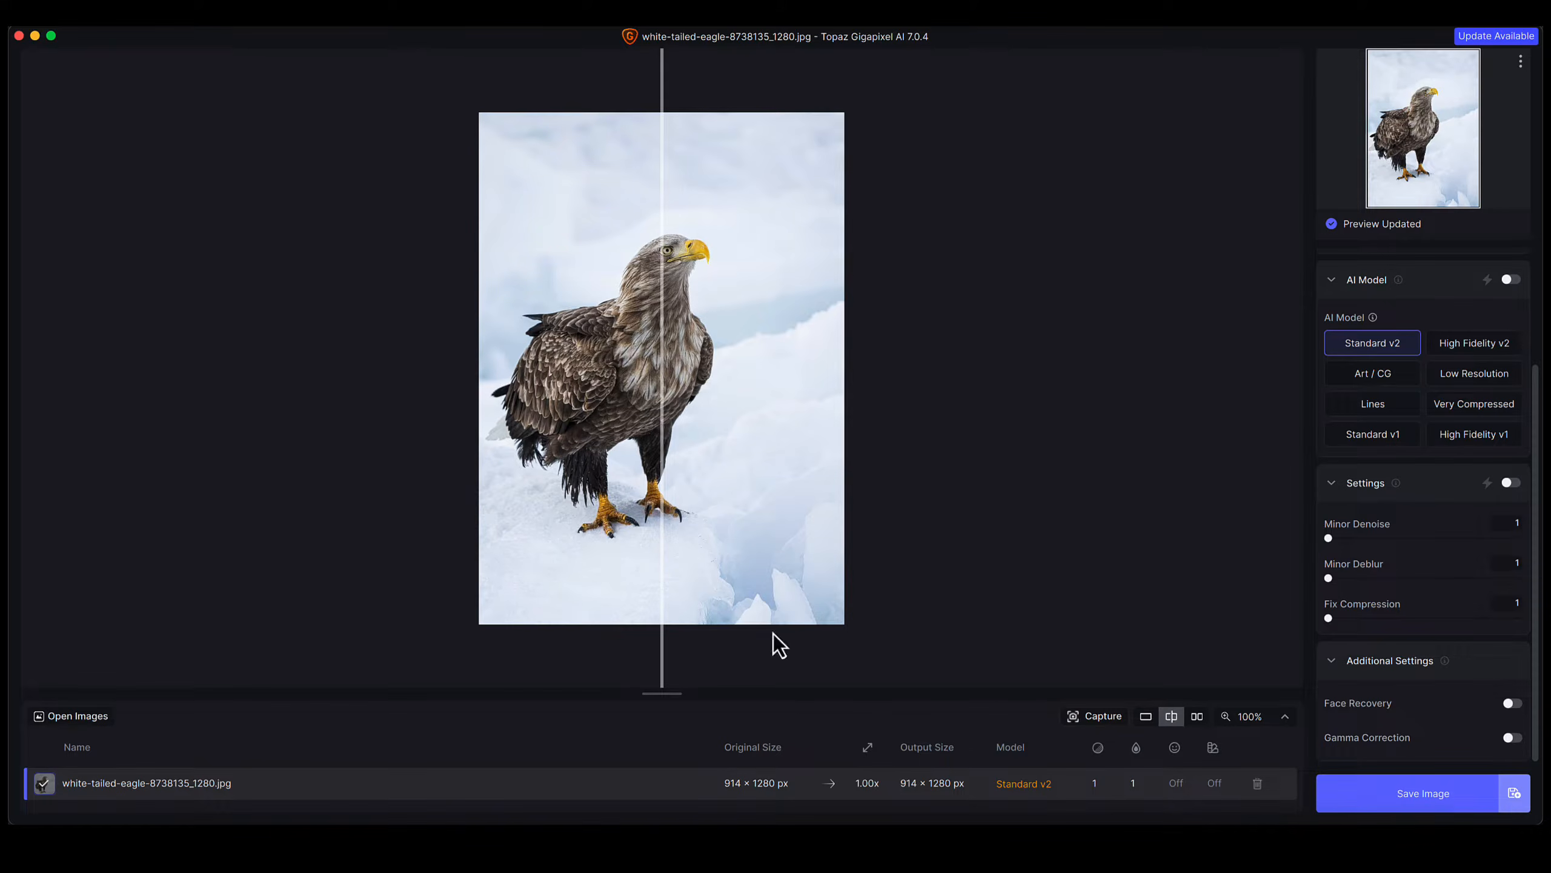
{"action": "mouse_move", "coordinate": [660, 537]}
{"action": "left_mouse_down"}
{"action": "mouse_move", "coordinate": [683, 540]}
{"action": "mouse_move", "coordinate": [540, 543]}
{"action": "mouse_move", "coordinate": [758, 548]}
{"action": "mouse_move", "coordinate": [632, 542]}
{"action": "mouse_move", "coordinate": [658, 540]}
{"action": "left_mouse_up"}
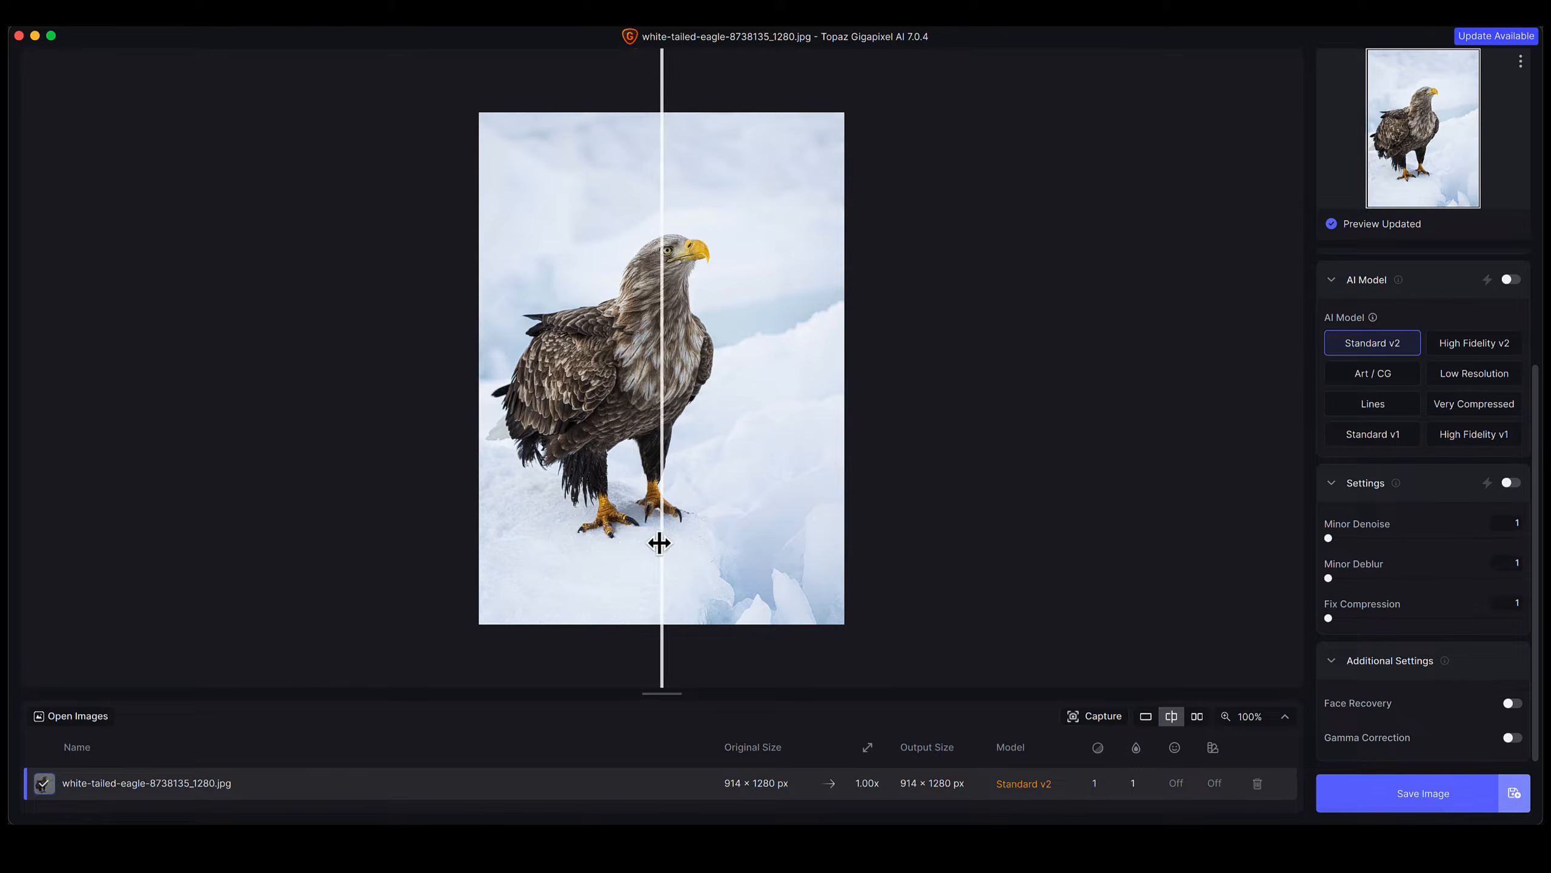
{"action": "left_click", "coordinate": [1197, 717]}
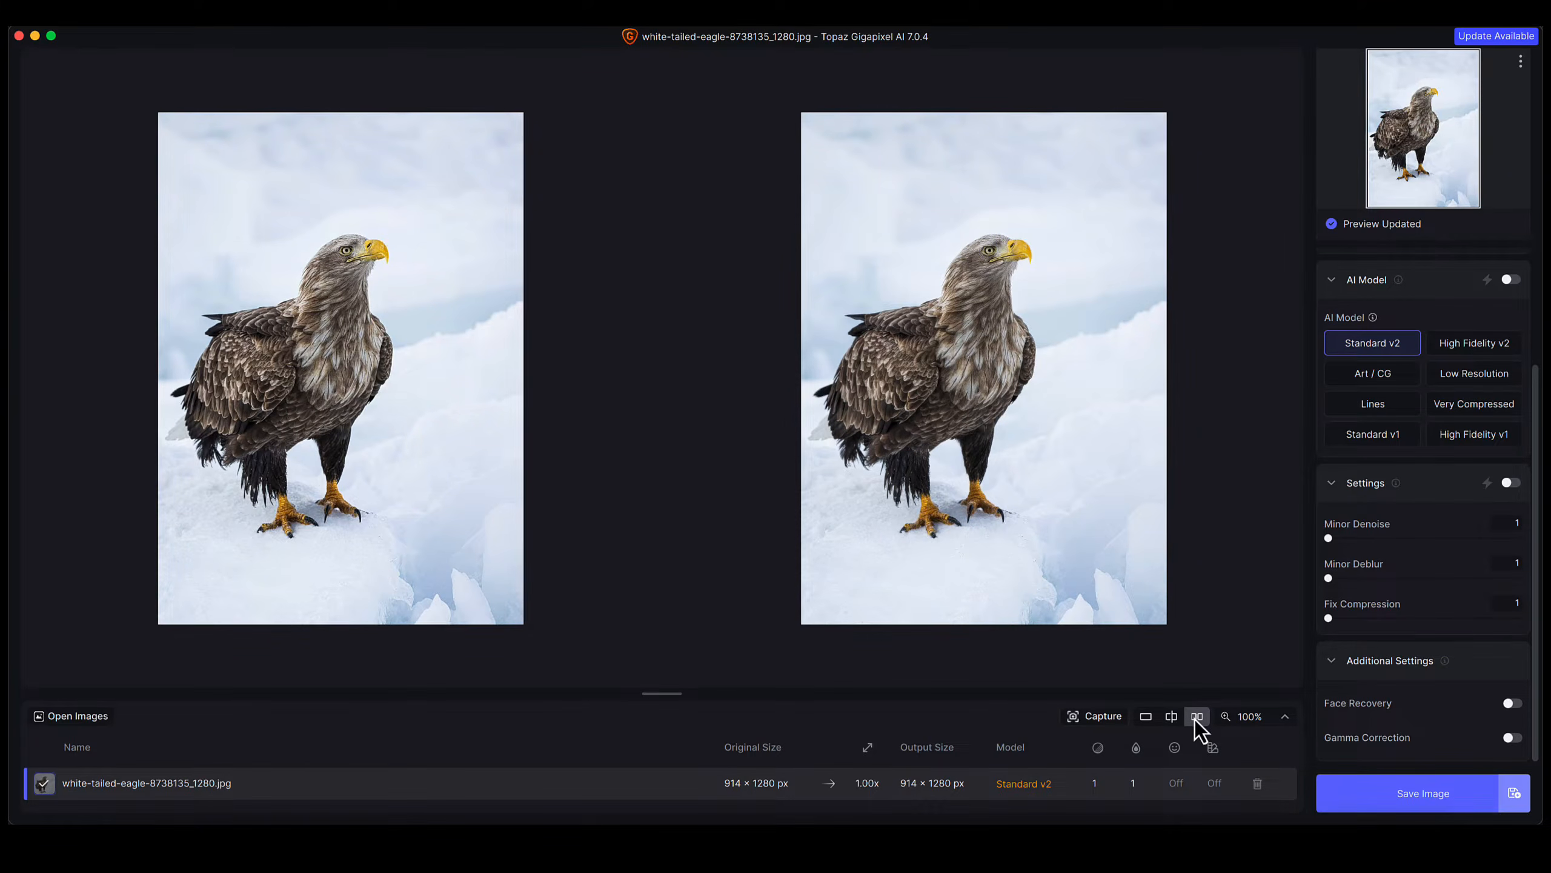
{"action": "left_click", "coordinate": [1148, 718]}
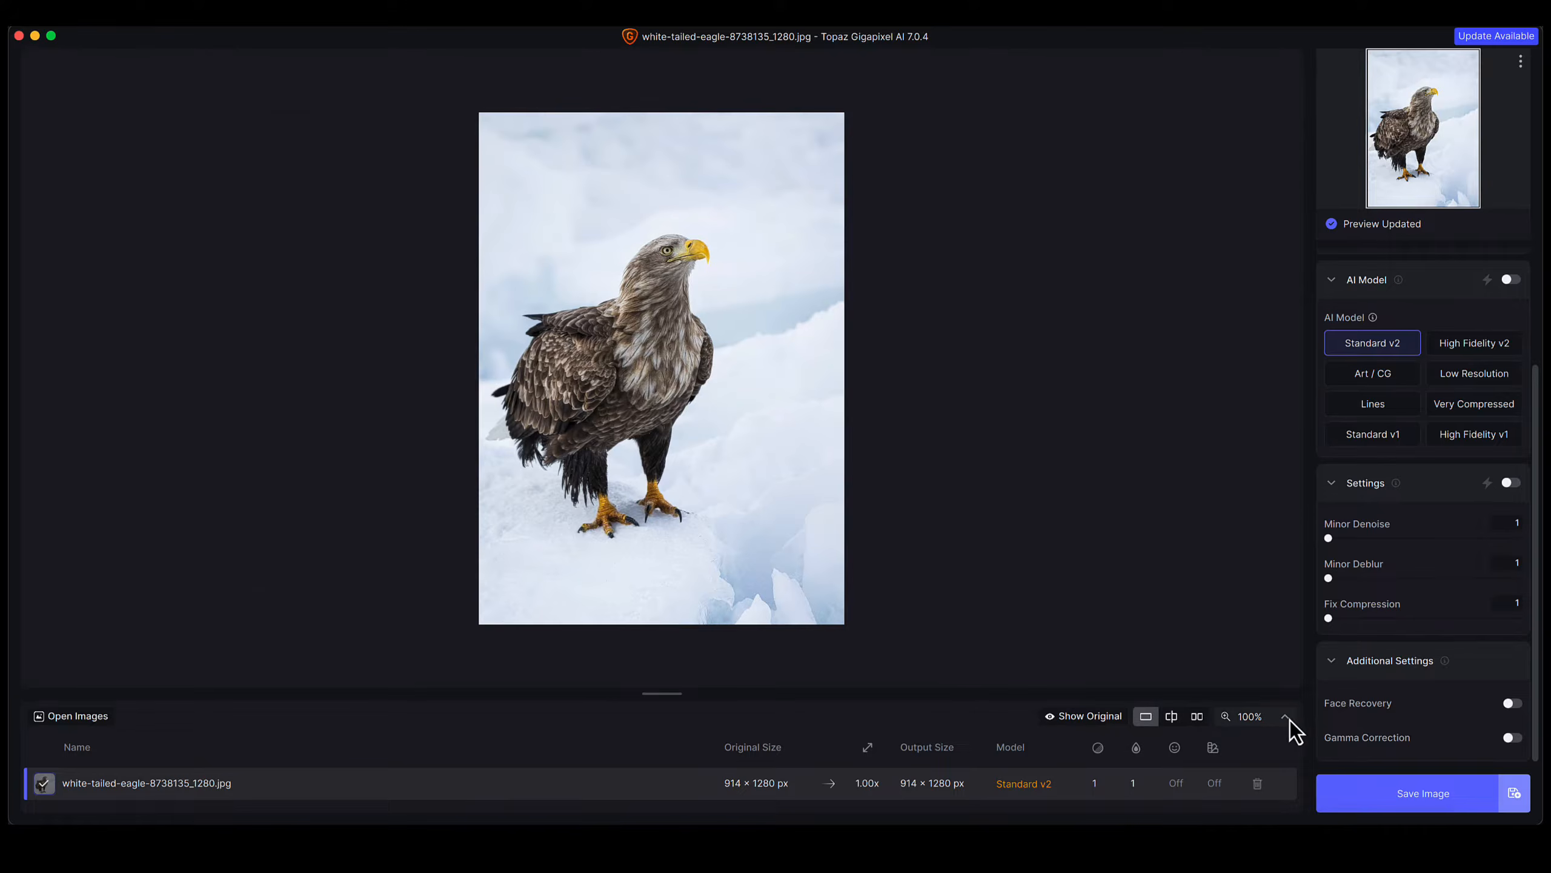
- Inspect the eagle preview at 200% zoom and return it to 100% zoom
{"action": "left_click", "coordinate": [1286, 717]}
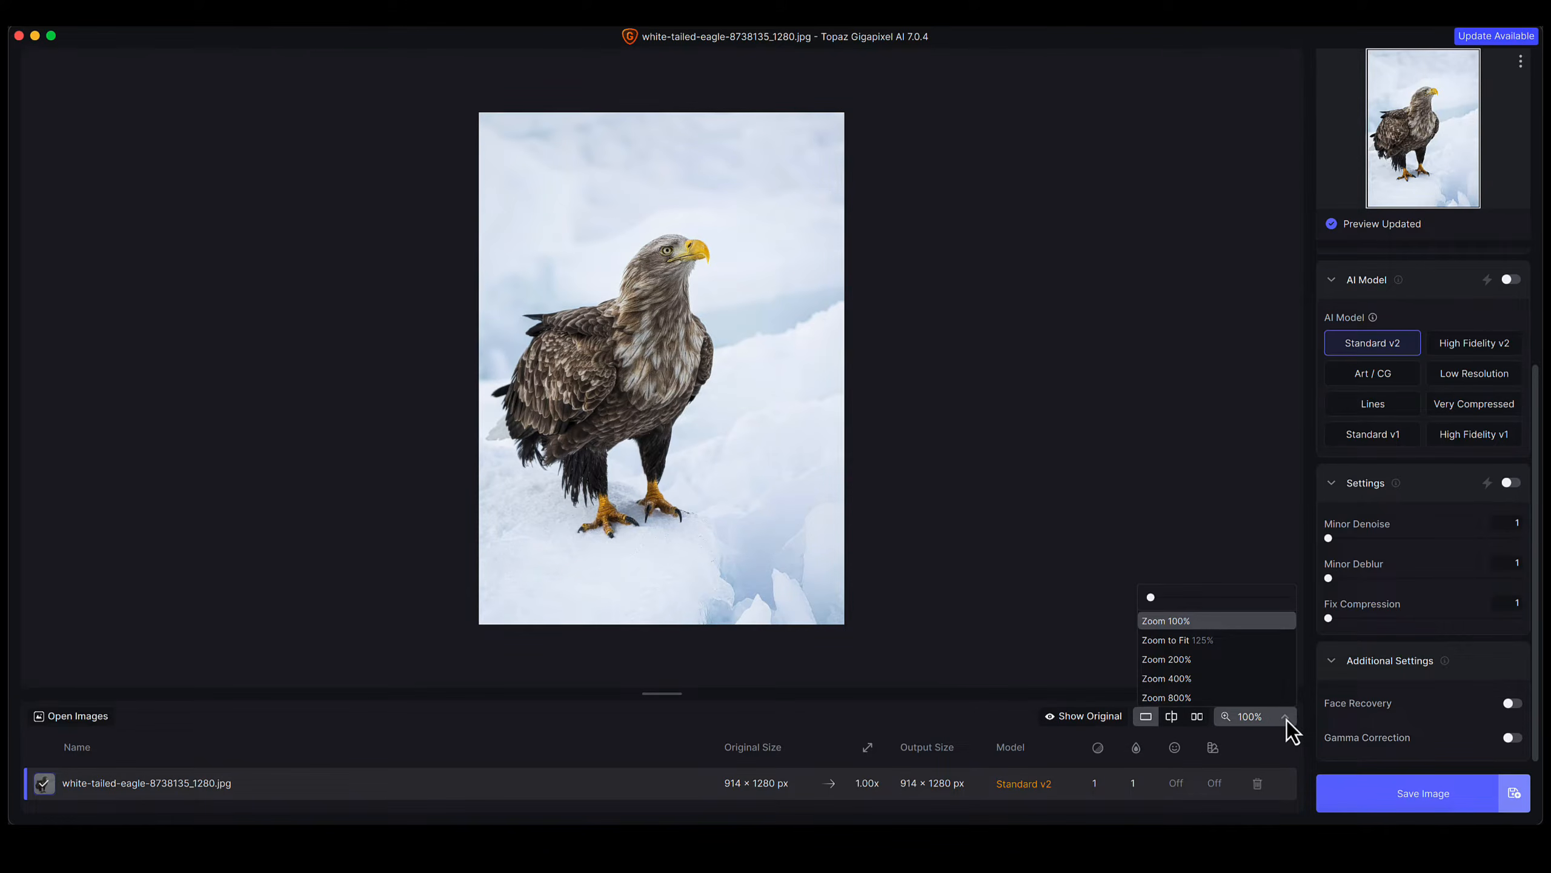
{"action": "left_click", "coordinate": [1199, 665]}
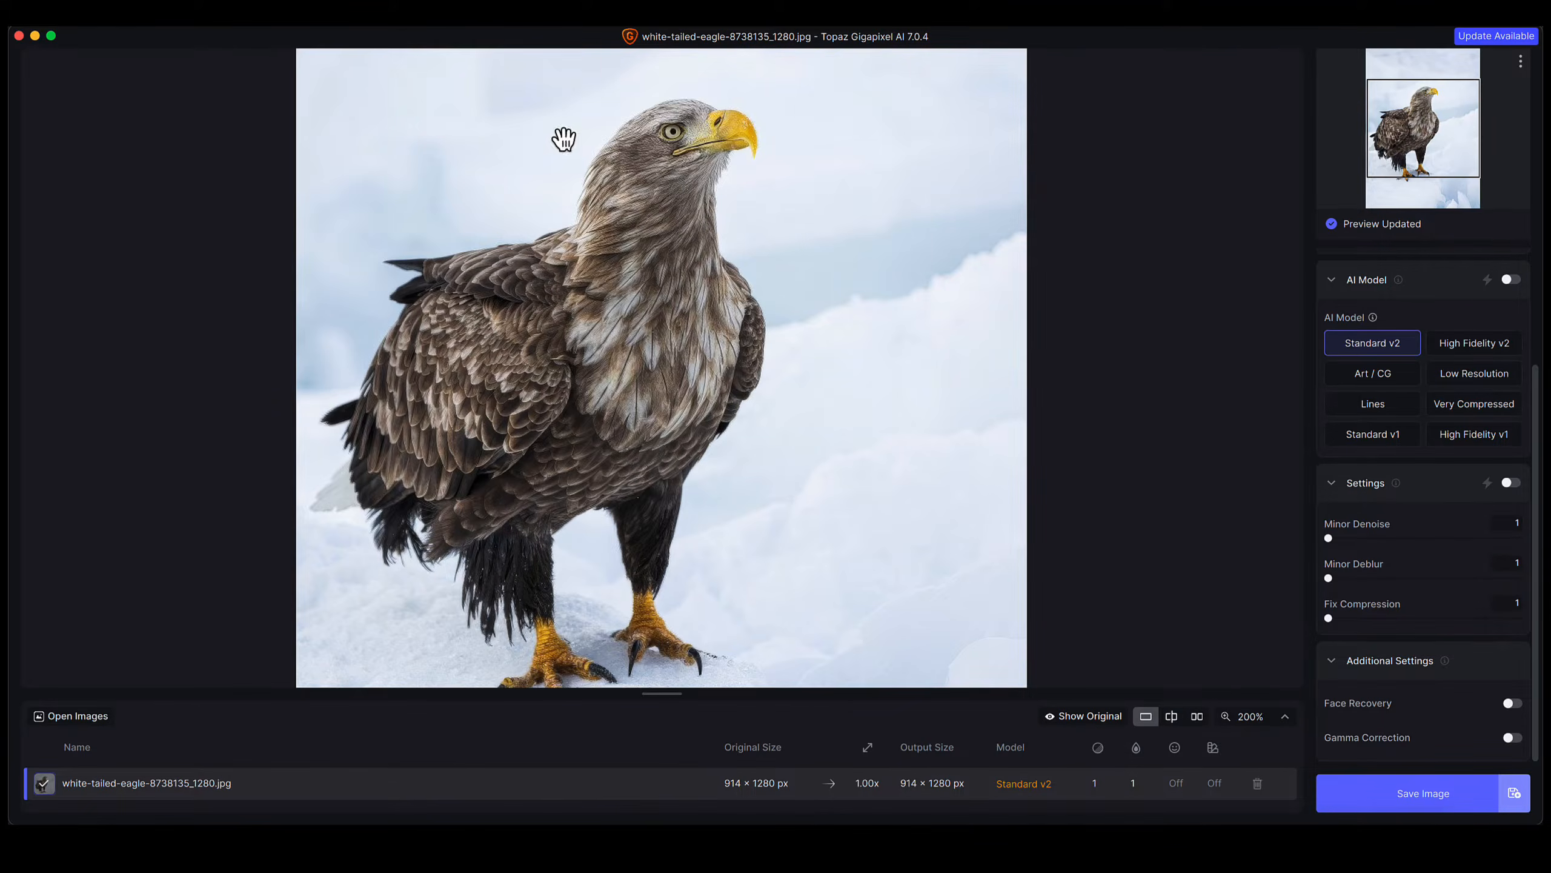
{"action": "left_click", "coordinate": [1286, 718]}
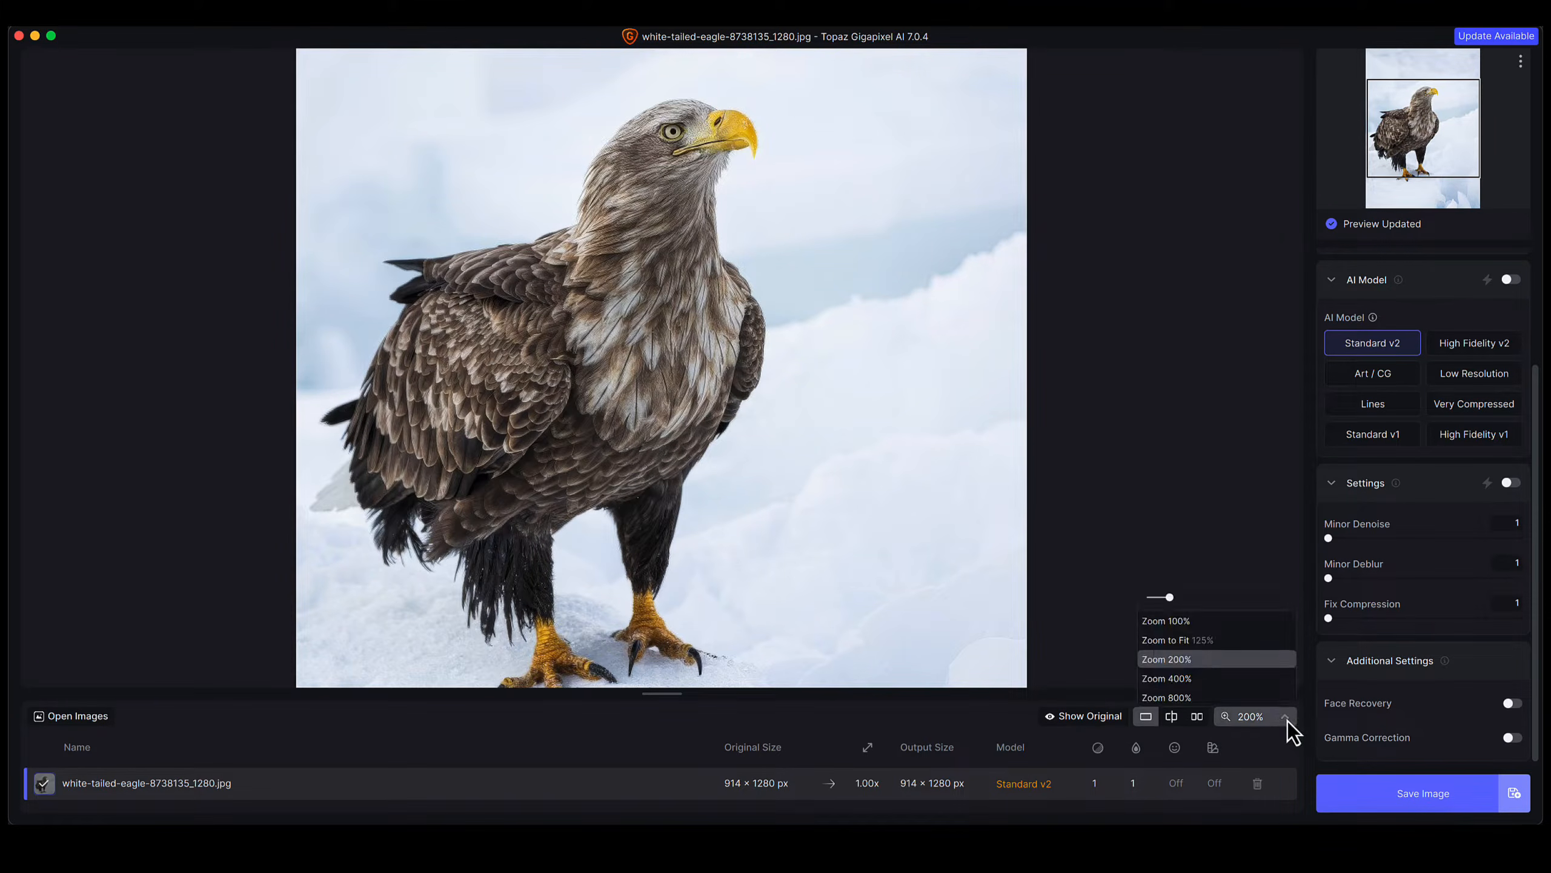
{"action": "left_click", "coordinate": [1209, 629]}
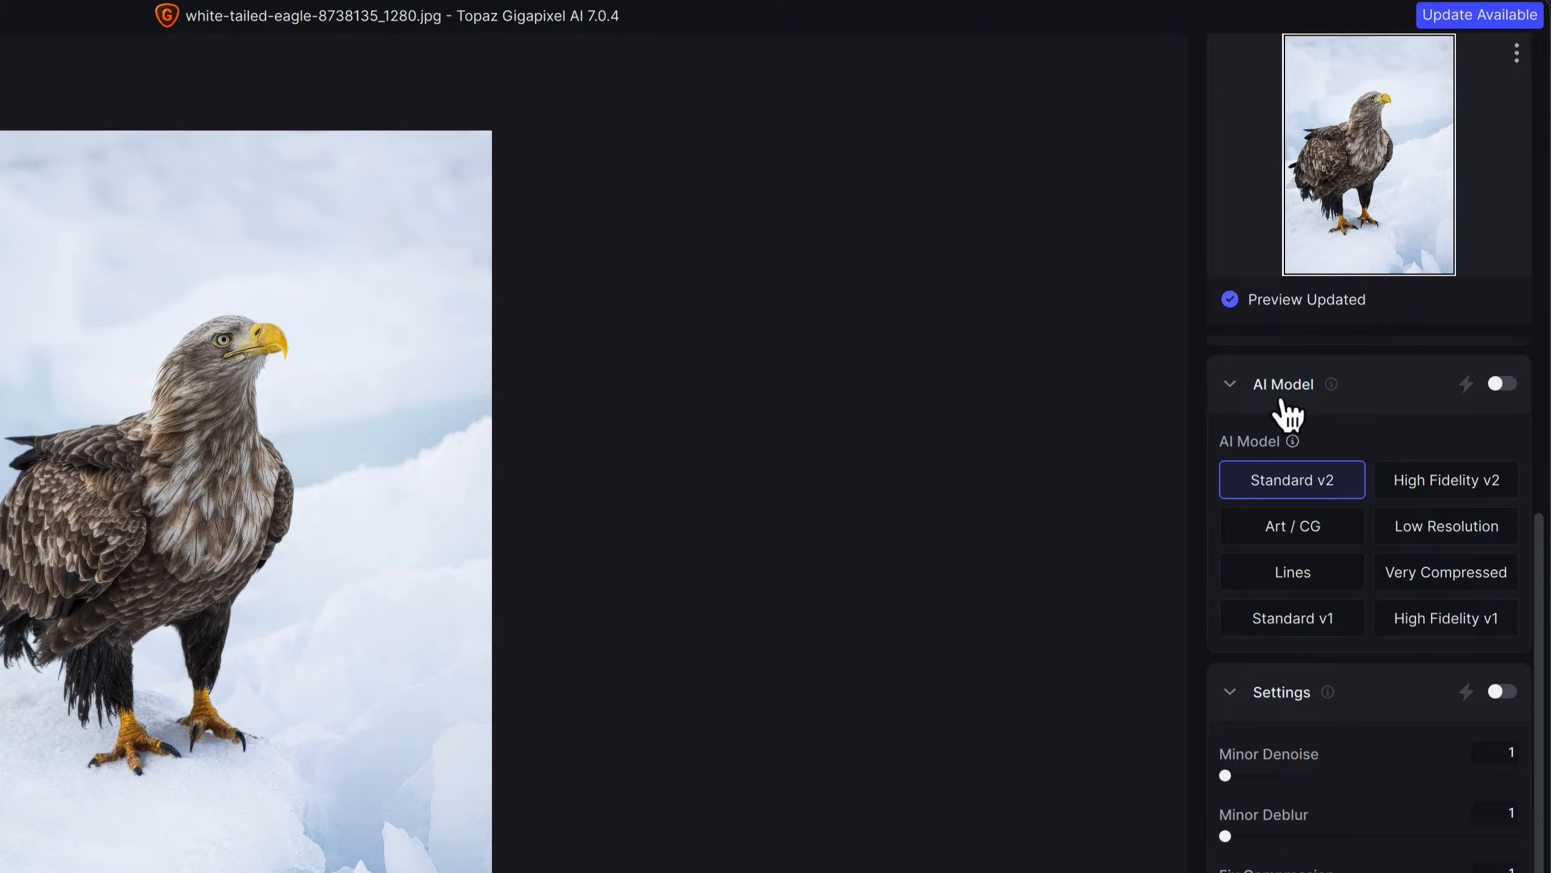
- Crop the eagle image to about 849 × 1189 px, keeping the Original Ratio aspect setting, and apply the crop
{"action": "scroll", "coordinate": [1281, 409], "scroll_direction": "up", "scroll_amount": 3}
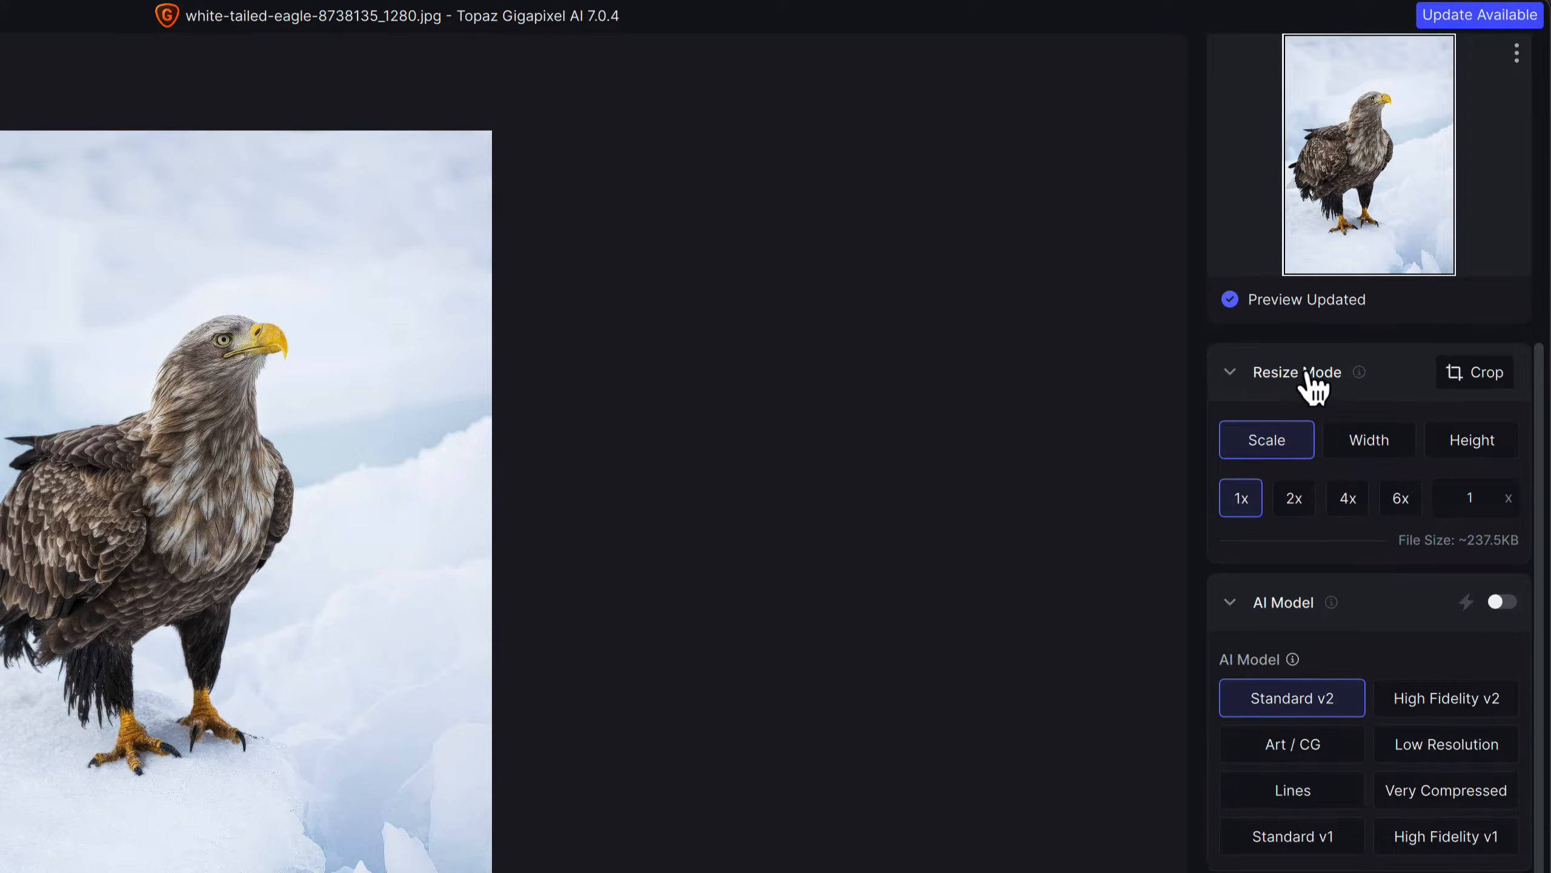
{"action": "left_click", "coordinate": [1491, 376]}
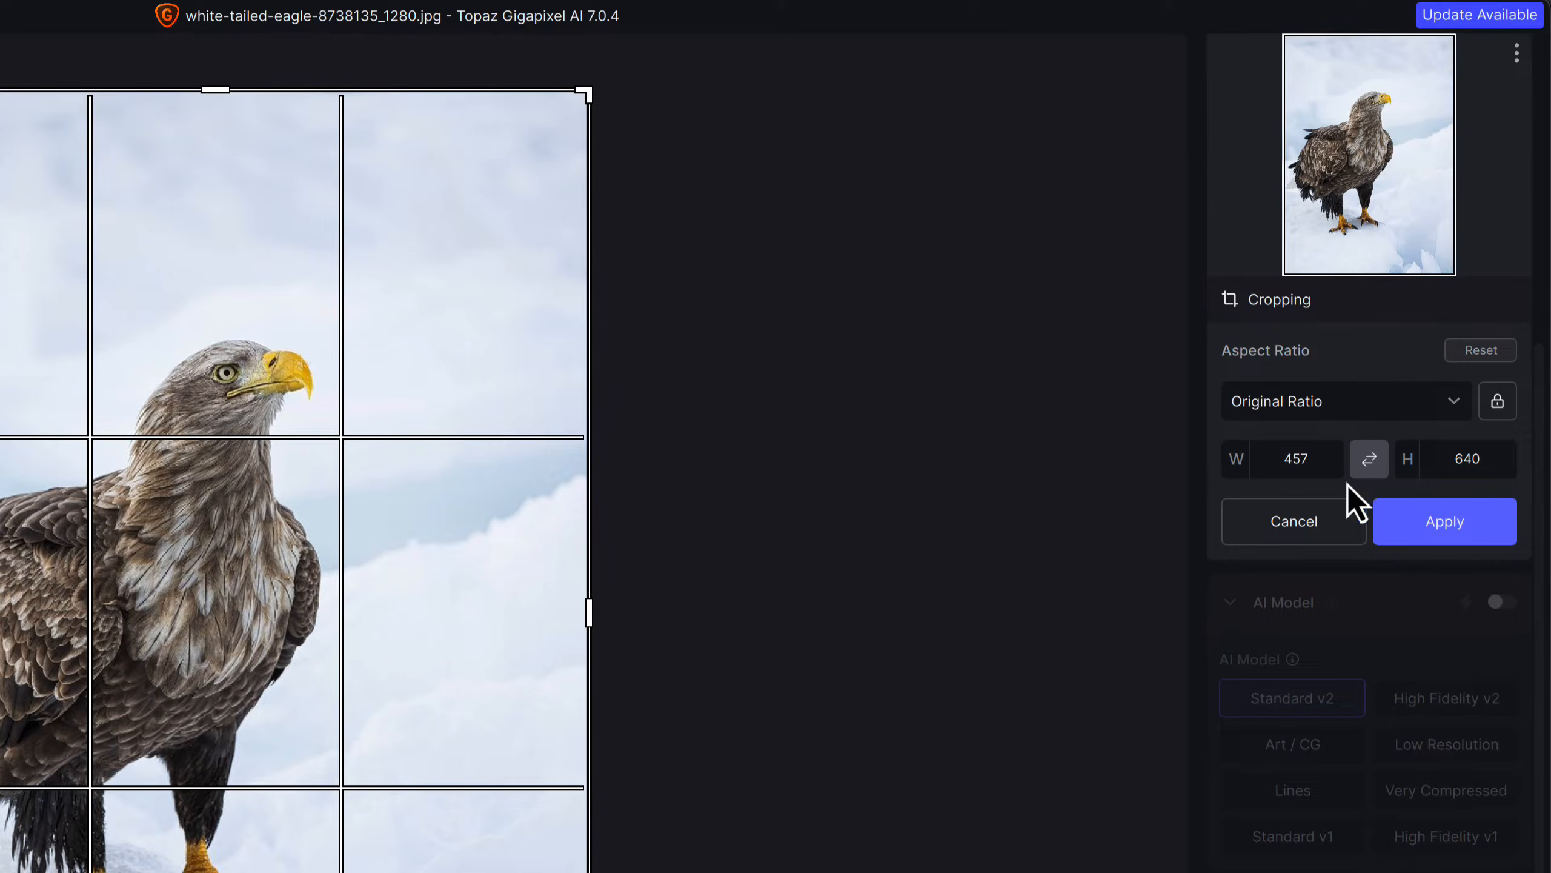
{"action": "left_click", "coordinate": [1465, 405]}
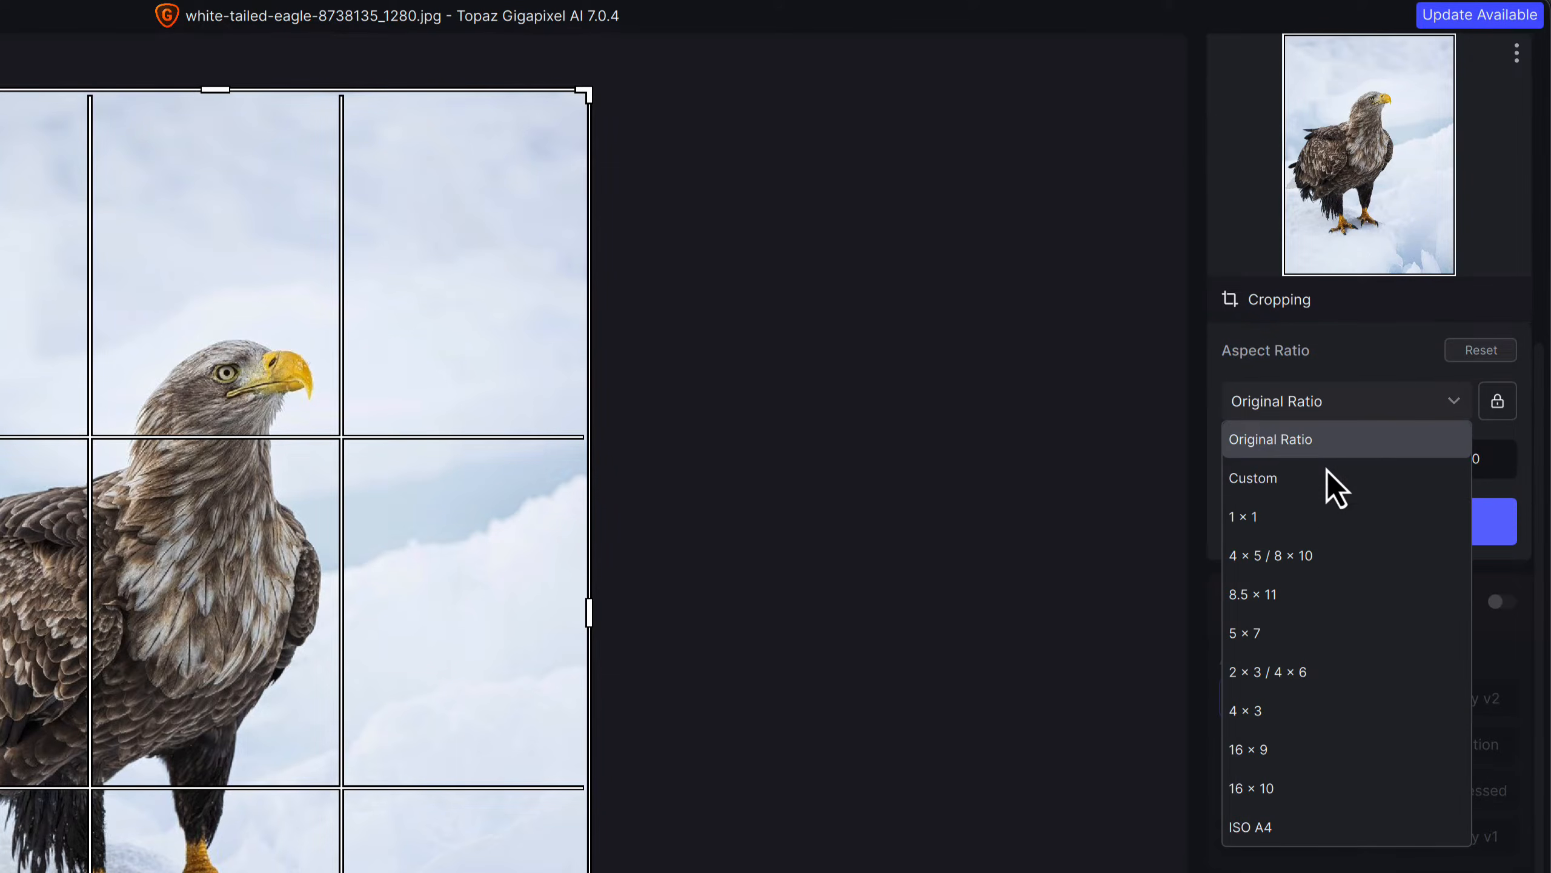
{"action": "left_click", "coordinate": [1372, 337]}
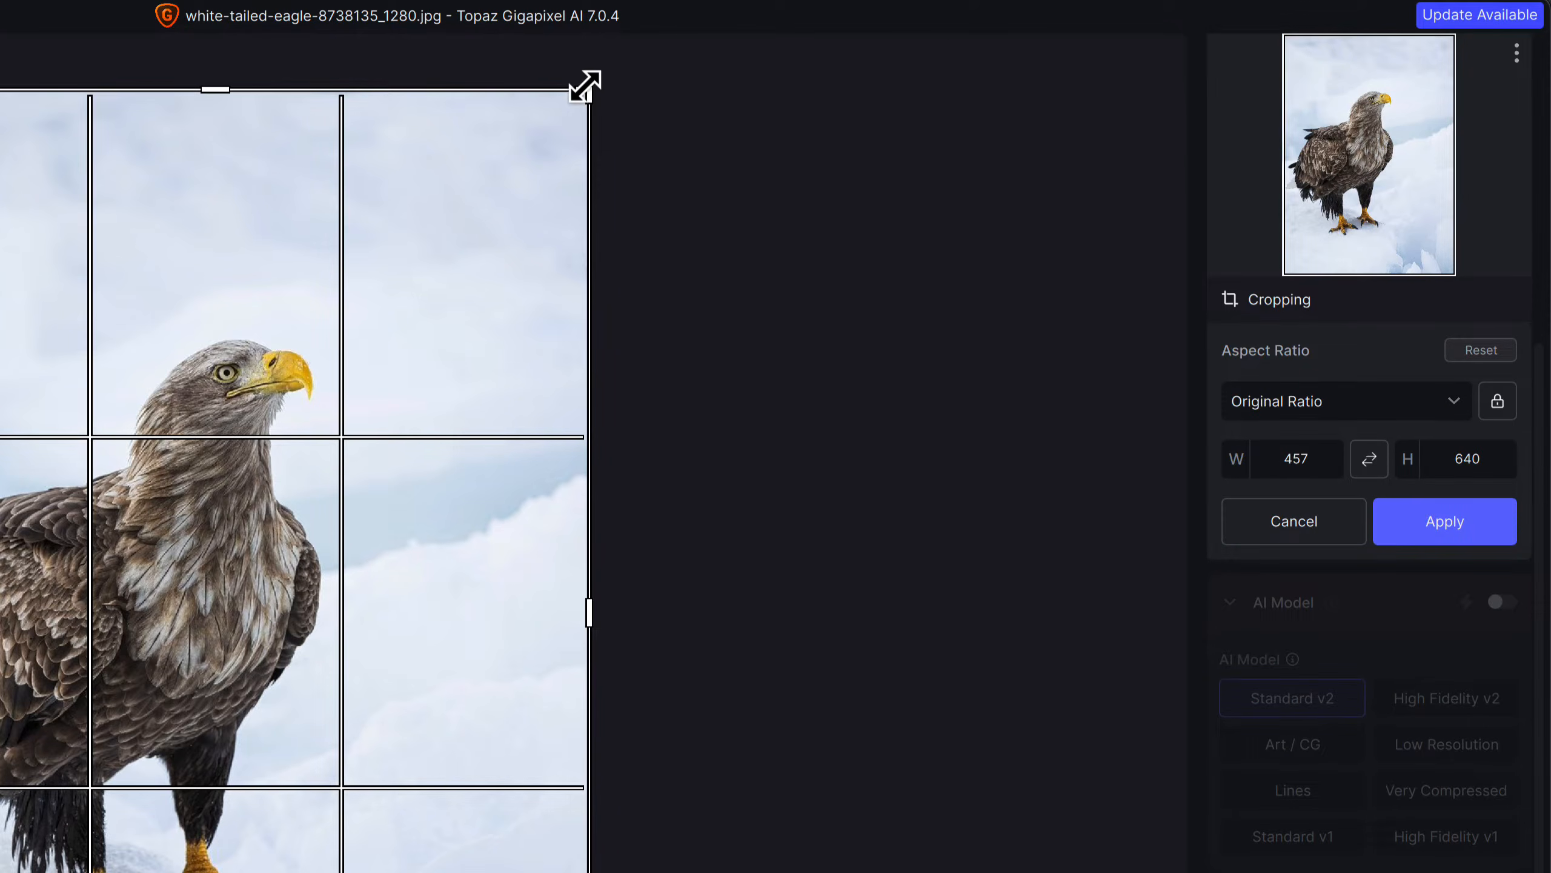
{"action": "mouse_move", "coordinate": [588, 90]}
{"action": "left_mouse_down"}
{"action": "mouse_move", "coordinate": [506, 197]}
{"action": "mouse_move", "coordinate": [520, 129]}
{"action": "mouse_move", "coordinate": [571, 70]}
{"action": "left_mouse_up"}
{"action": "left_click", "coordinate": [1490, 522]}
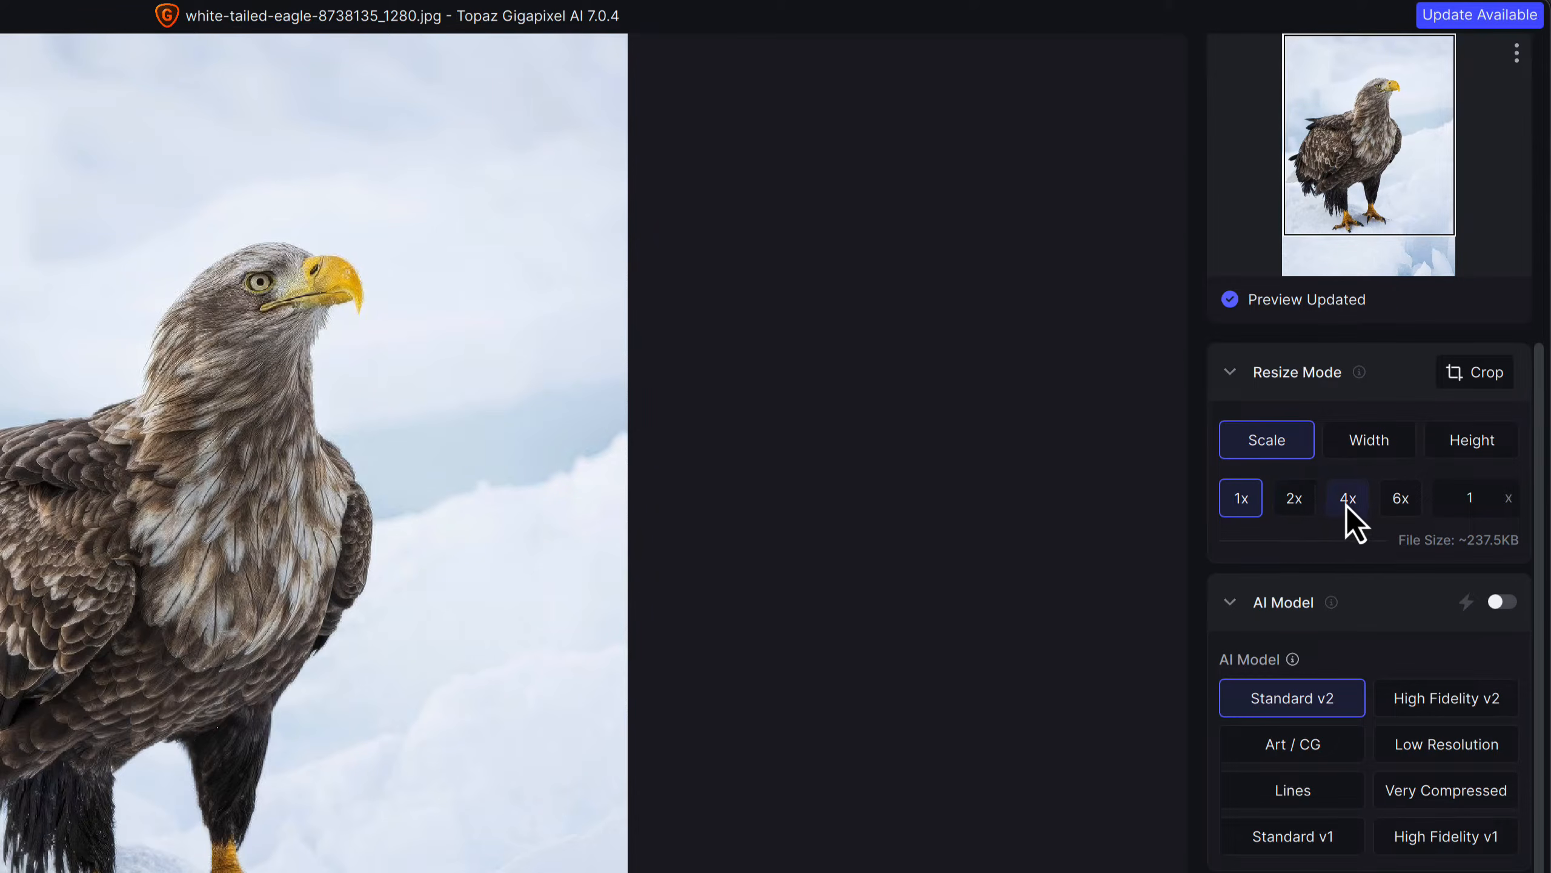
- Look over the output width resize mode and its unit choices, and return to the Scale resize mode
{"action": "left_click_drag", "start_coordinate": [1478, 497], "coordinate": [1461, 498]}
{"action": "left_click", "coordinate": [1392, 438]}
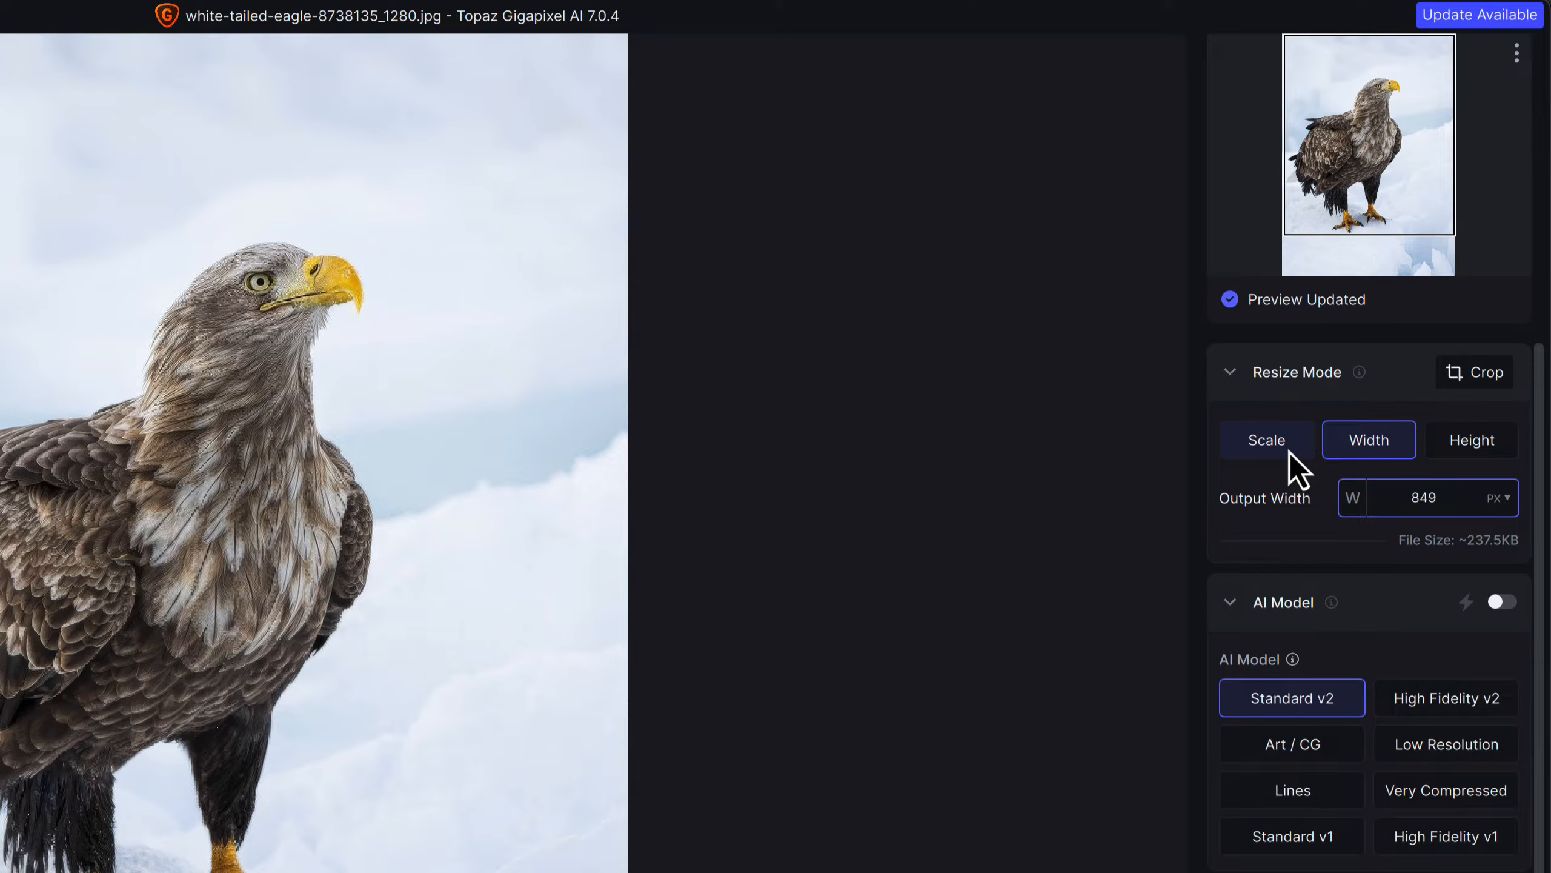
{"action": "left_click", "coordinate": [1289, 450]}
{"action": "left_click", "coordinate": [1365, 447]}
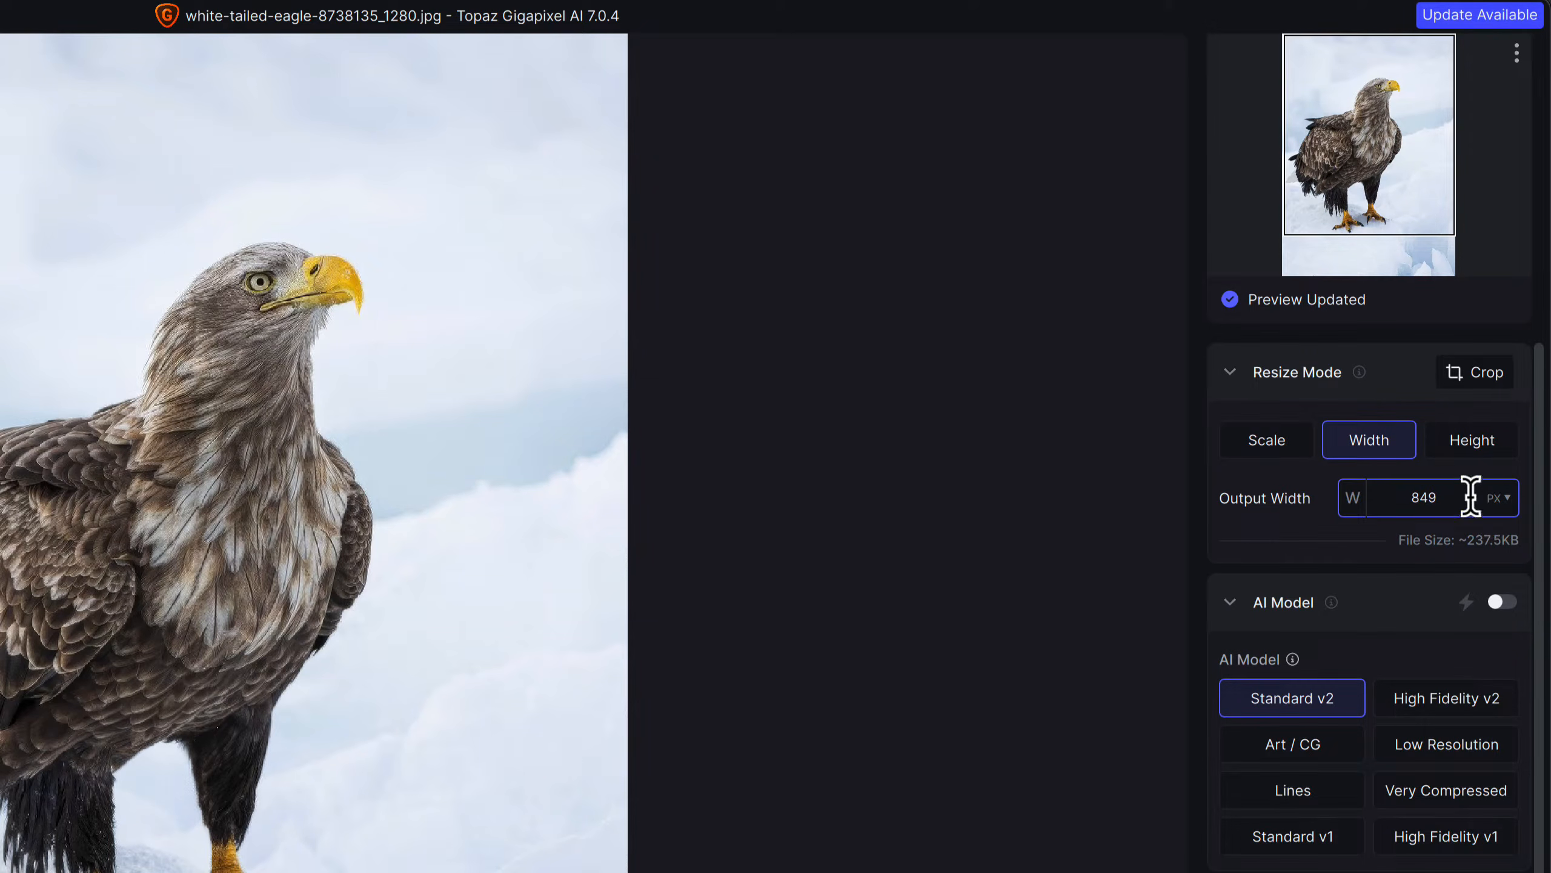
{"action": "left_click", "coordinate": [1510, 499]}
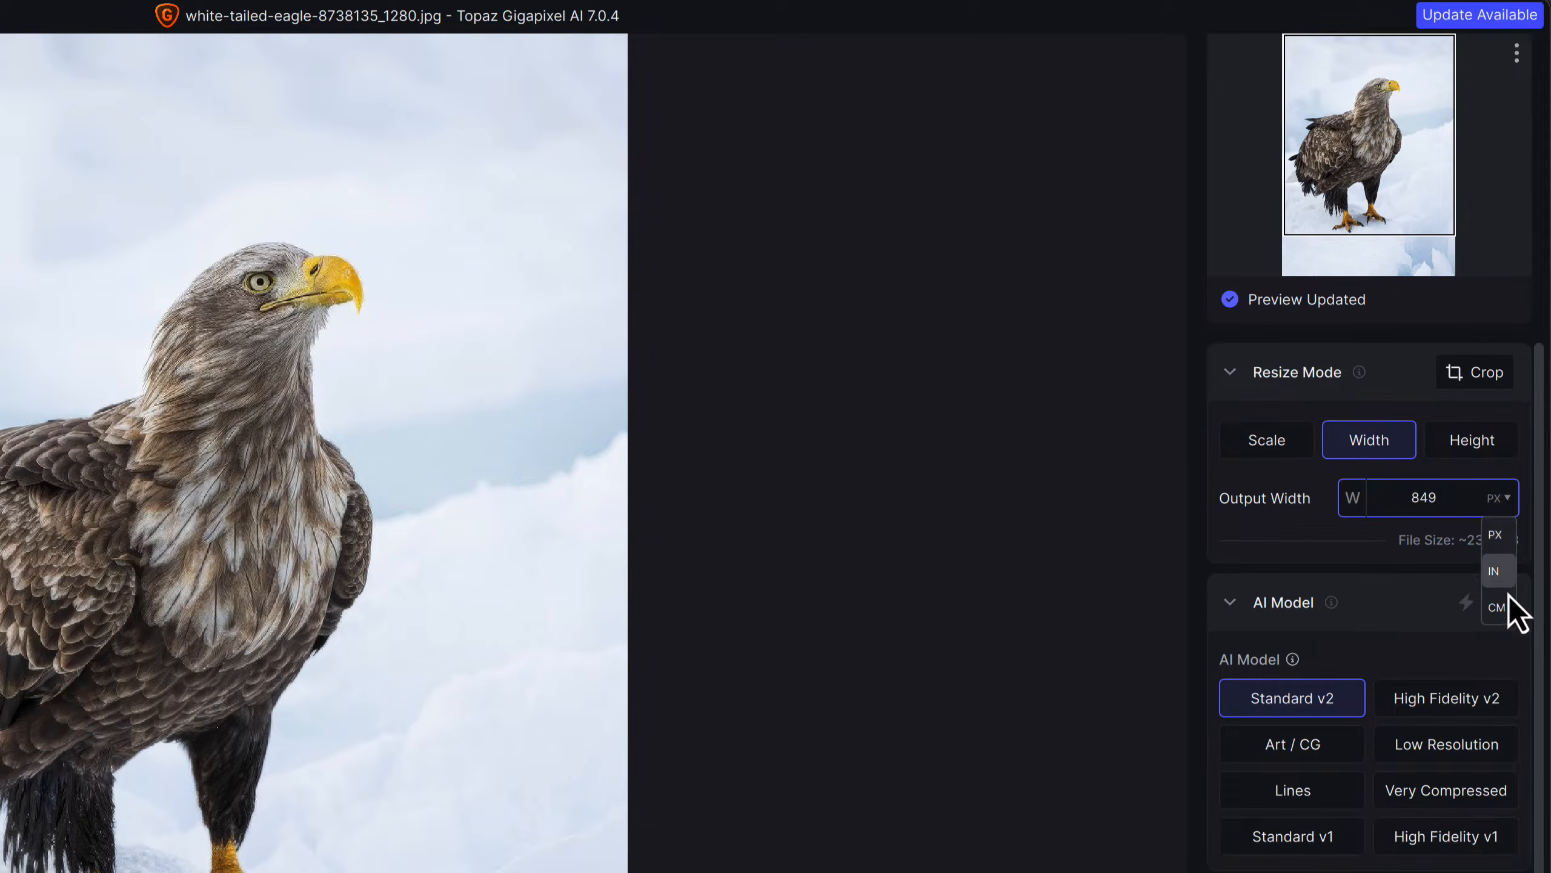
{"action": "left_click", "coordinate": [1282, 441]}
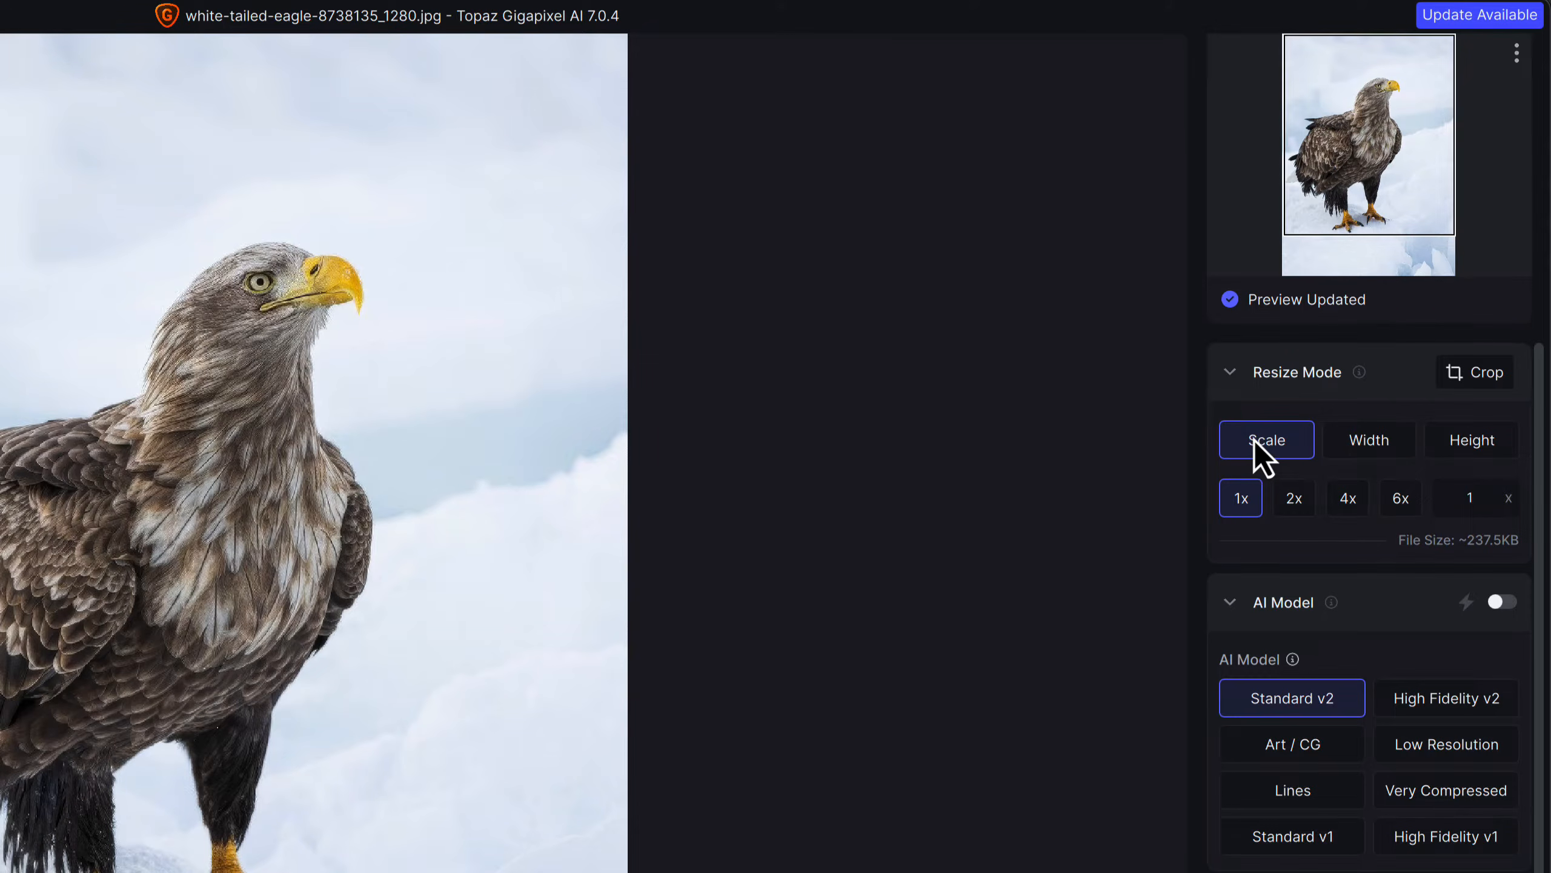
- Set the resize scale of the cropped image to 4x and preview the upscaled eagle at 100% zoom
{"action": "left_click", "coordinate": [1344, 504]}
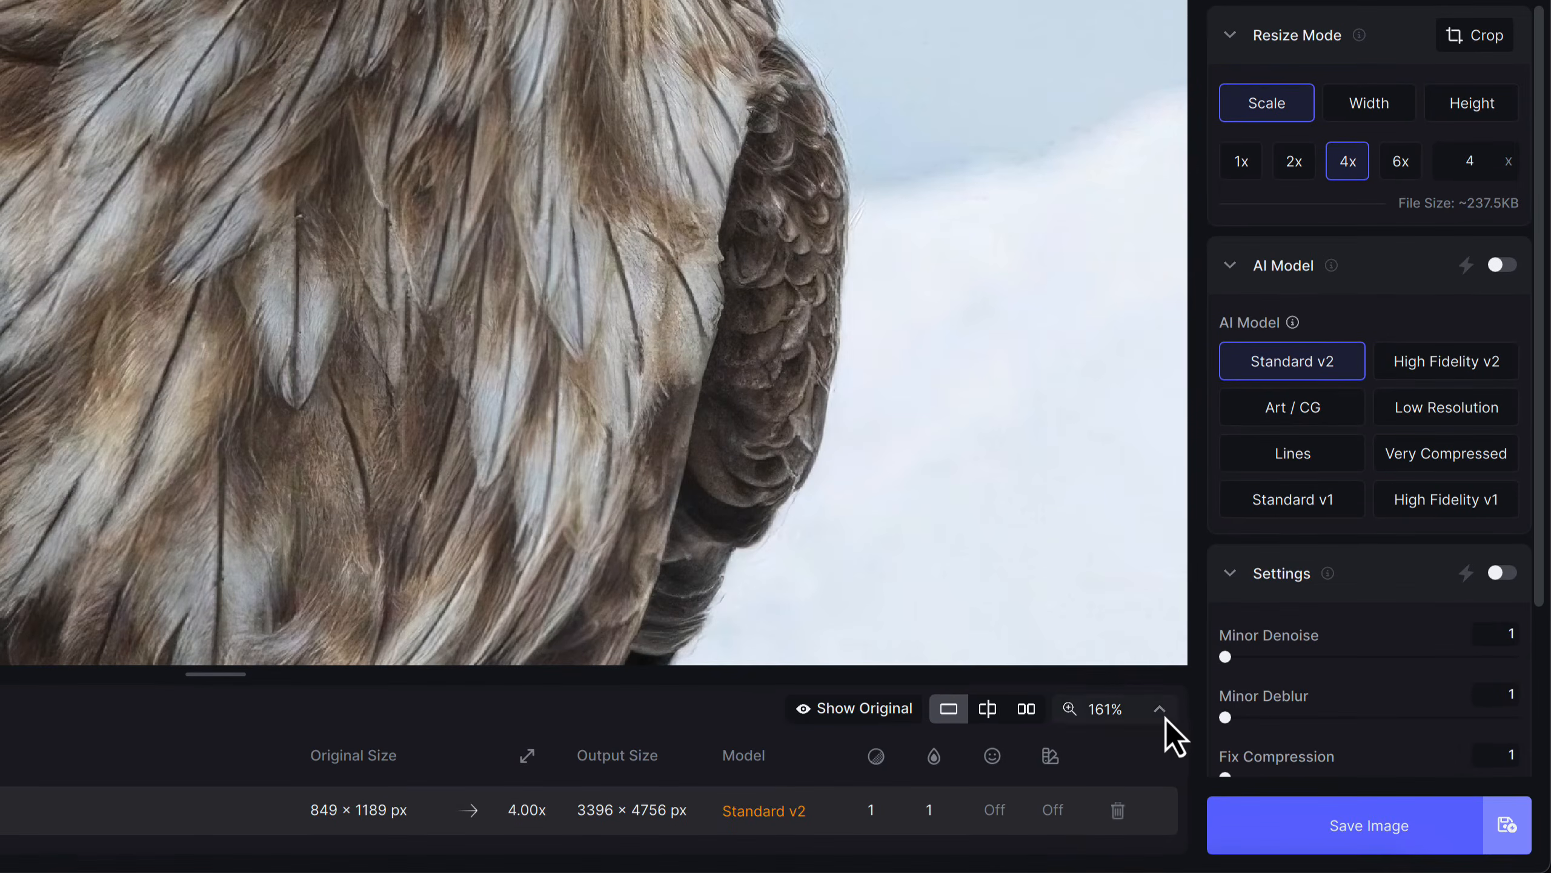
{"action": "left_click", "coordinate": [1160, 754]}
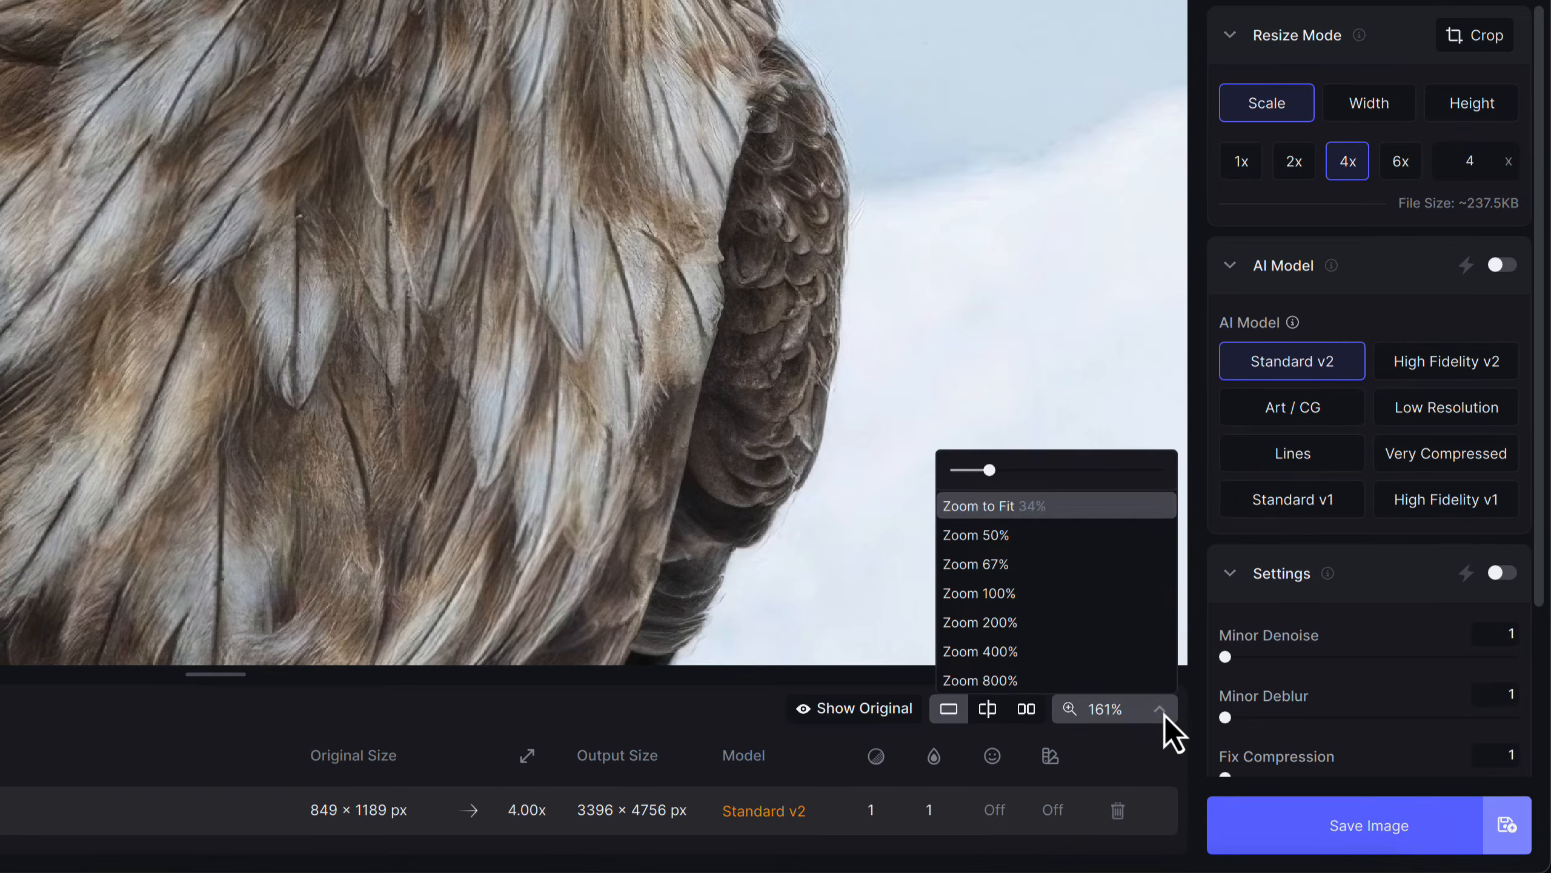
{"action": "left_click", "coordinate": [1064, 593]}
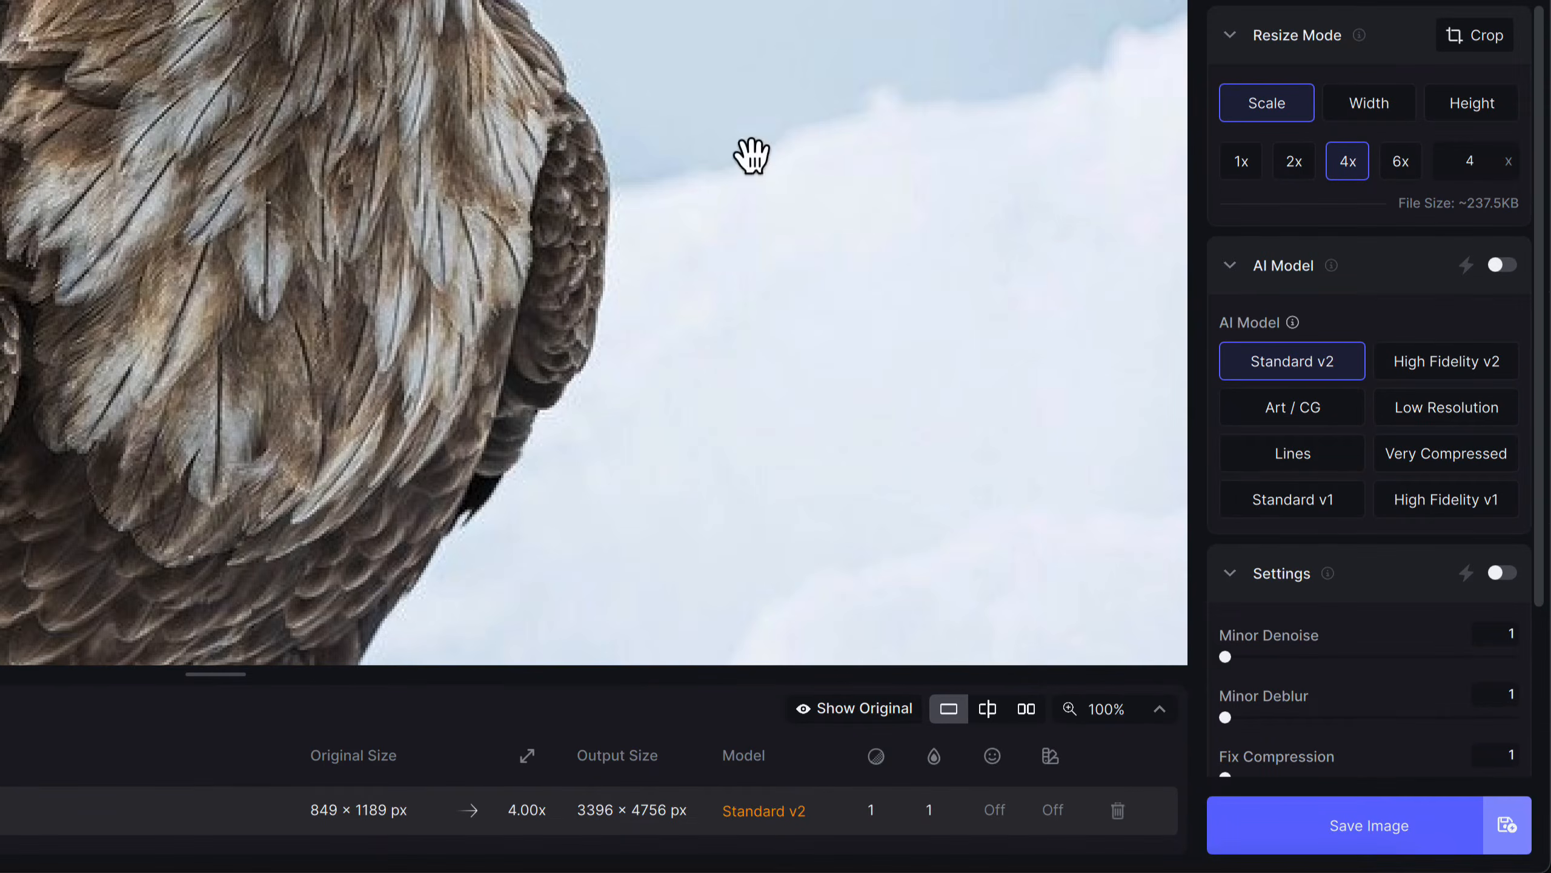
{"action": "left_click_drag", "start_coordinate": [677, 3], "coordinate": [620, 287]}
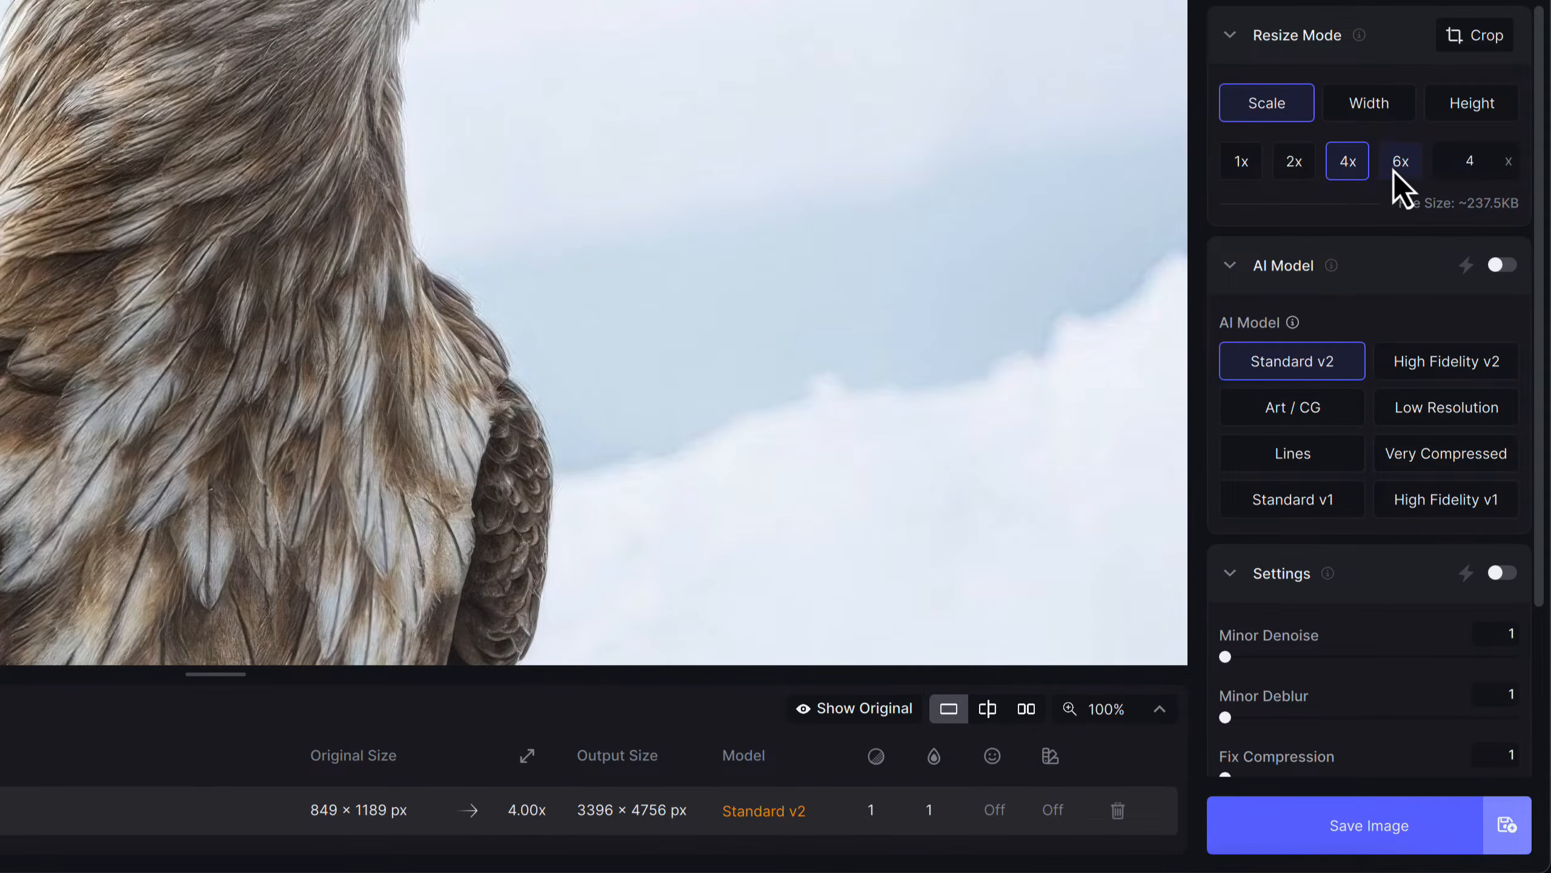
{"action": "double_click", "coordinate": [1484, 163]}
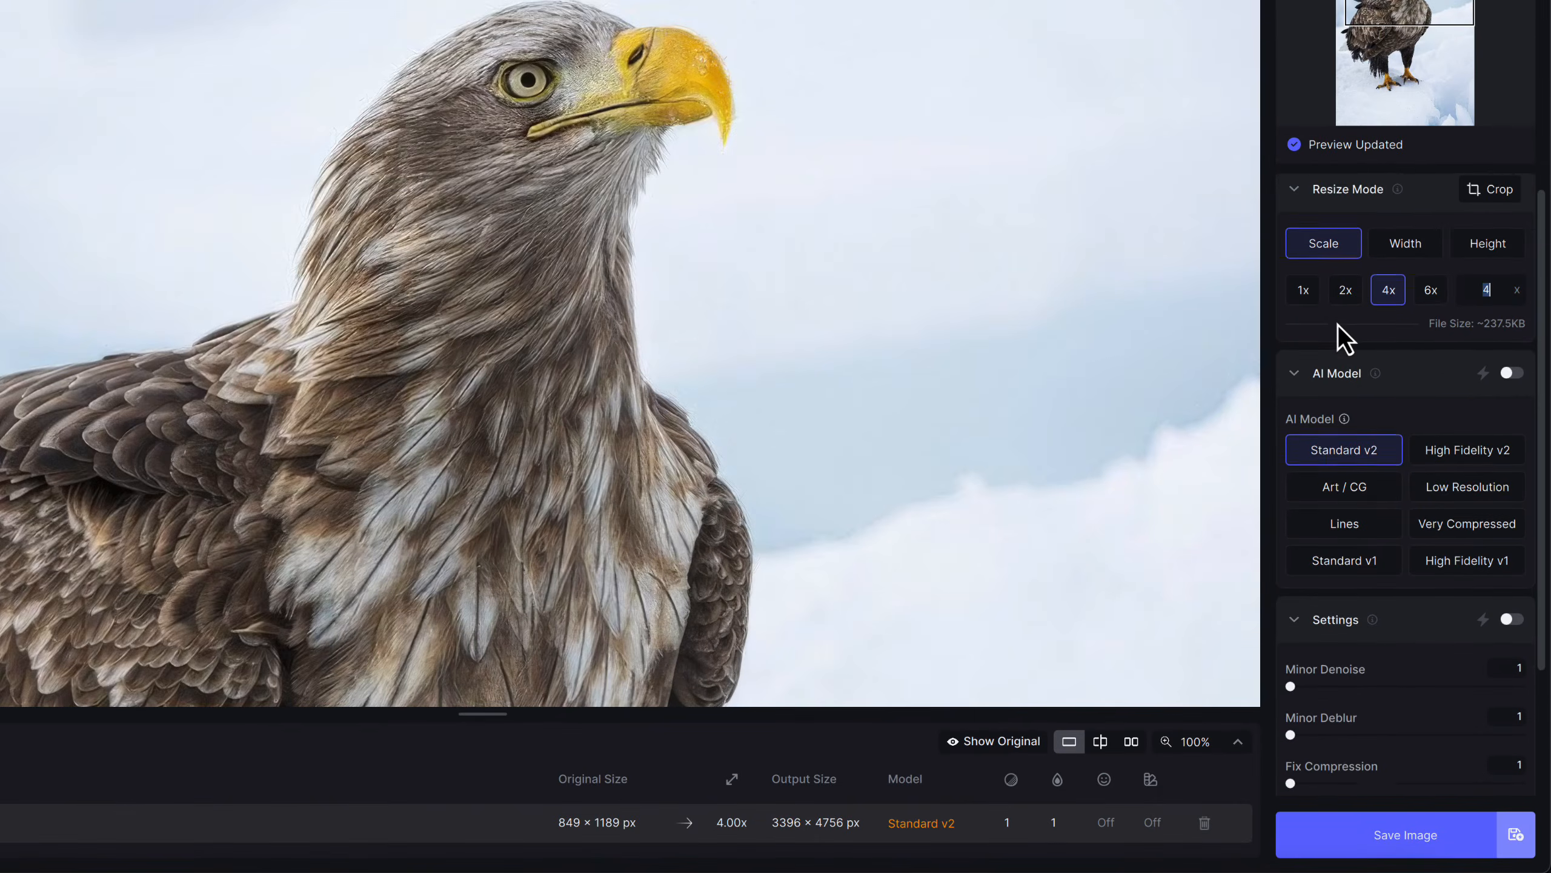
- Try the automatic AI model selection and switch it off again
{"action": "scroll", "coordinate": [1338, 325], "scroll_direction": "down", "scroll_amount": 3}
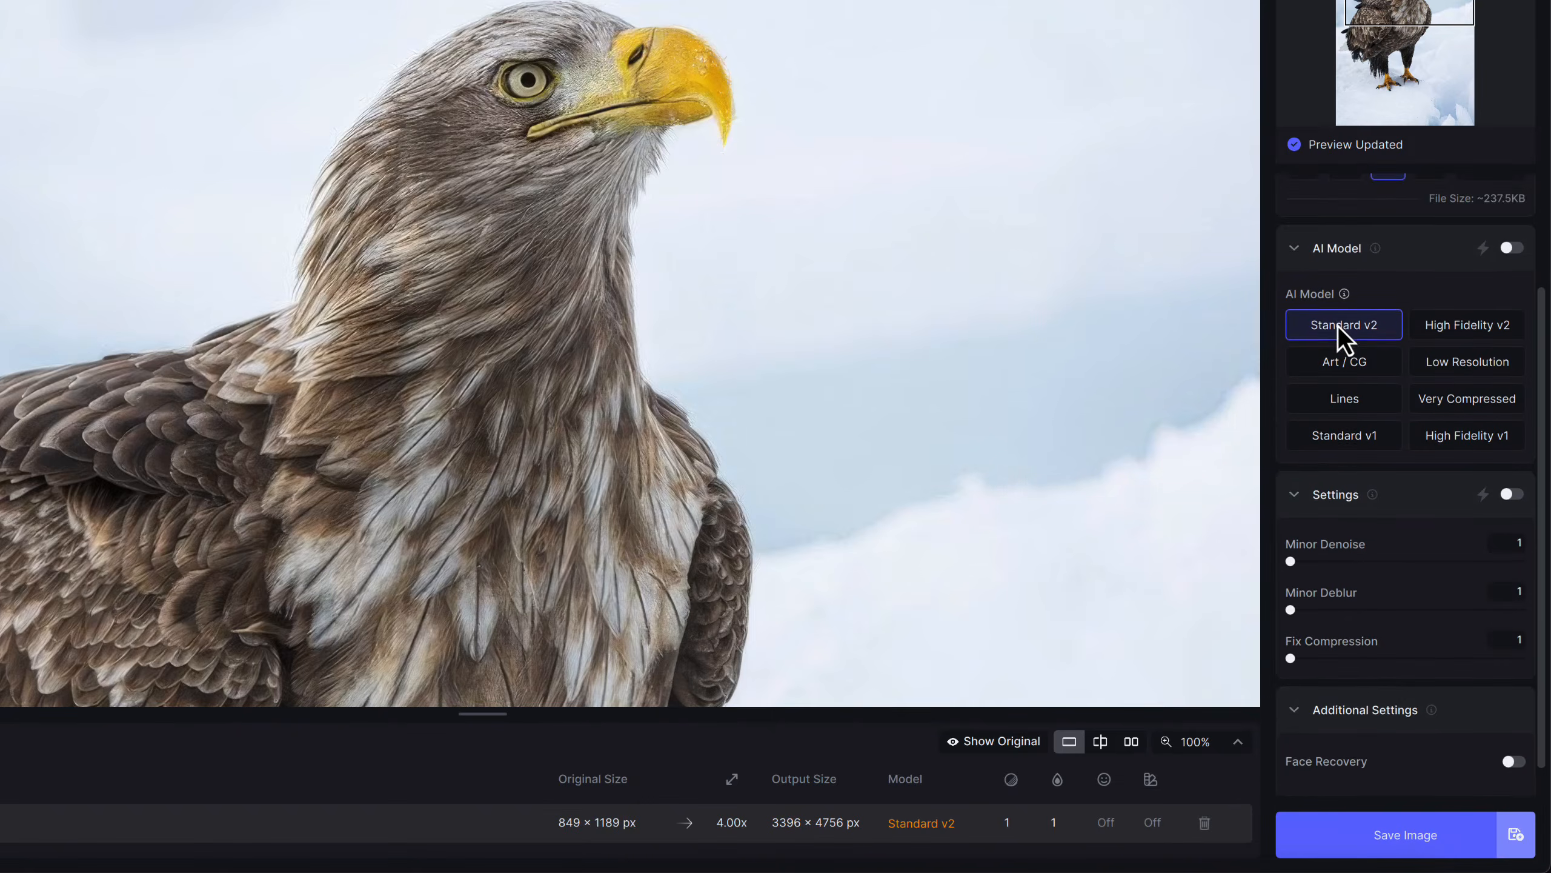
{"action": "scroll", "coordinate": [1434, 231], "scroll_direction": "up", "scroll_amount": 2}
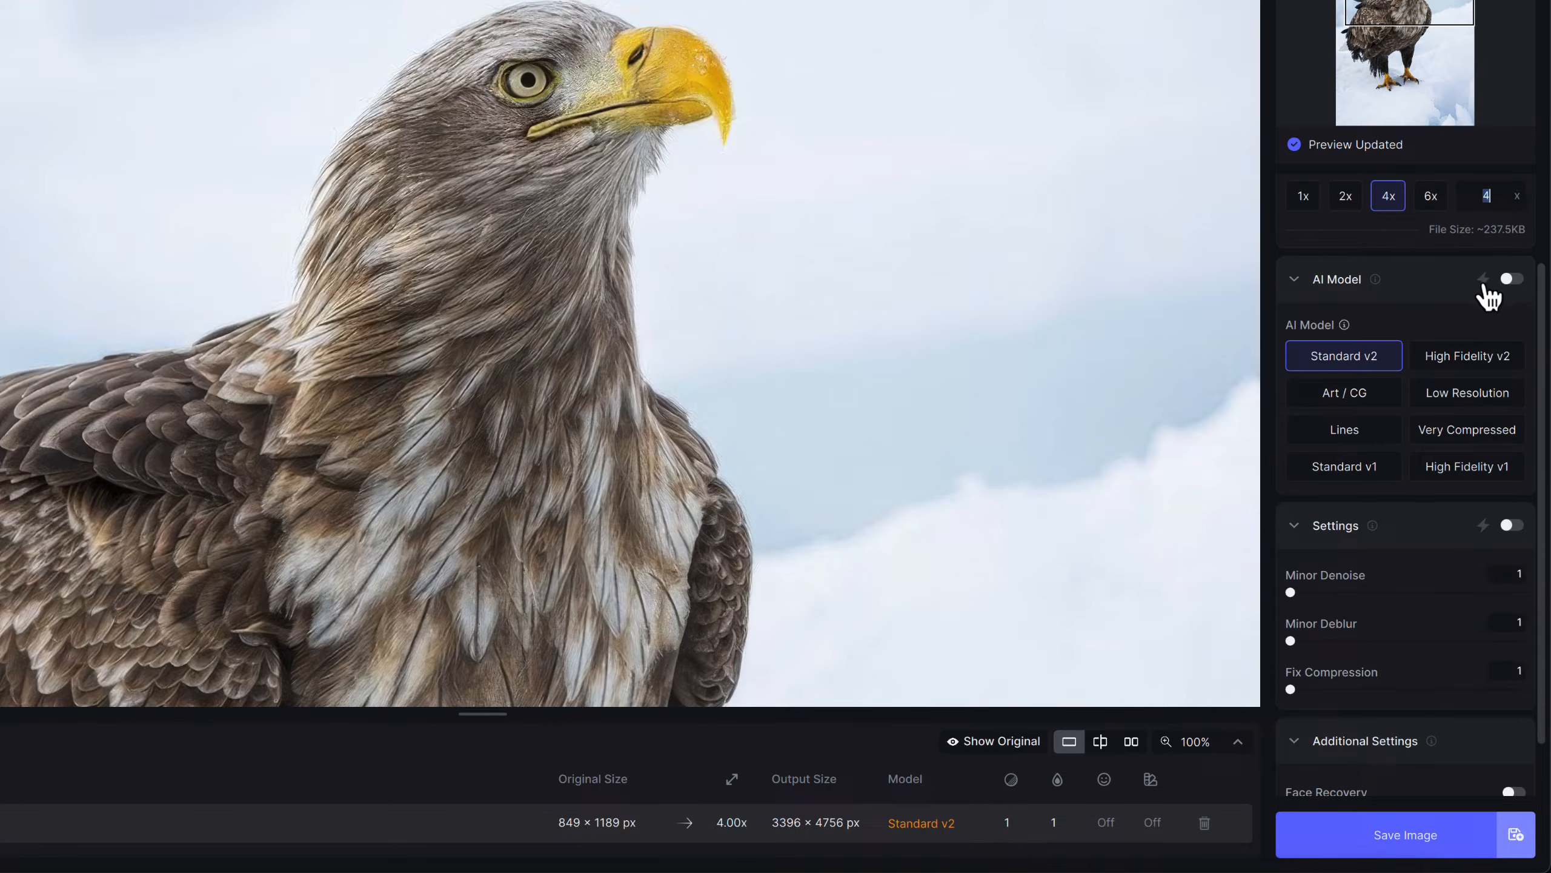
{"action": "left_click", "coordinate": [1511, 280]}
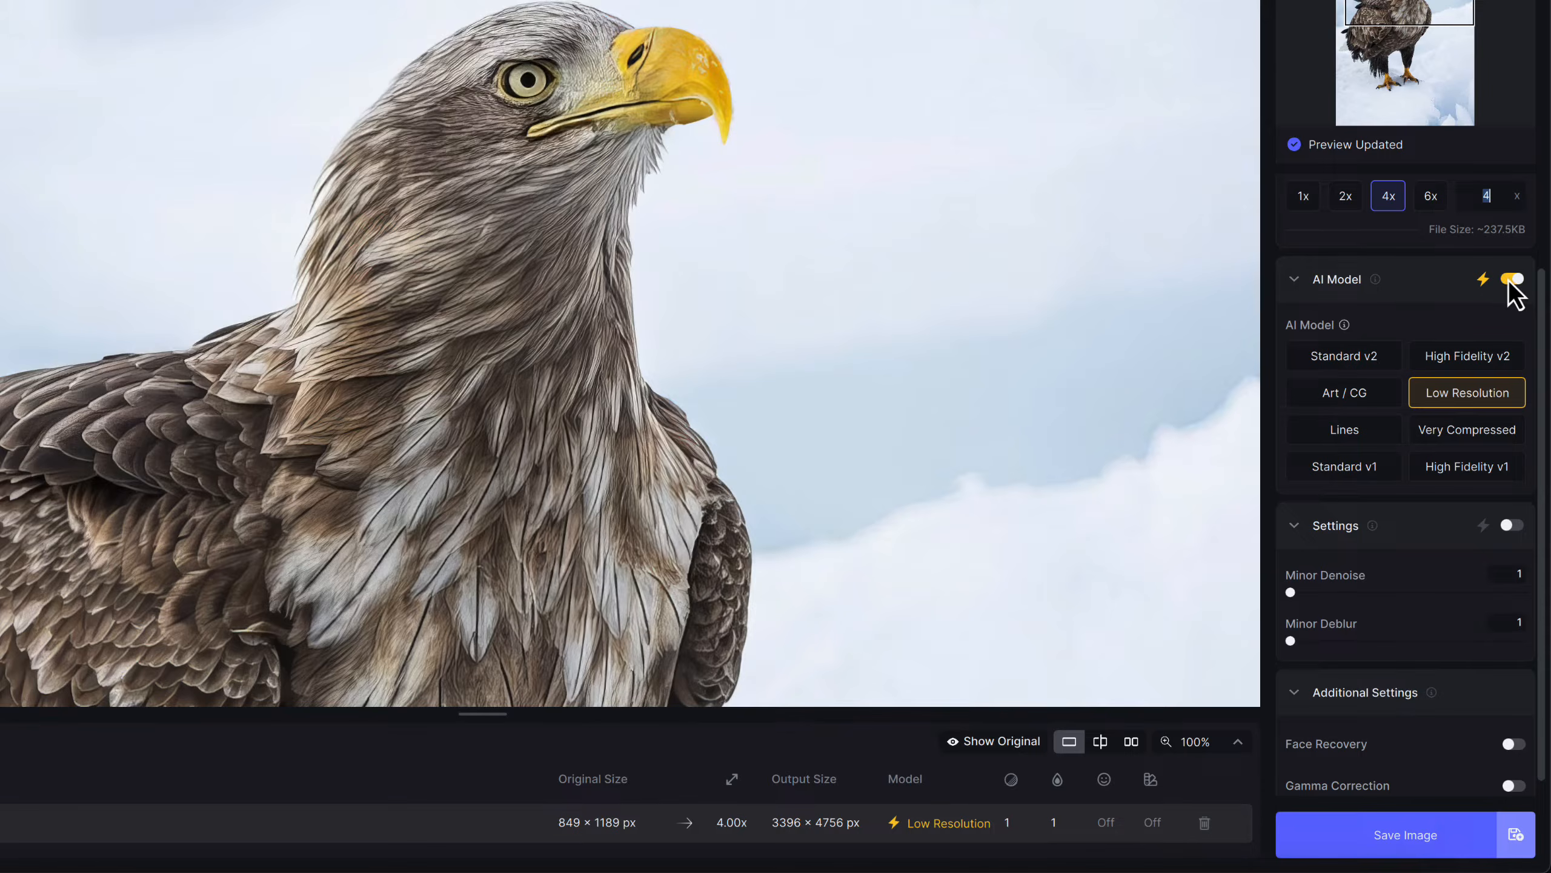
{"action": "left_click", "coordinate": [1503, 280]}
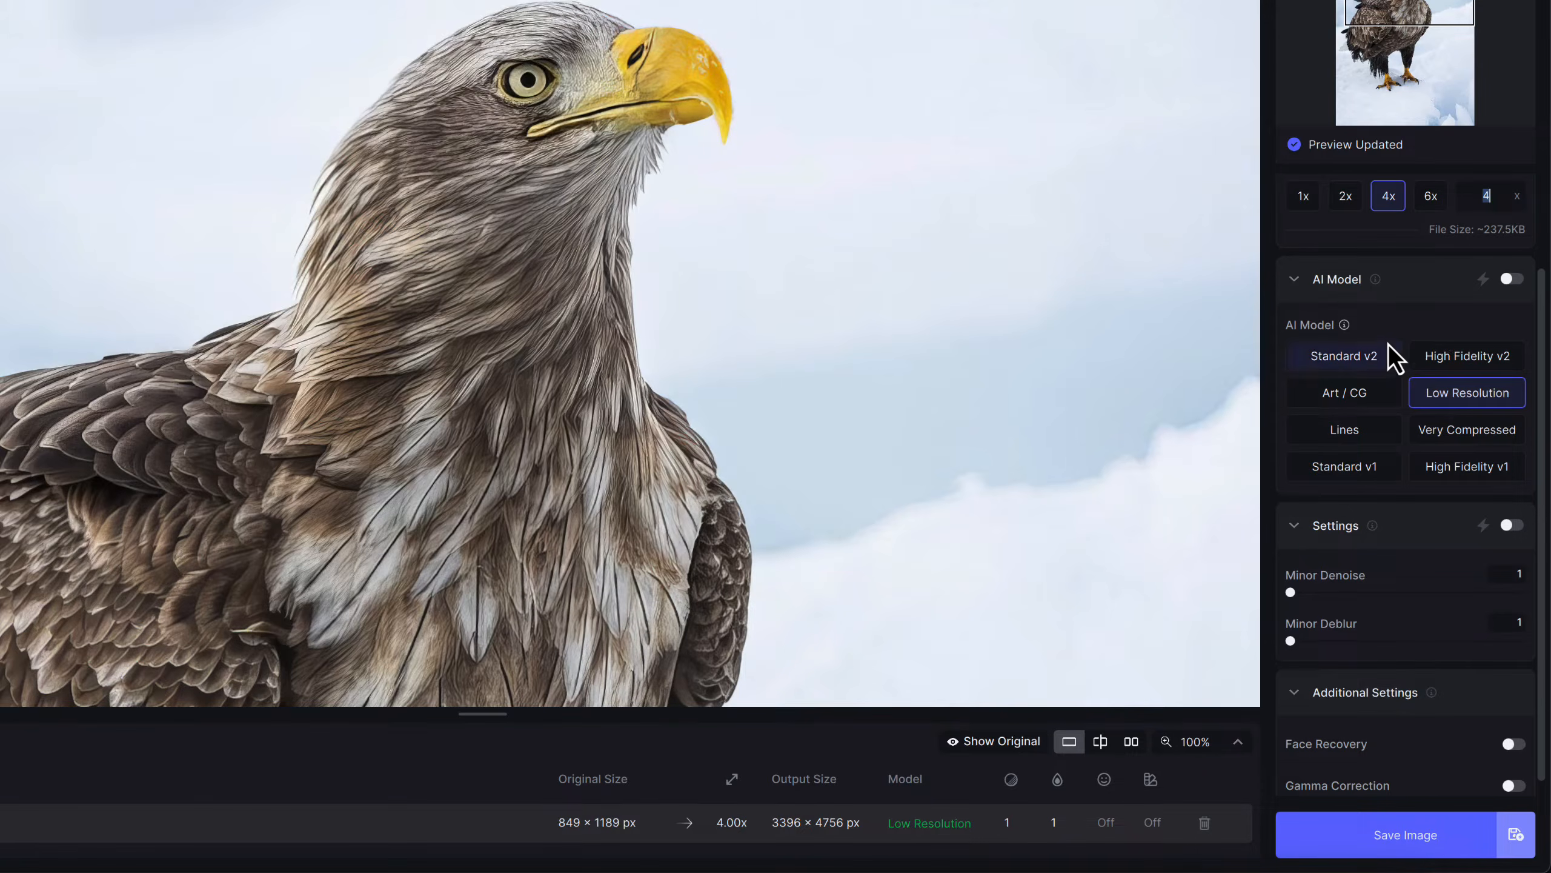
- Compare the Standard v2 and High Fidelity v2 AI models on the eagle, finishing with High Fidelity v2 selected
{"action": "scroll", "coordinate": [1389, 345], "scroll_direction": "down", "scroll_amount": 1}
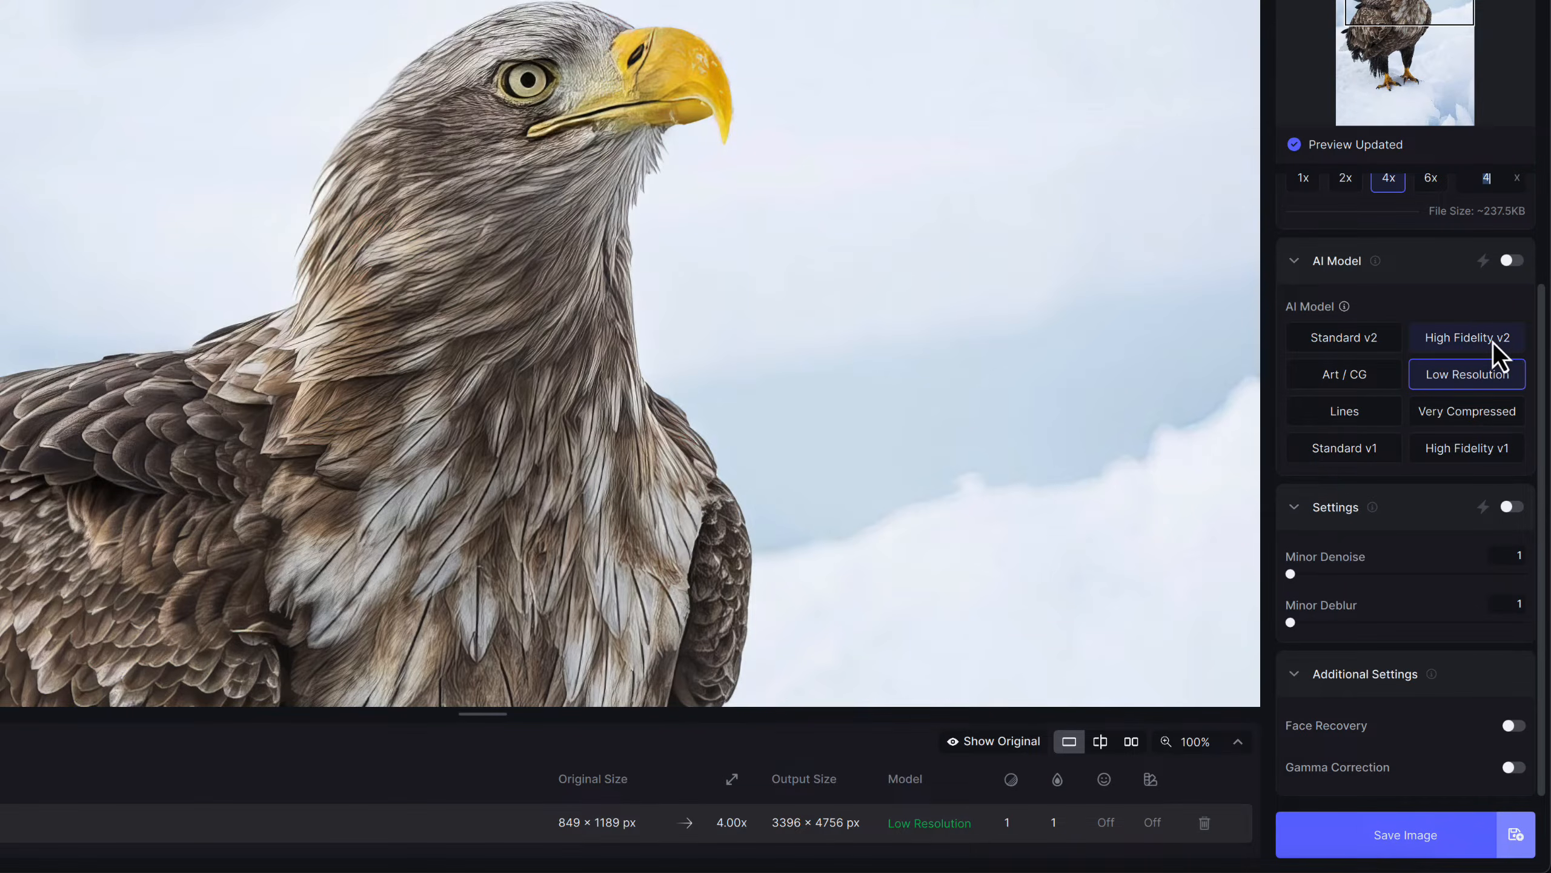
{"action": "left_click", "coordinate": [1370, 343]}
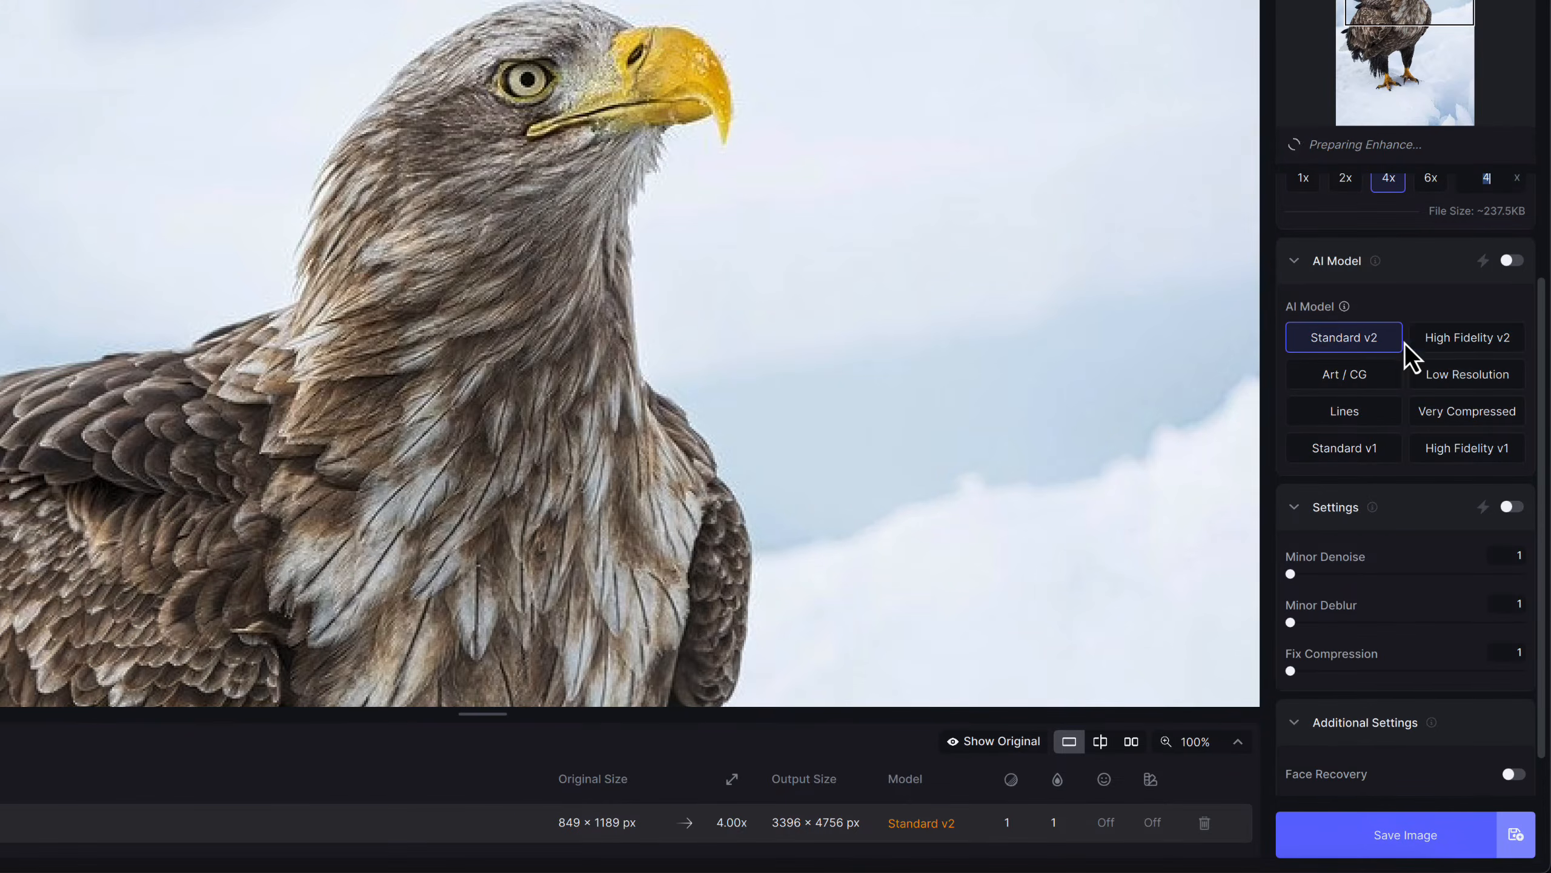
{"action": "left_click", "coordinate": [1450, 341]}
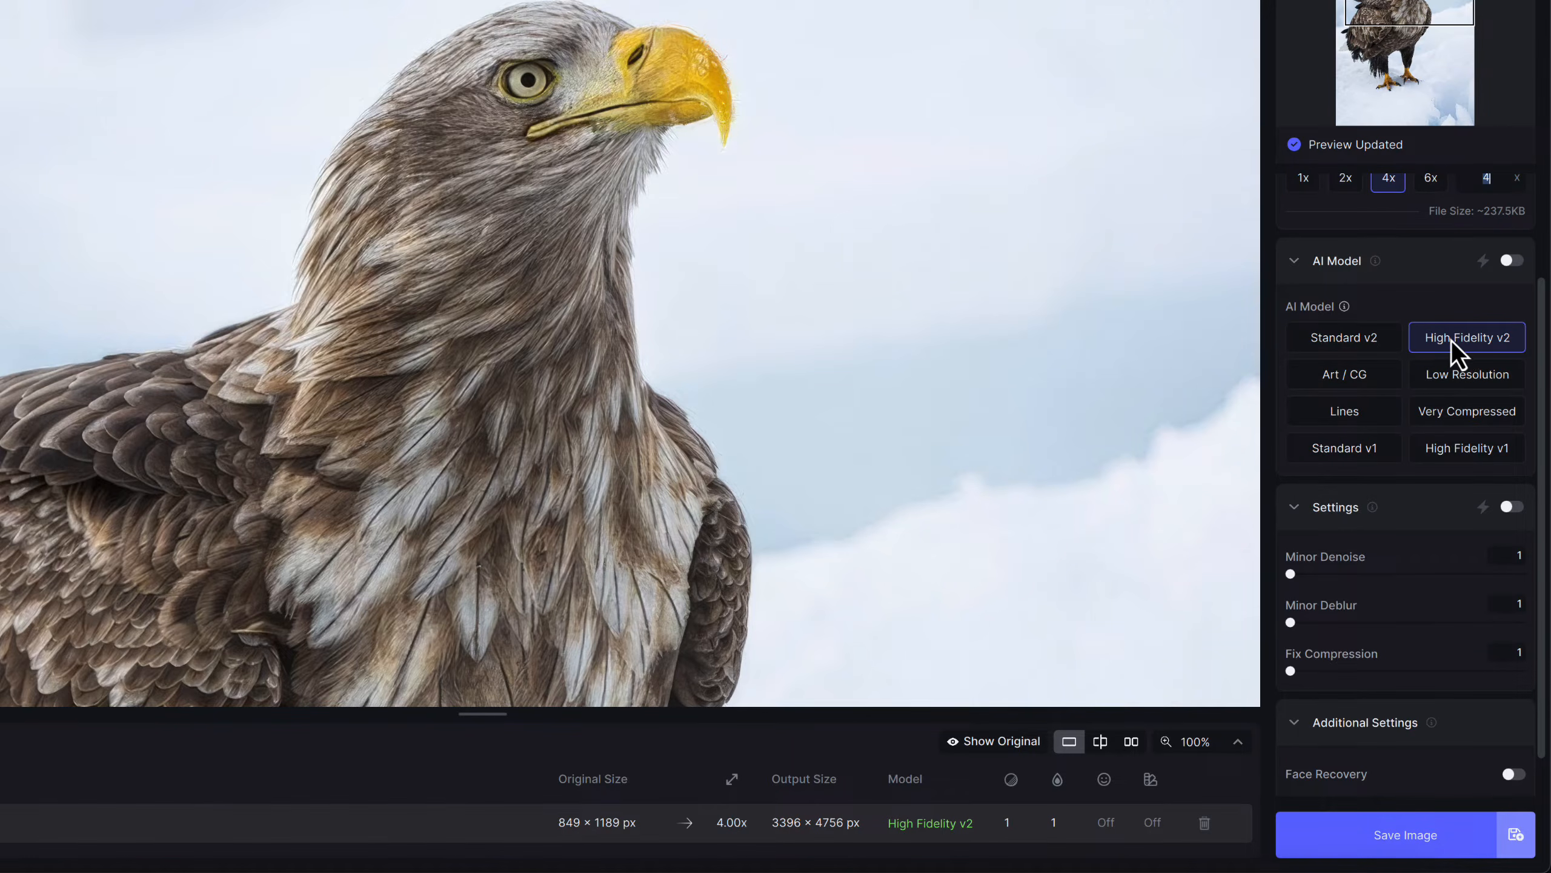
{"action": "left_click", "coordinate": [1348, 340]}
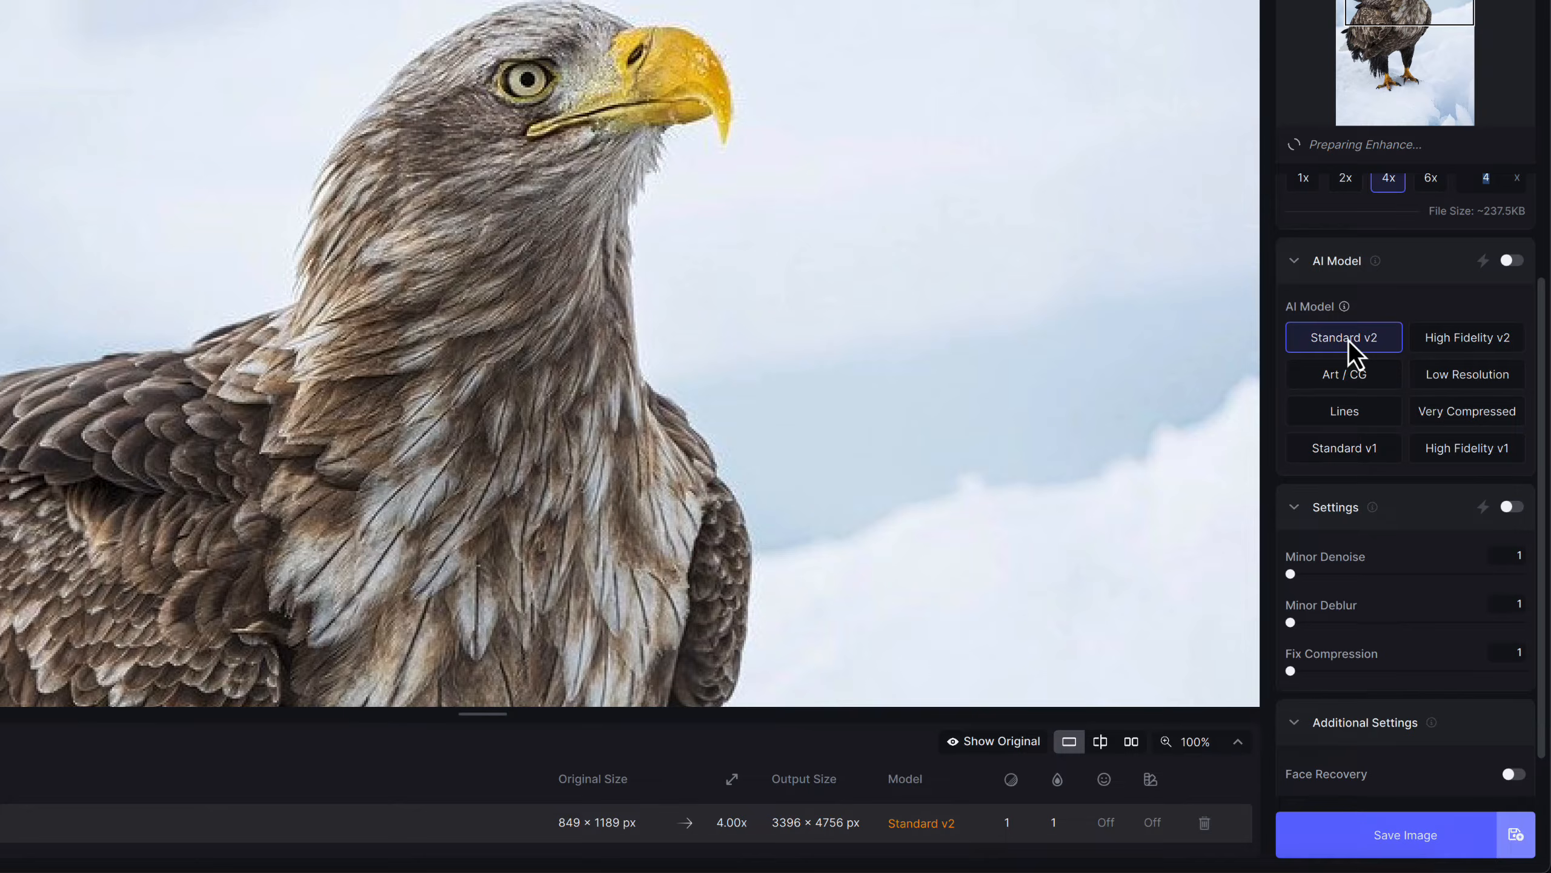
{"action": "left_click", "coordinate": [1447, 340]}
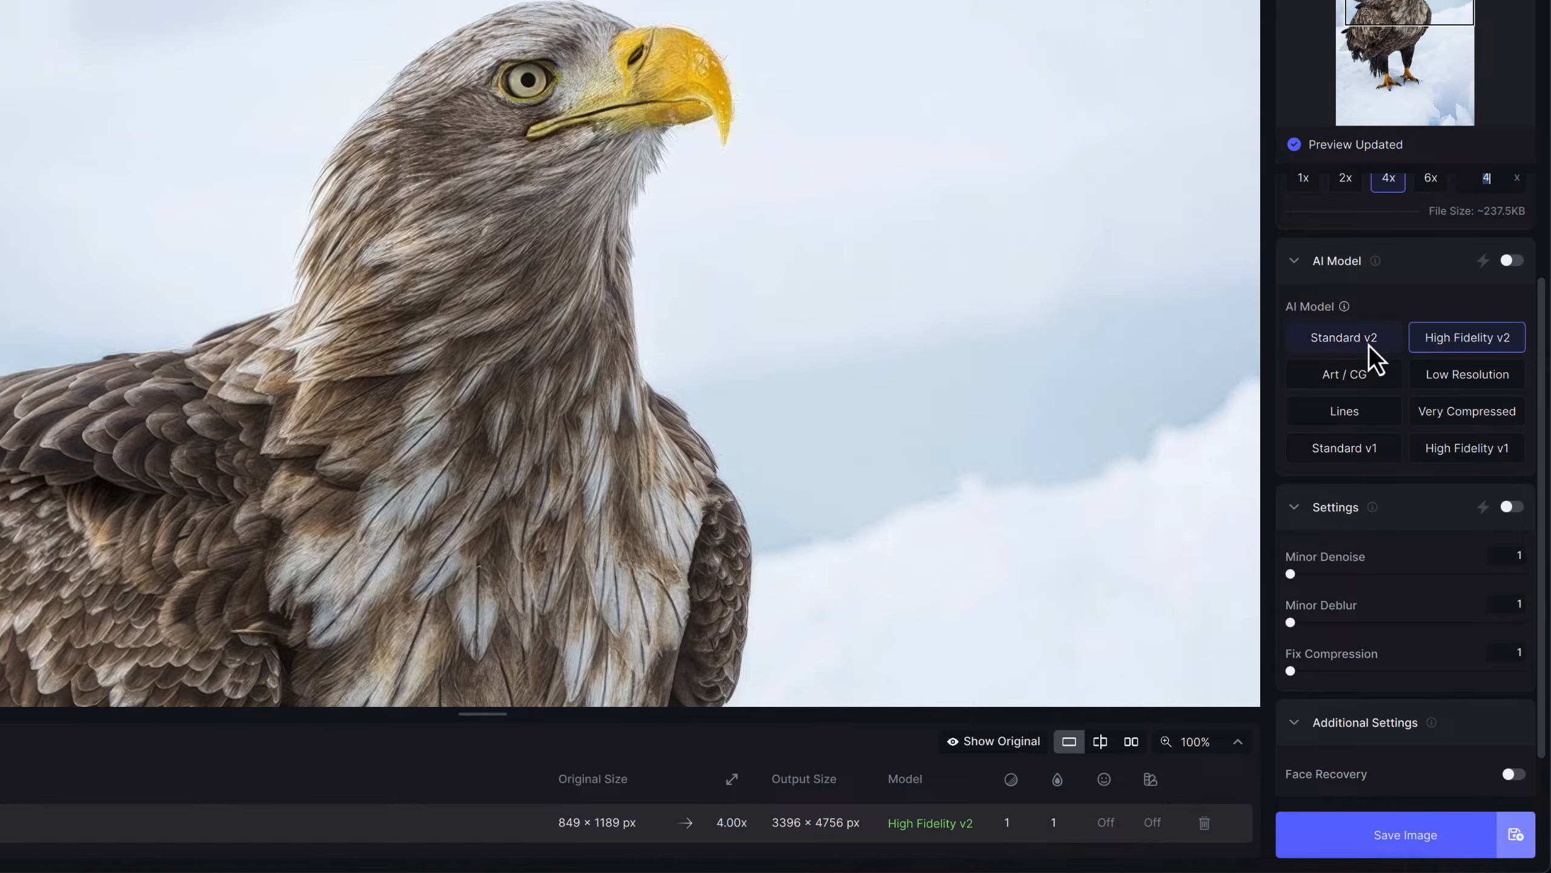
- Try the Low Resolution AI model on the eagle and return to High Fidelity v2
{"action": "left_click", "coordinate": [1458, 376]}
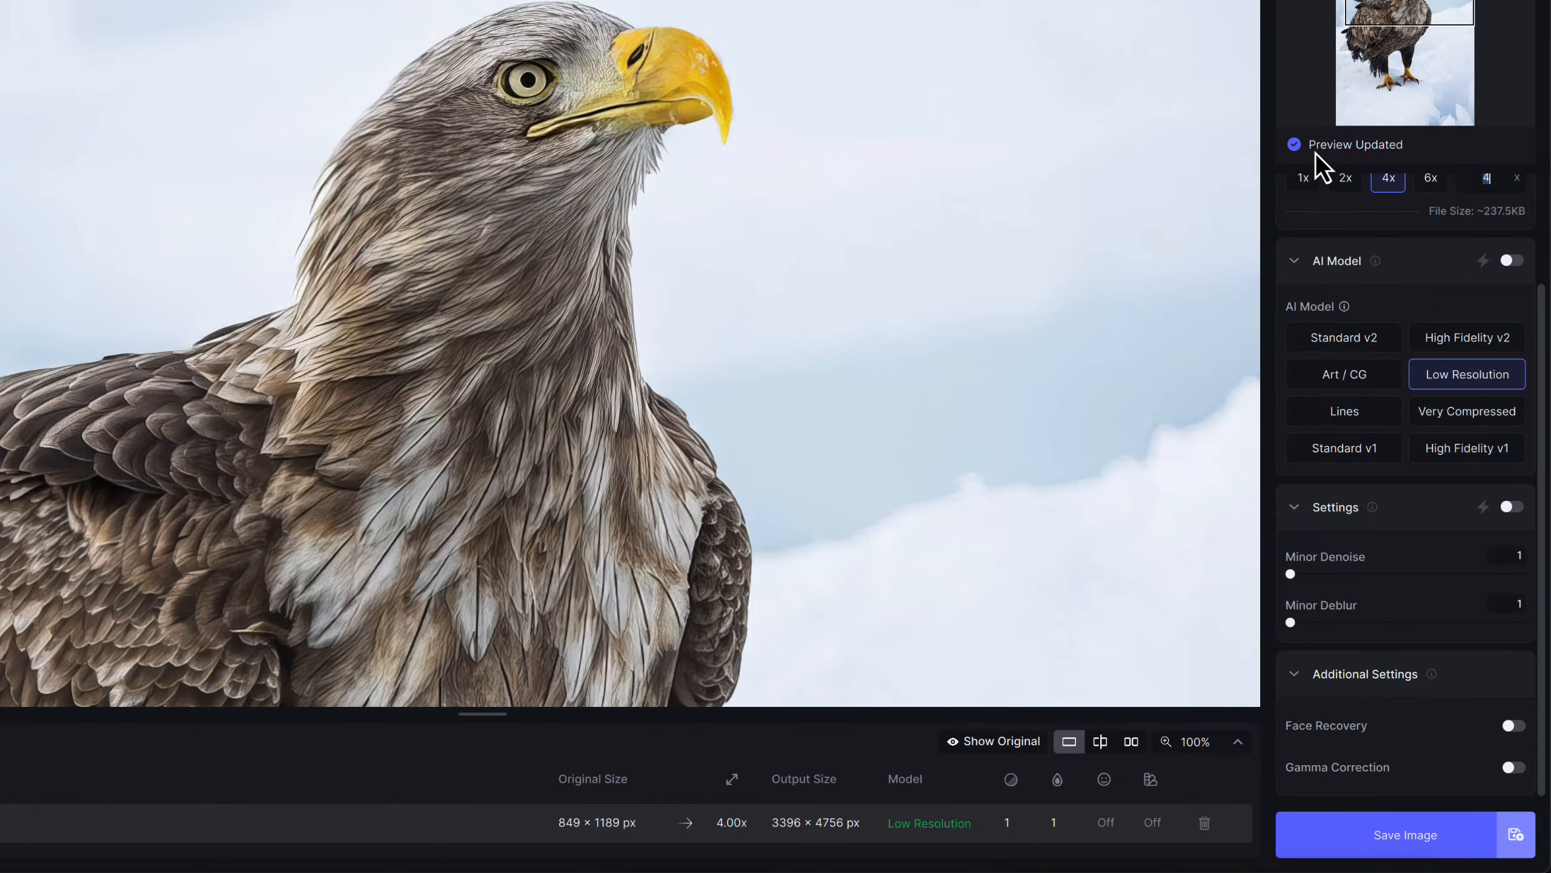
{"action": "left_click", "coordinate": [1448, 342]}
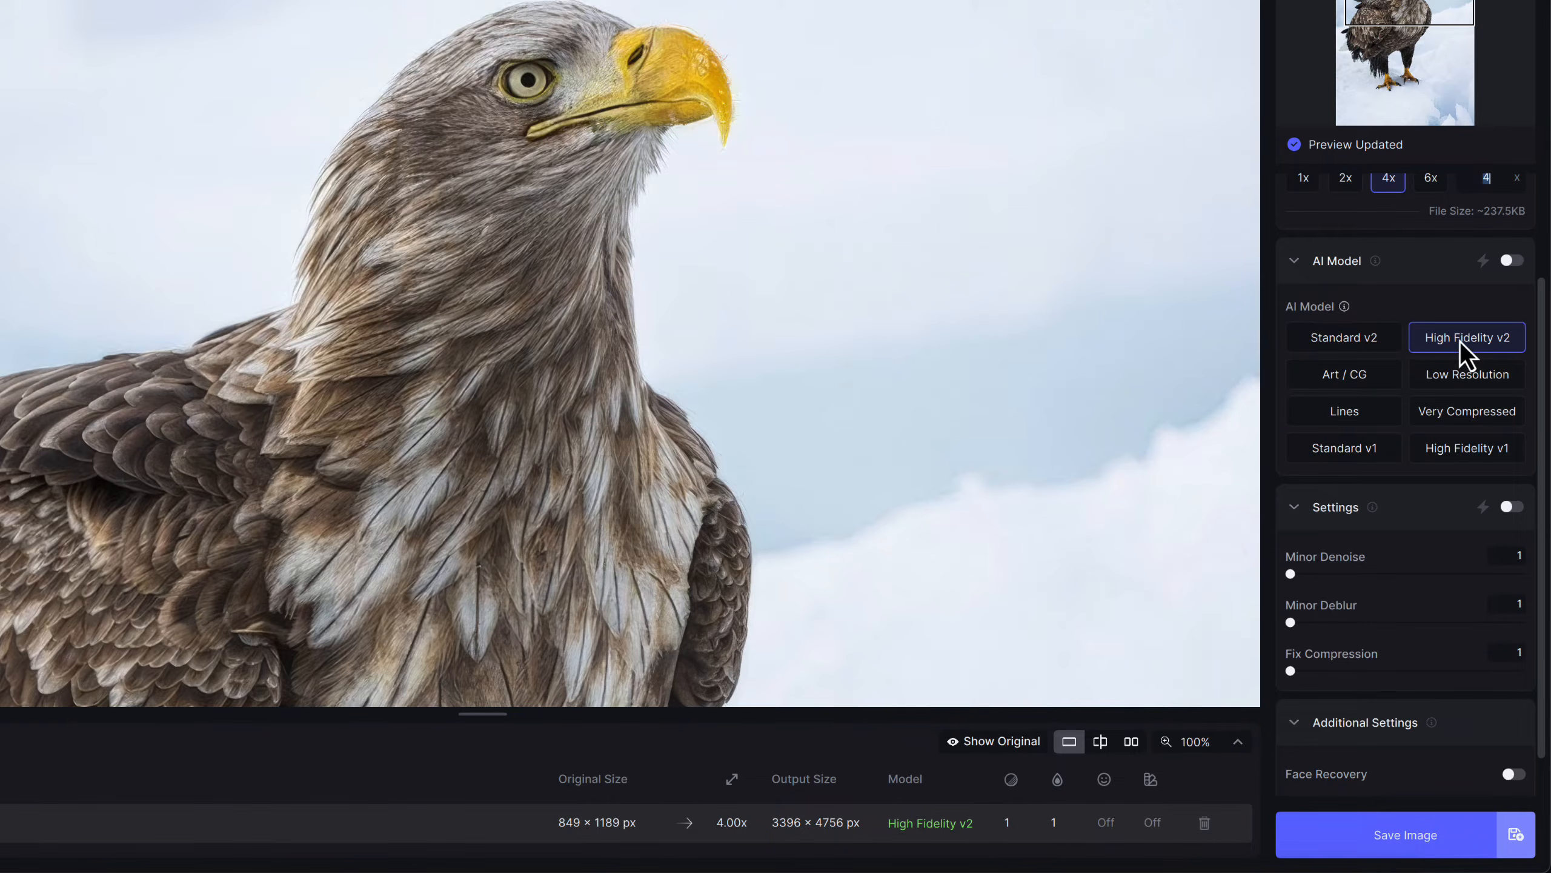
- Try the automatic enhancement settings, switch them off, and reset Minor Denoise, Minor Deblur and Fix Compression to 1
{"action": "scroll", "coordinate": [1459, 341], "scroll_direction": "down", "scroll_amount": 1}
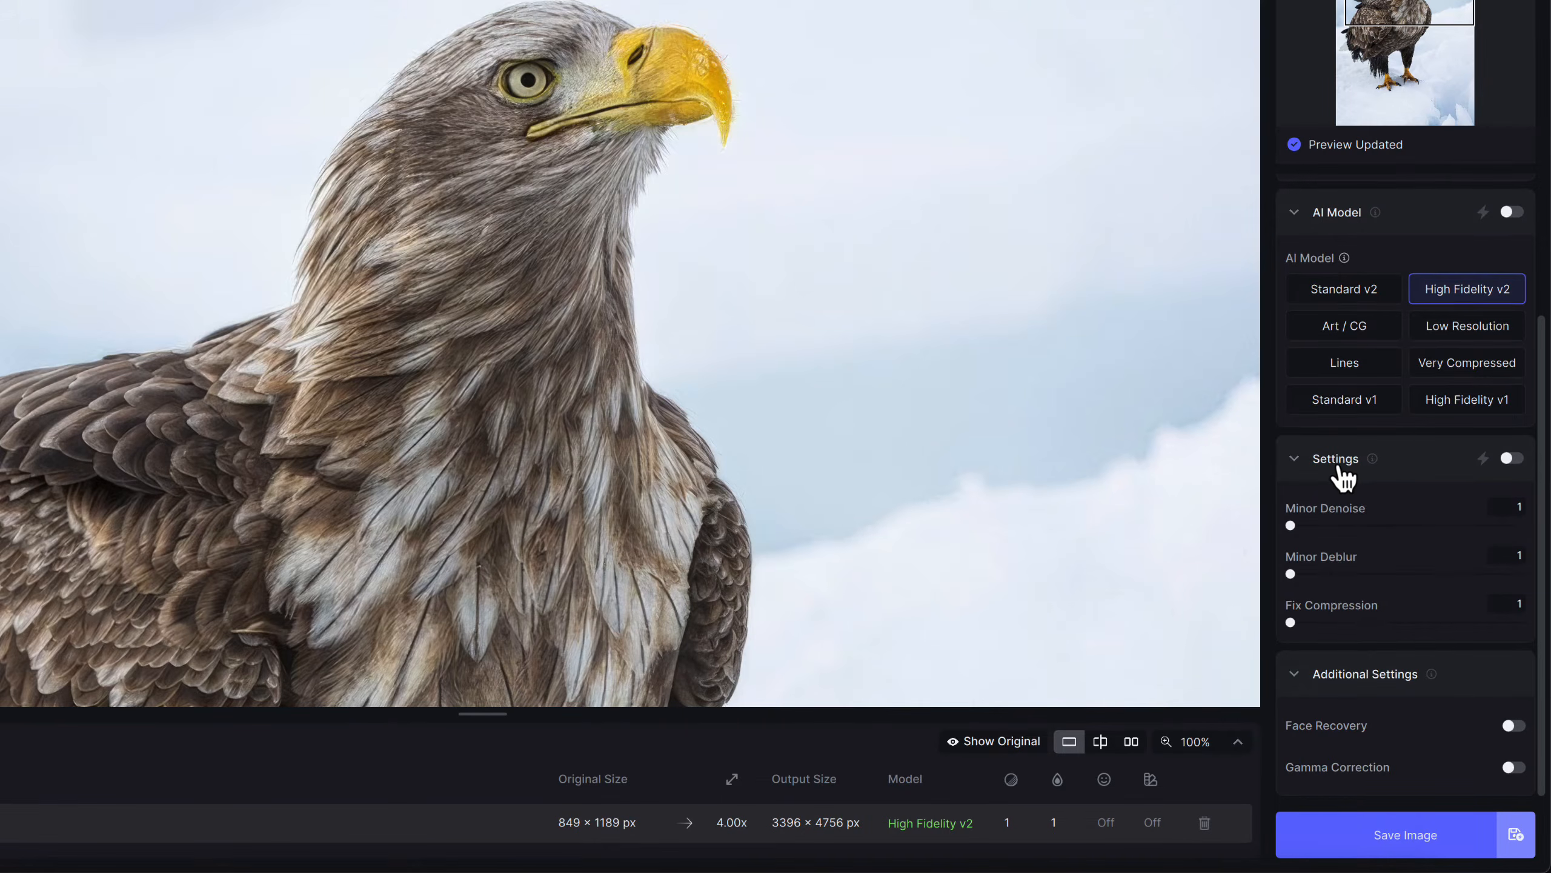
{"action": "left_click", "coordinate": [1509, 460]}
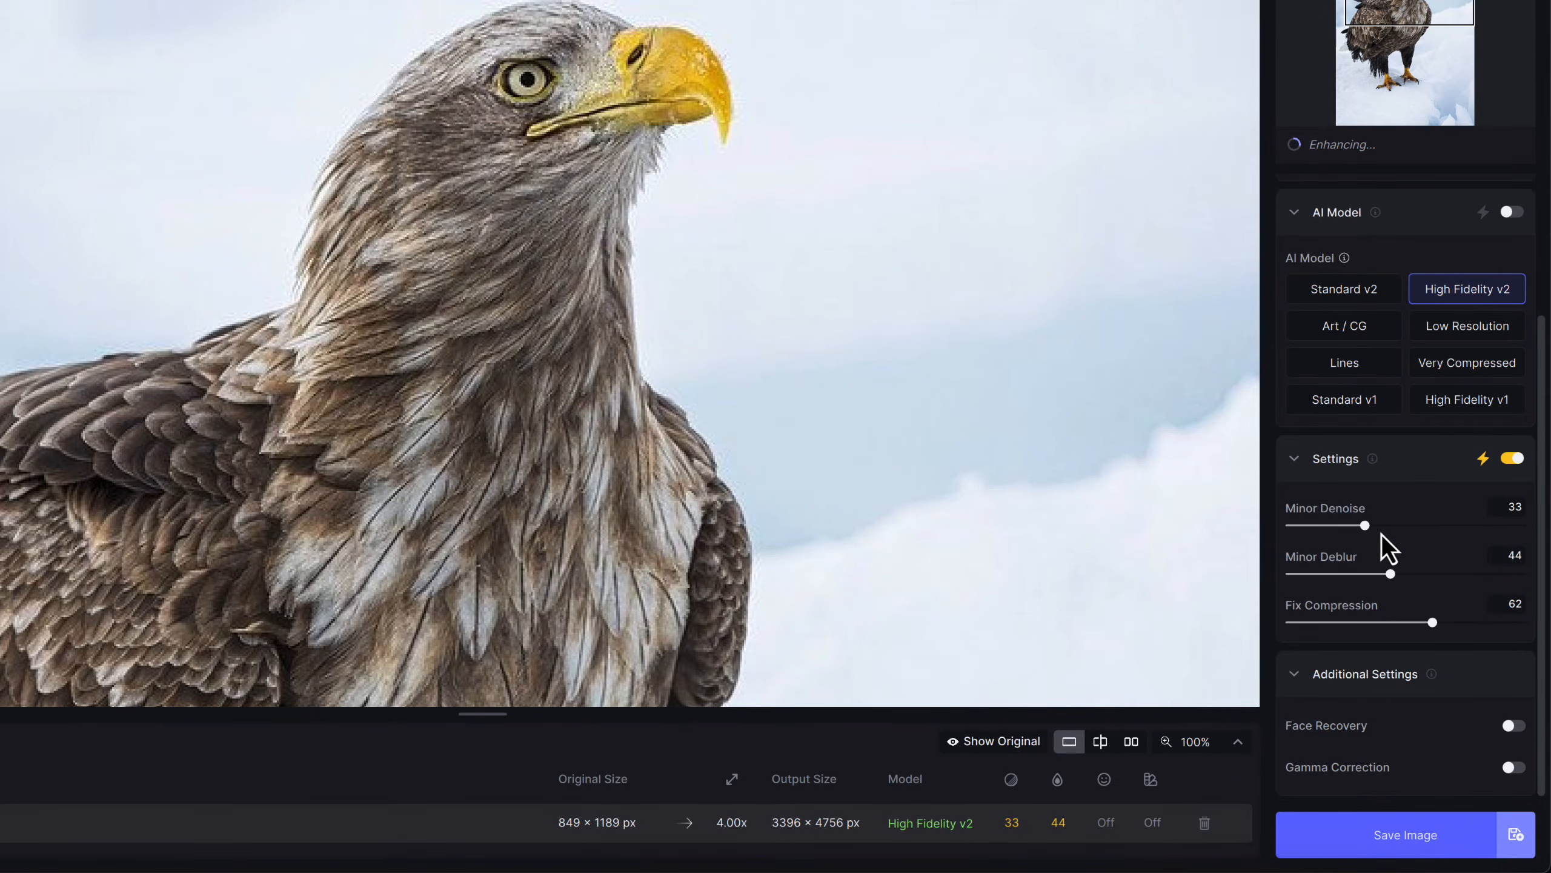
{"action": "left_click", "coordinate": [1508, 459]}
{"action": "left_click_drag", "start_coordinate": [1366, 526], "coordinate": [1226, 537]}
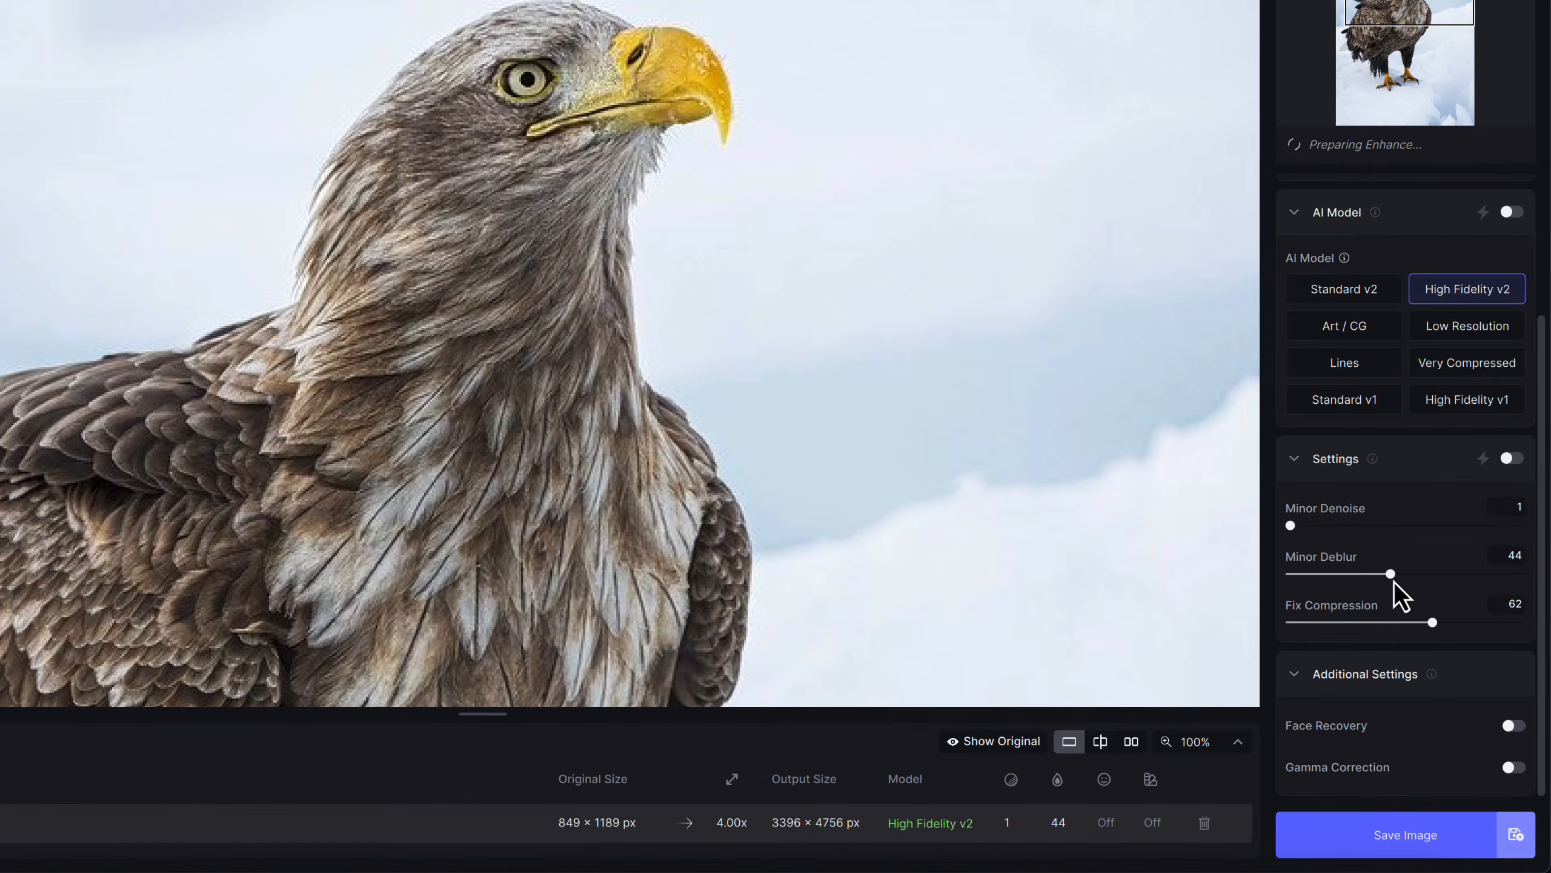
{"action": "left_click_drag", "start_coordinate": [1390, 576], "coordinate": [1246, 587]}
{"action": "left_click_drag", "start_coordinate": [1431, 624], "coordinate": [1263, 605]}
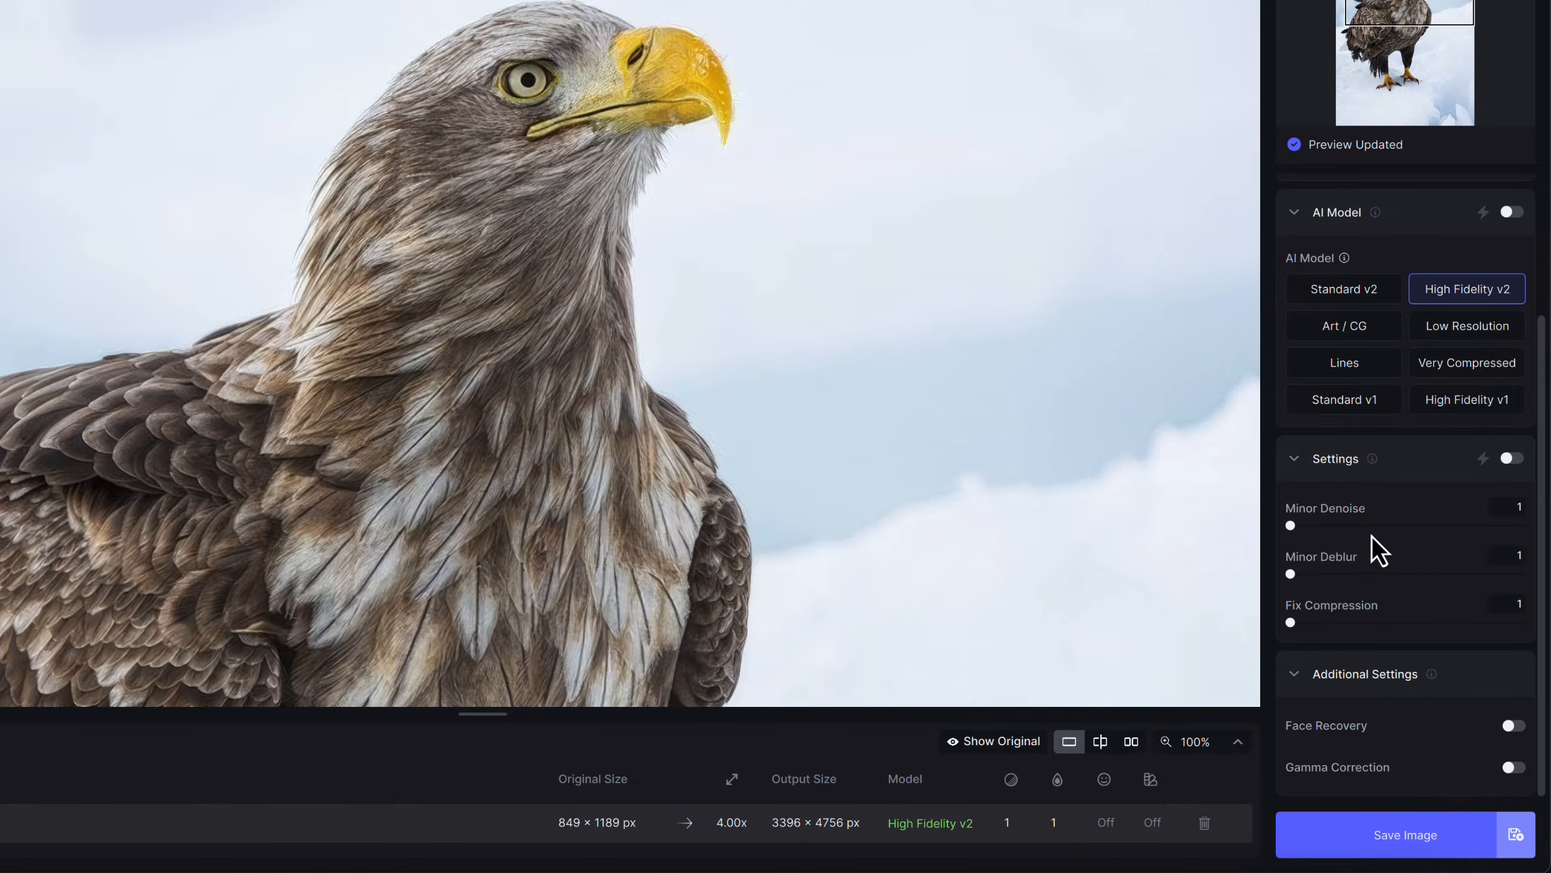
- Check the Minor Denoise description and examine the noise and sharpness of the eagle's chest, wing and head feathers
{"action": "mouse_move", "coordinate": [1353, 515]}
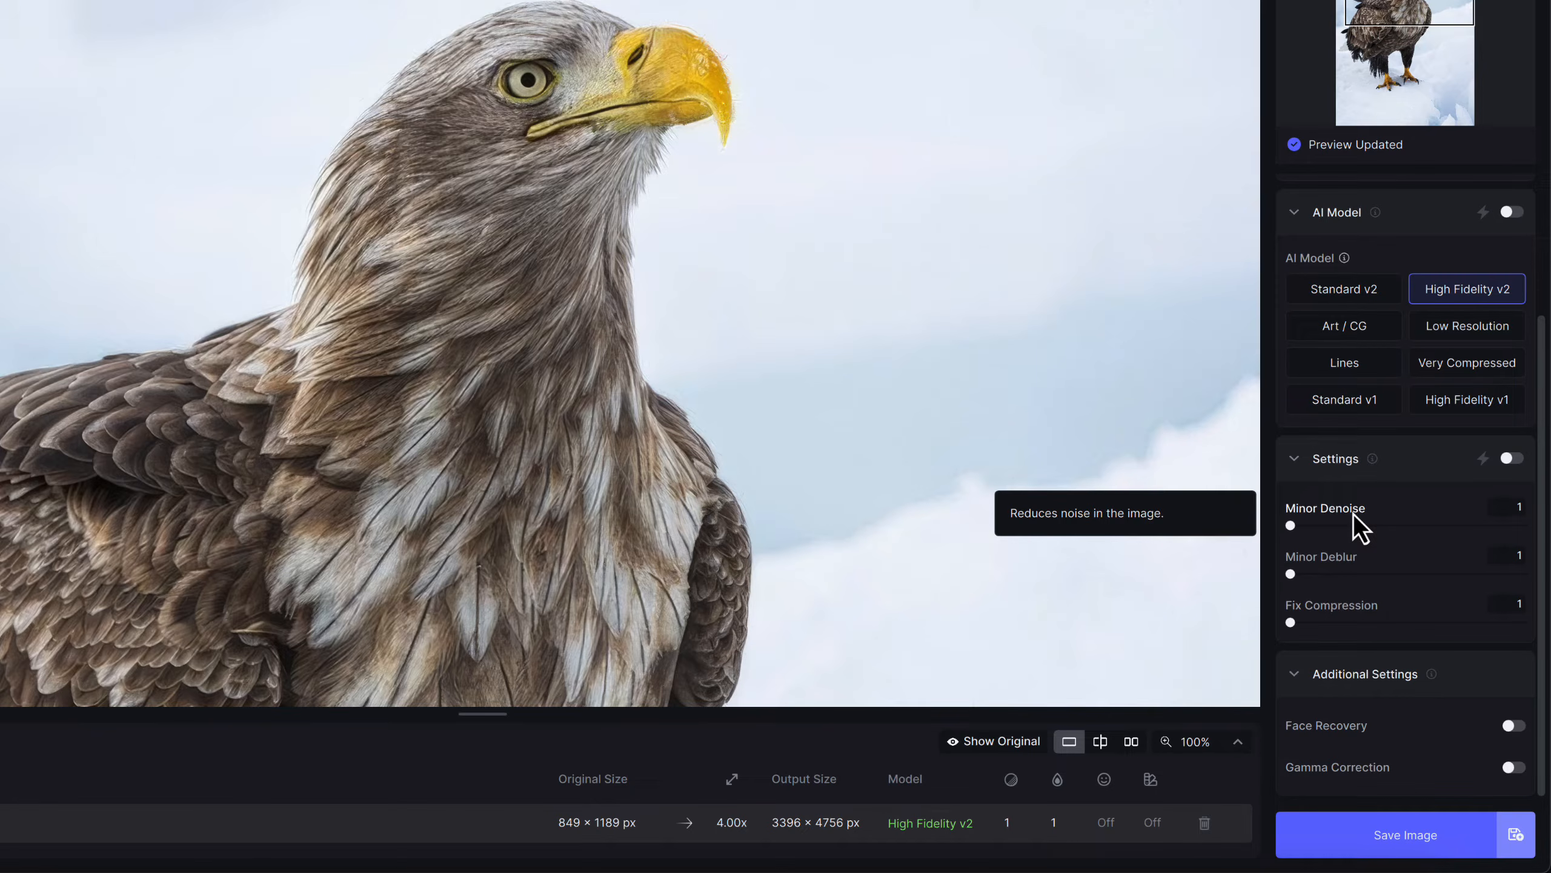
{"action": "left_click_drag", "start_coordinate": [817, 544], "coordinate": [845, 195]}
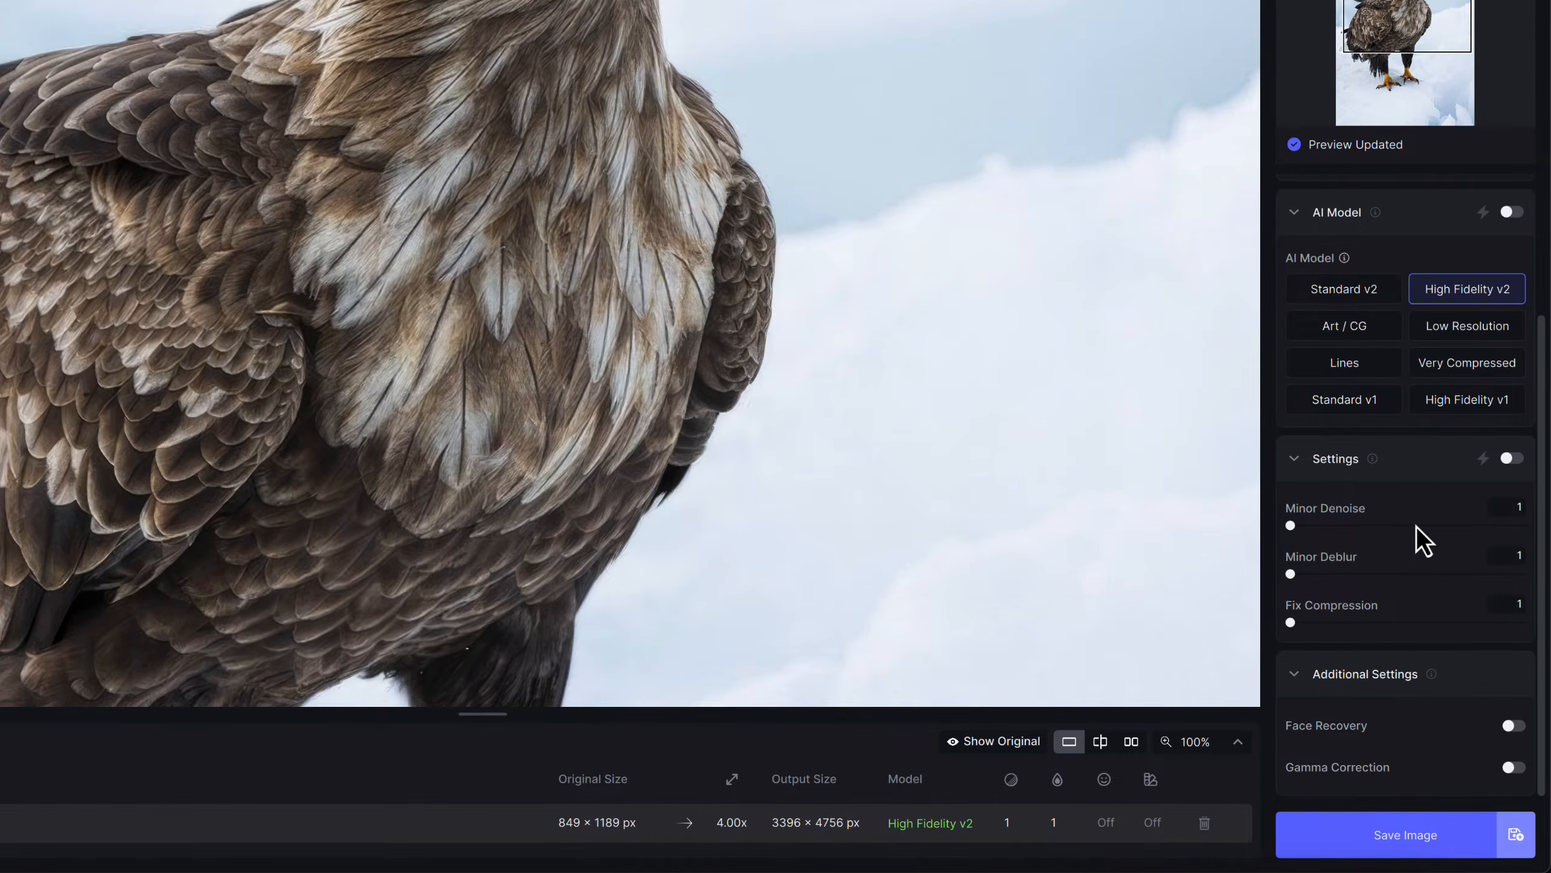
{"action": "left_click_drag", "start_coordinate": [638, 254], "coordinate": [771, 320]}
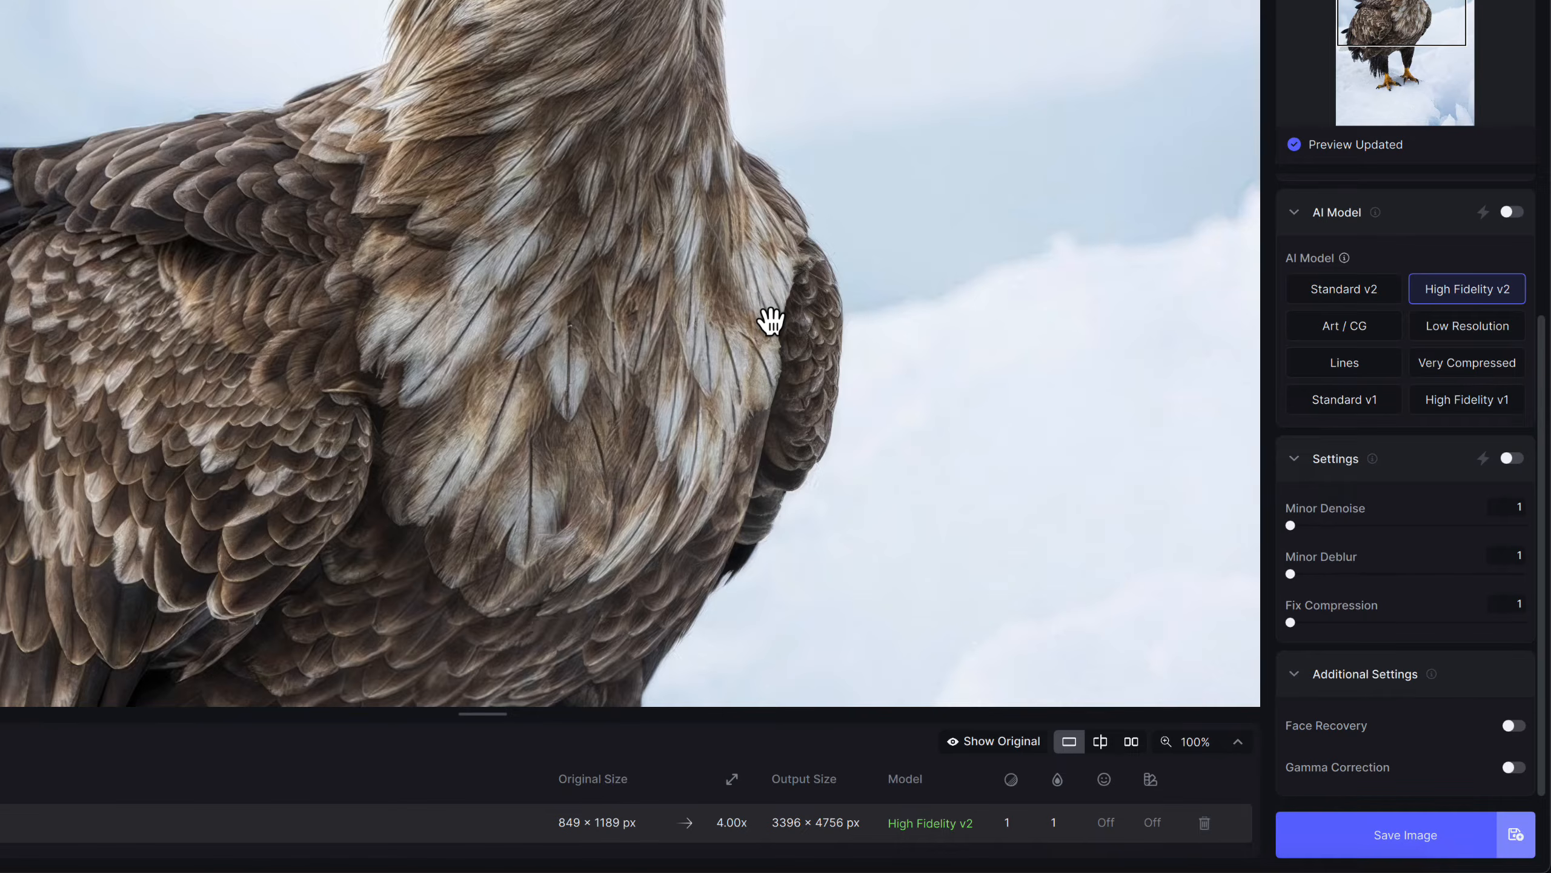
{"action": "left_click_drag", "start_coordinate": [564, 202], "coordinate": [664, 361]}
{"action": "left_click_drag", "start_coordinate": [634, 416], "coordinate": [638, 257]}
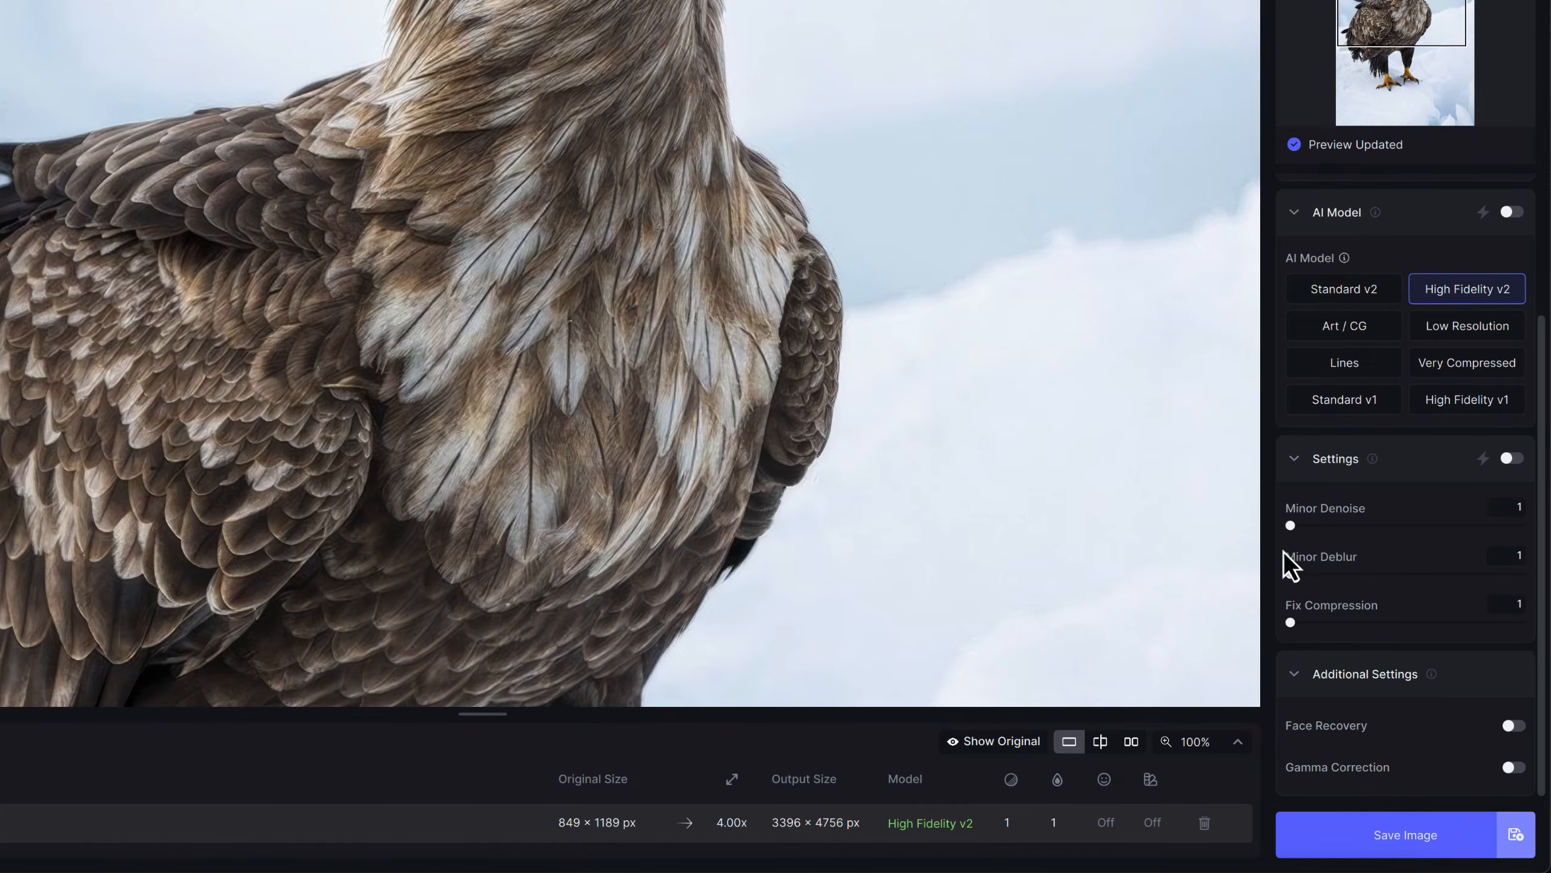
{"action": "left_click_drag", "start_coordinate": [997, 177], "coordinate": [989, 422]}
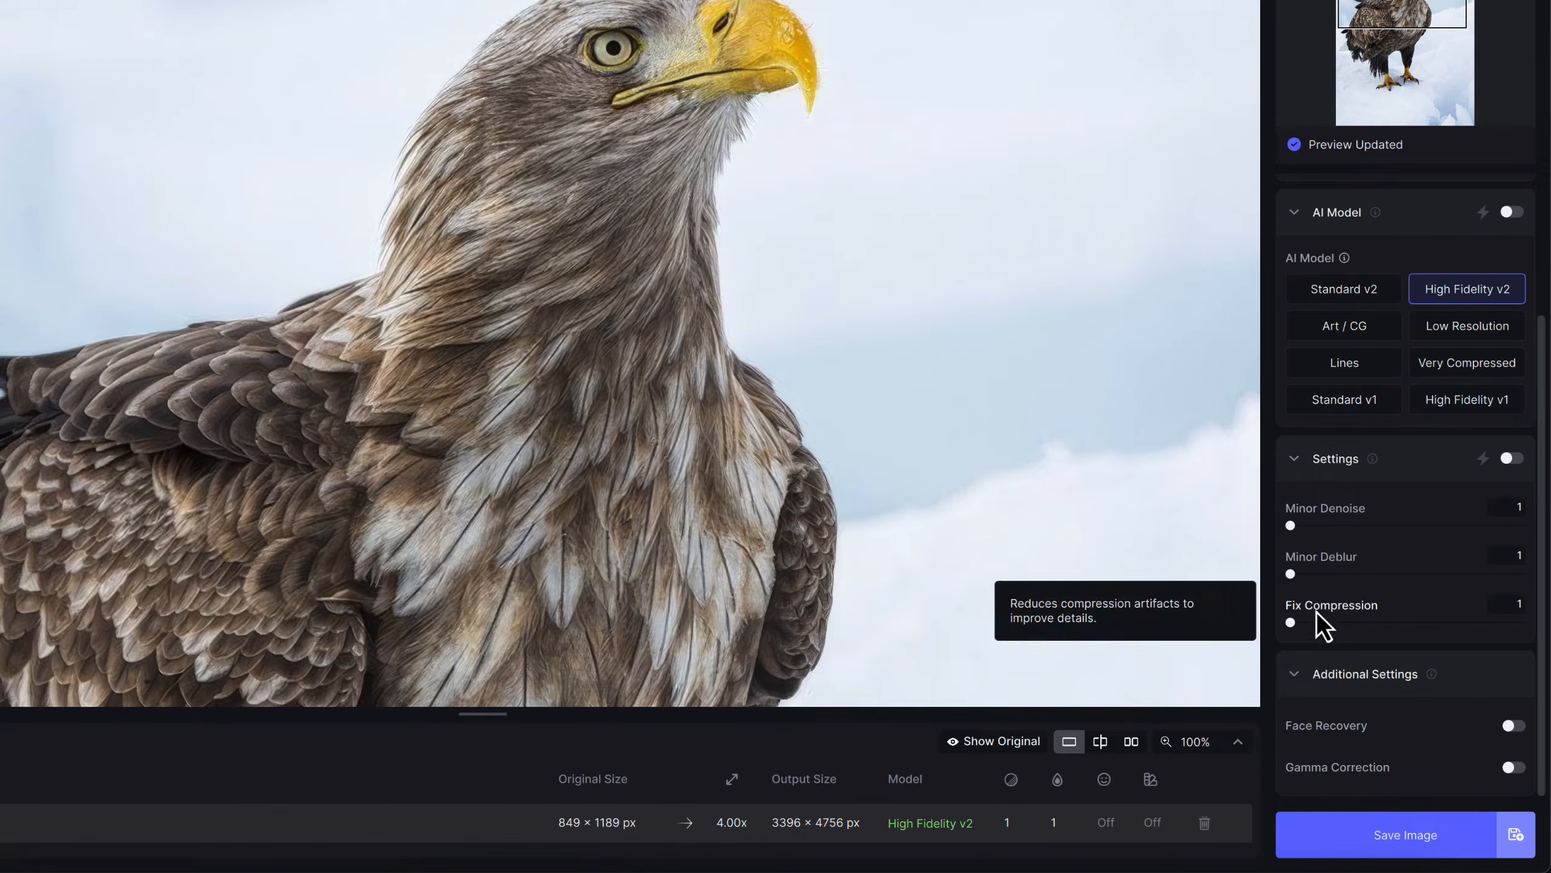
- Set Minor Deblur to 19 while previewing the eagle at 100% zoom
{"action": "left_click_drag", "start_coordinate": [1294, 577], "coordinate": [1345, 577]}
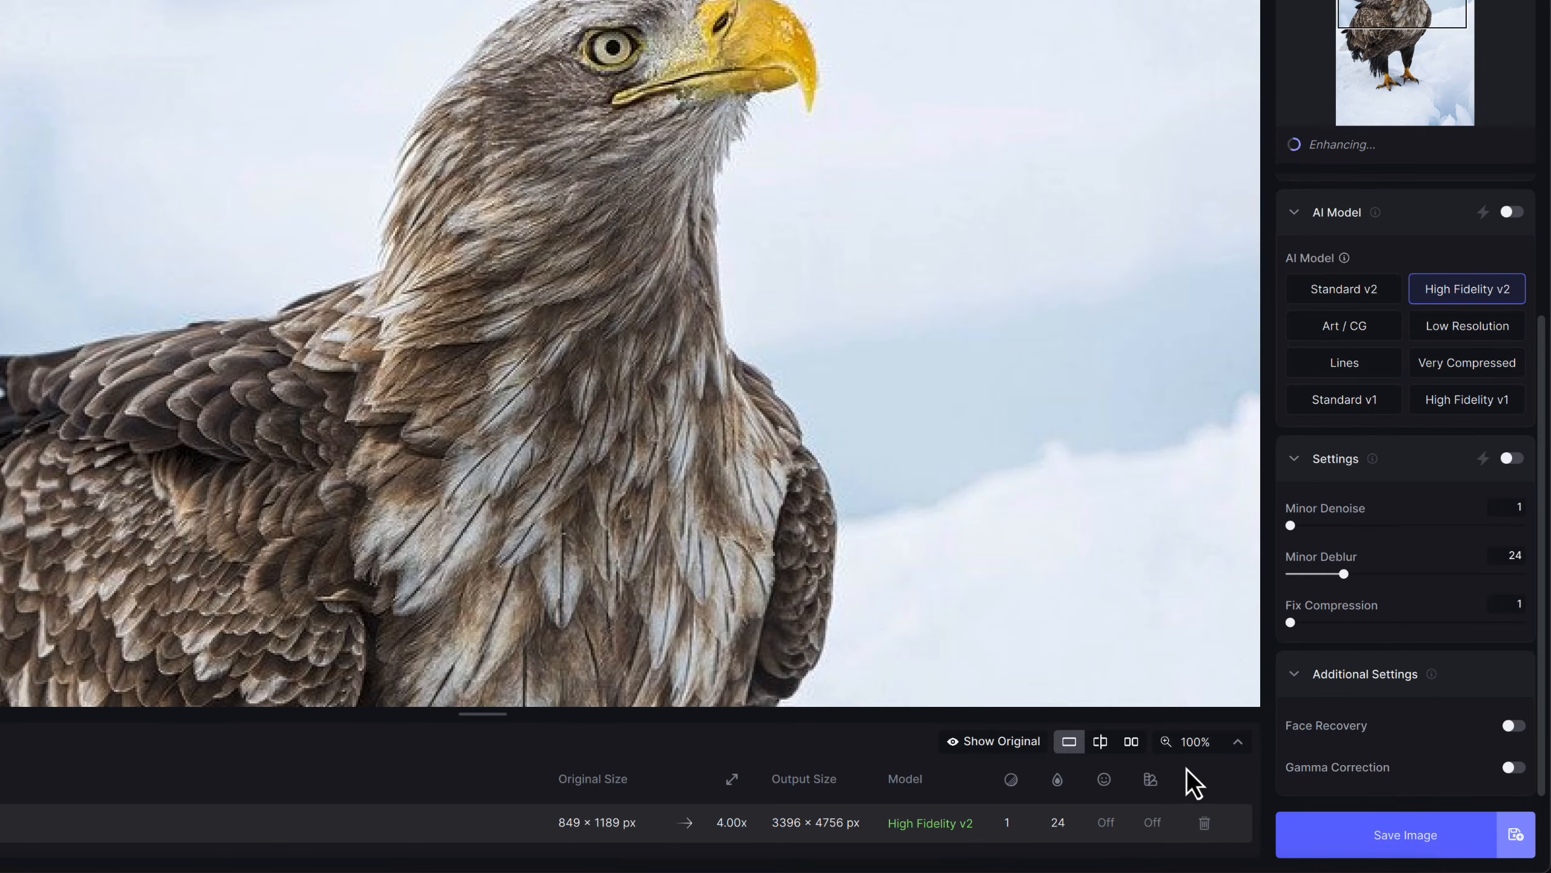
{"action": "left_click", "coordinate": [1201, 744]}
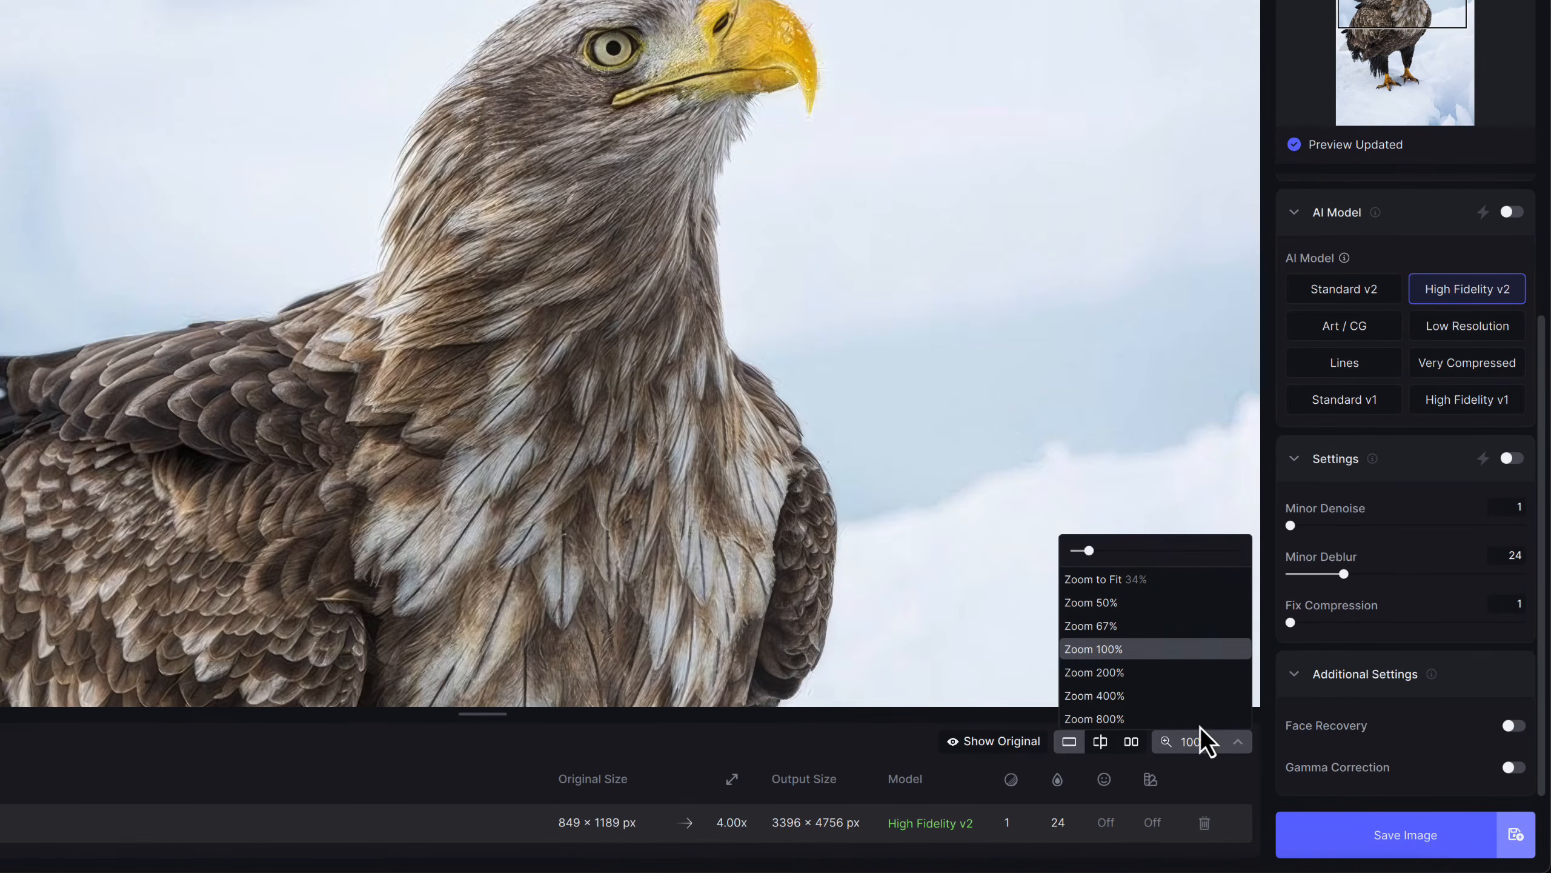
{"action": "left_click", "coordinate": [1139, 652]}
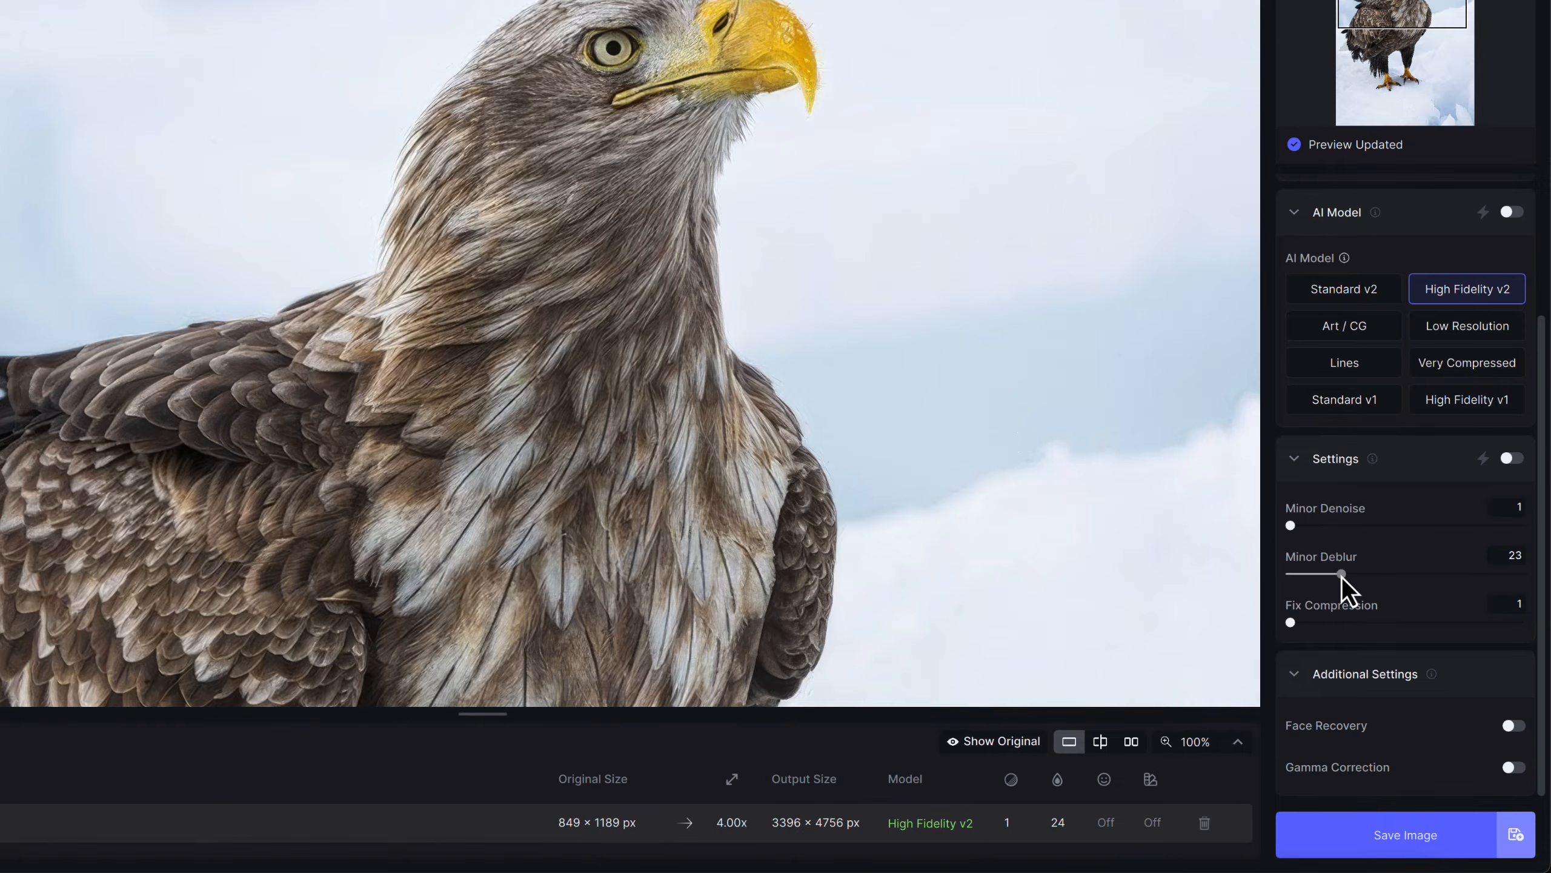
{"action": "left_click_drag", "start_coordinate": [1341, 577], "coordinate": [1339, 577]}
{"action": "left_click_drag", "start_coordinate": [1339, 575], "coordinate": [1364, 574]}
{"action": "left_click_drag", "start_coordinate": [1364, 574], "coordinate": [1333, 579]}
- Compare the deblurred eagle with the original image at 100% zoom
{"action": "left_click", "coordinate": [332, 316]}
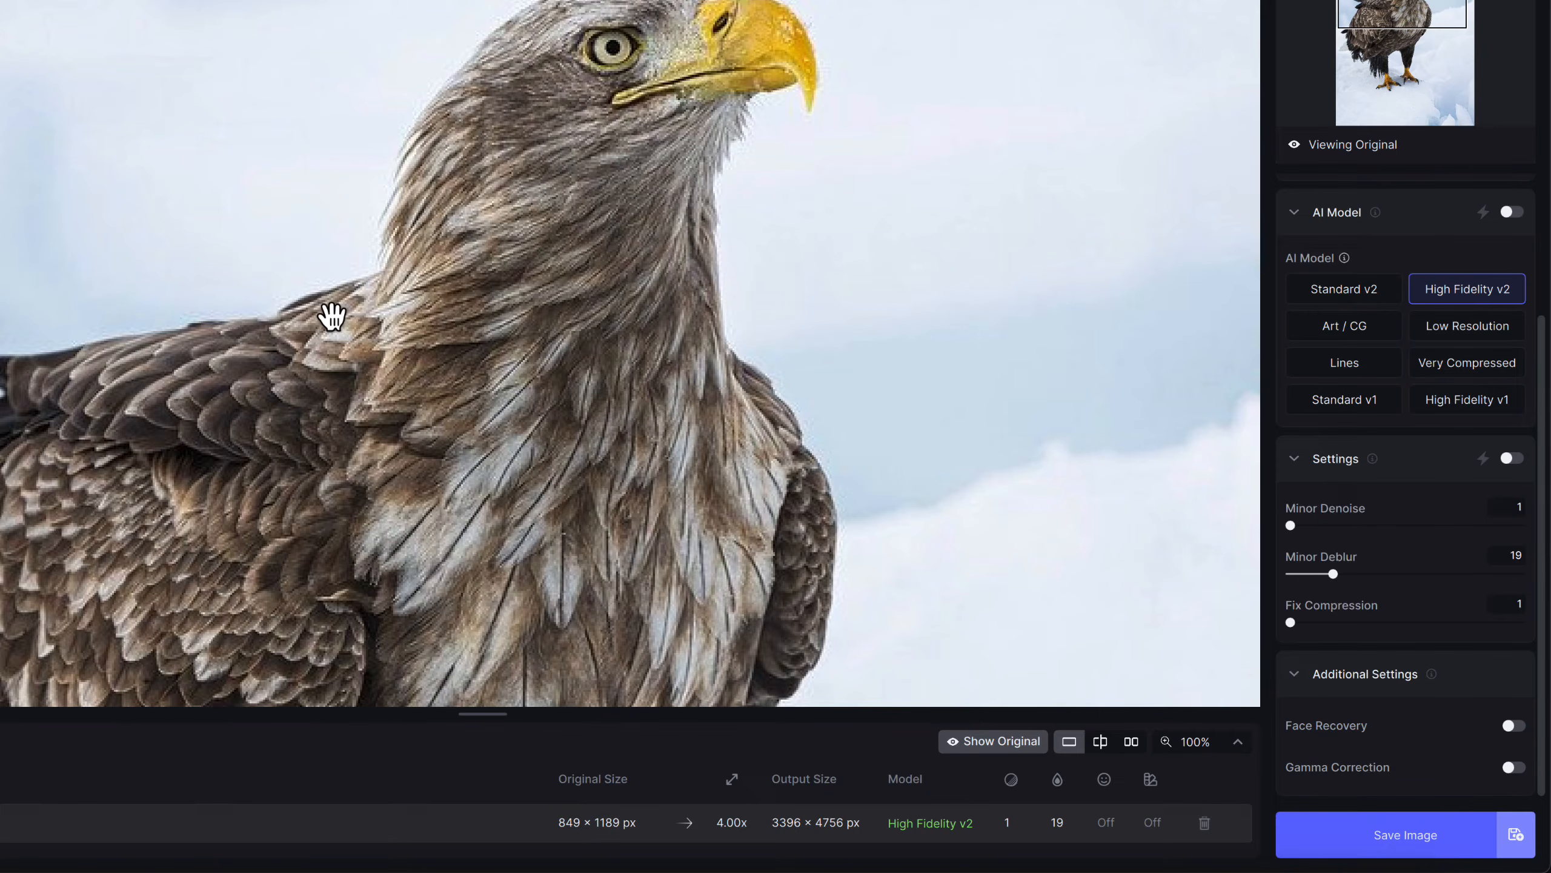
{"action": "key", "text": "space"}
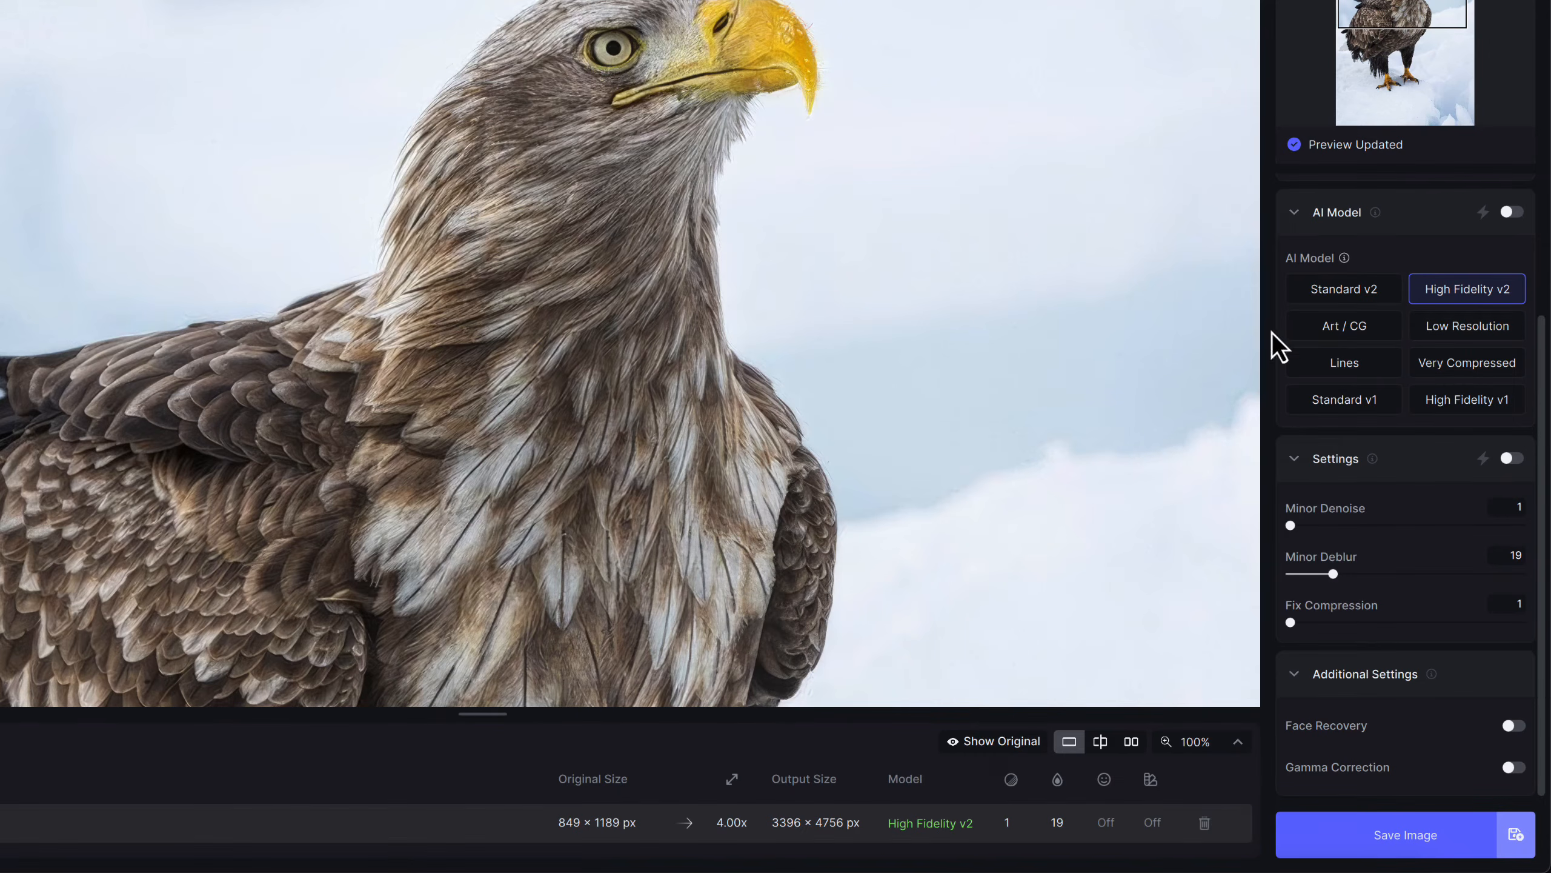
{"action": "key", "text": "space"}
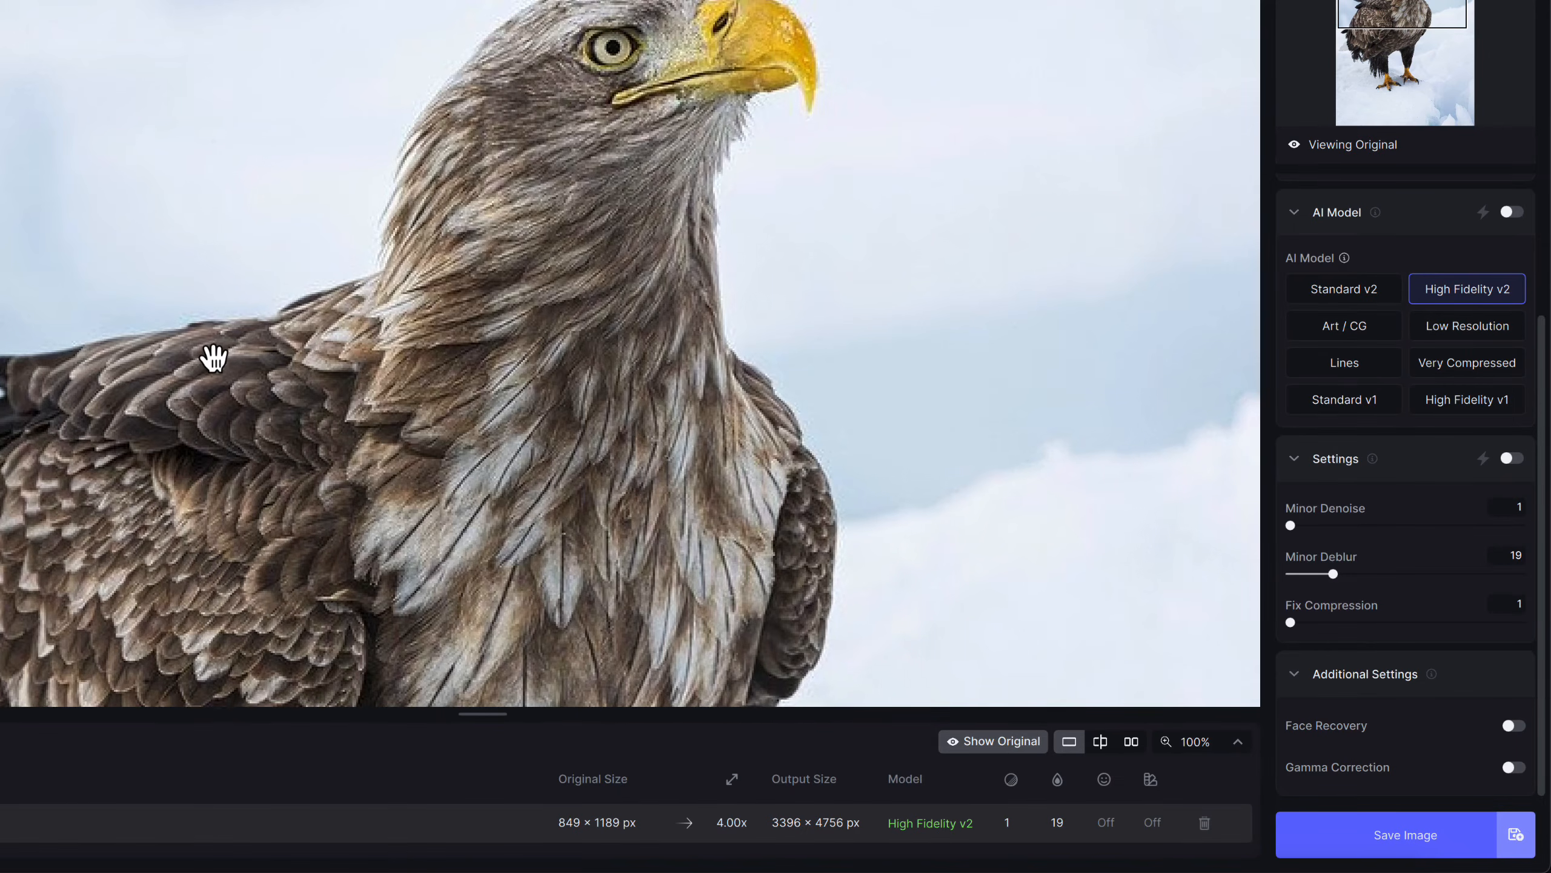
{"action": "key", "text": "space"}
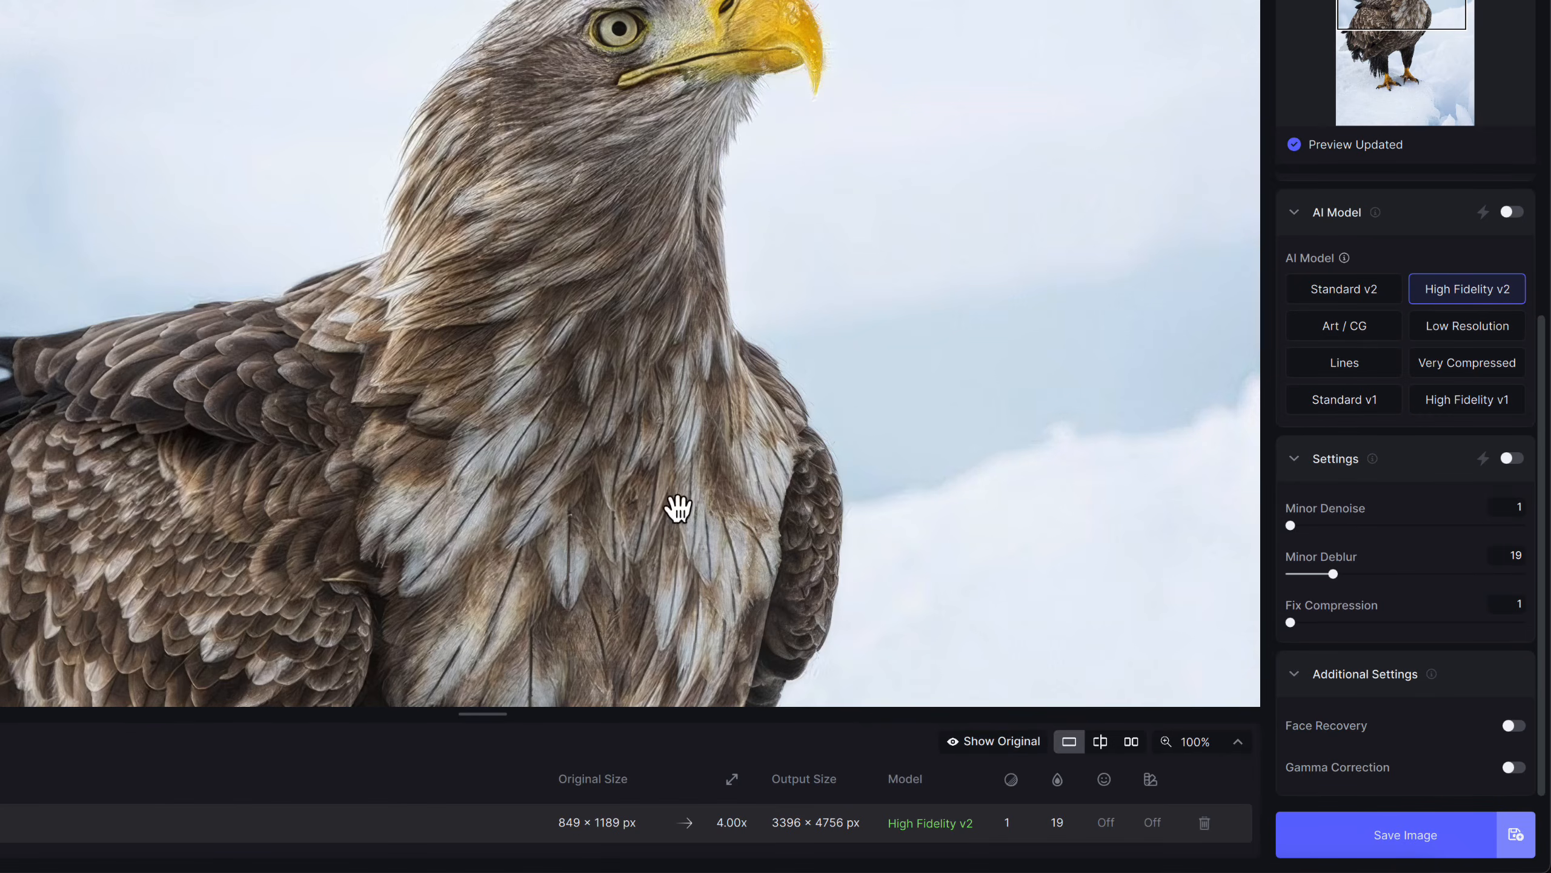
- Inspect the upper edge of the eagle's wing at 200% zoom for artifacts, comparing it with the original
{"action": "left_click", "coordinate": [1238, 743]}
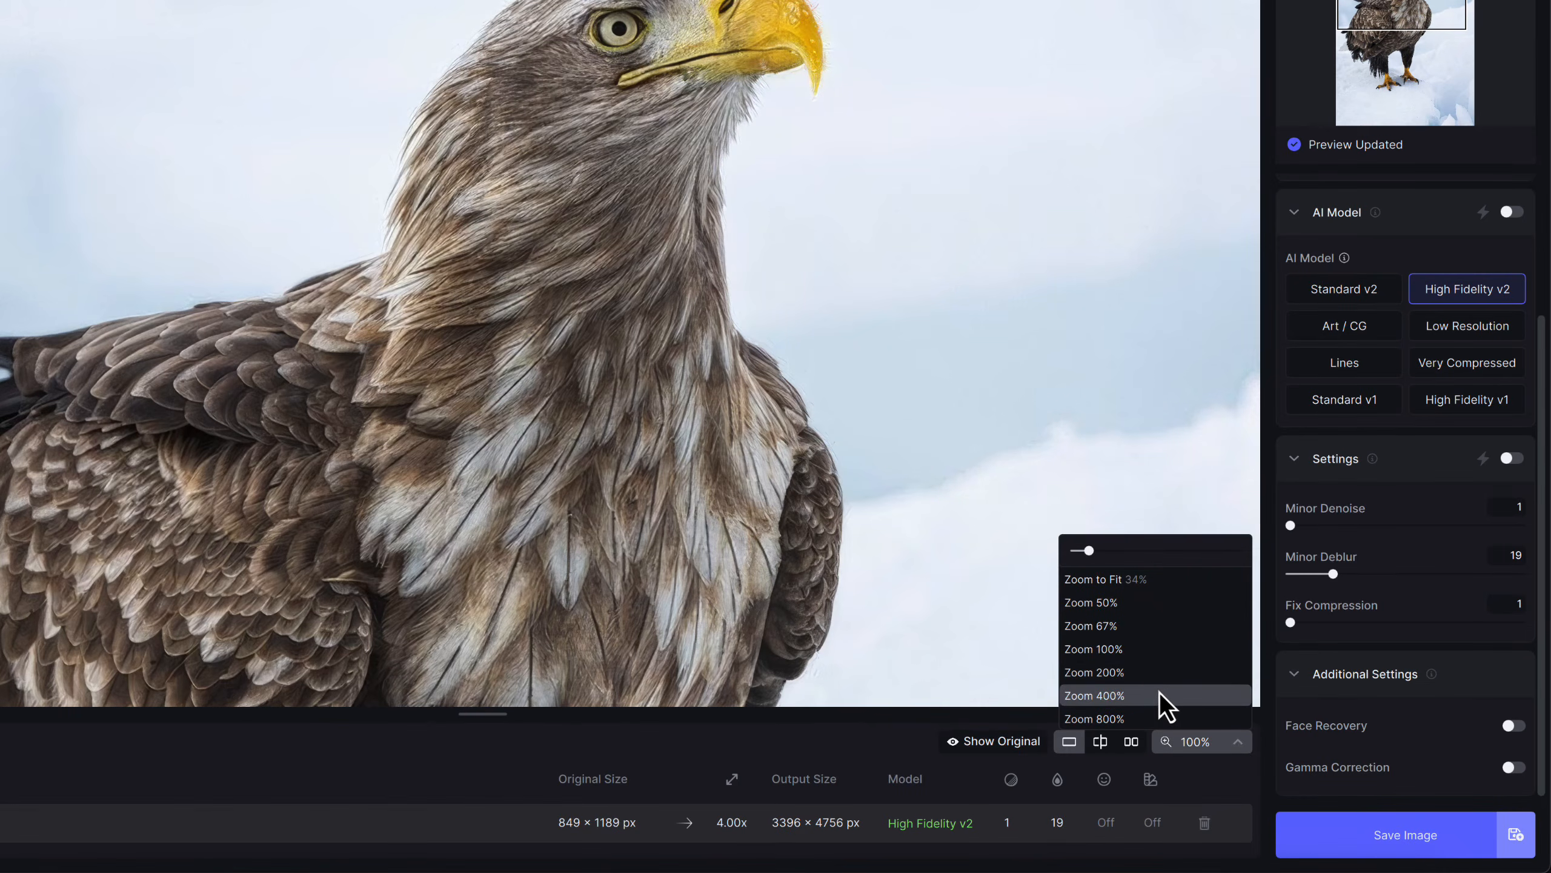
{"action": "left_click", "coordinate": [1154, 674]}
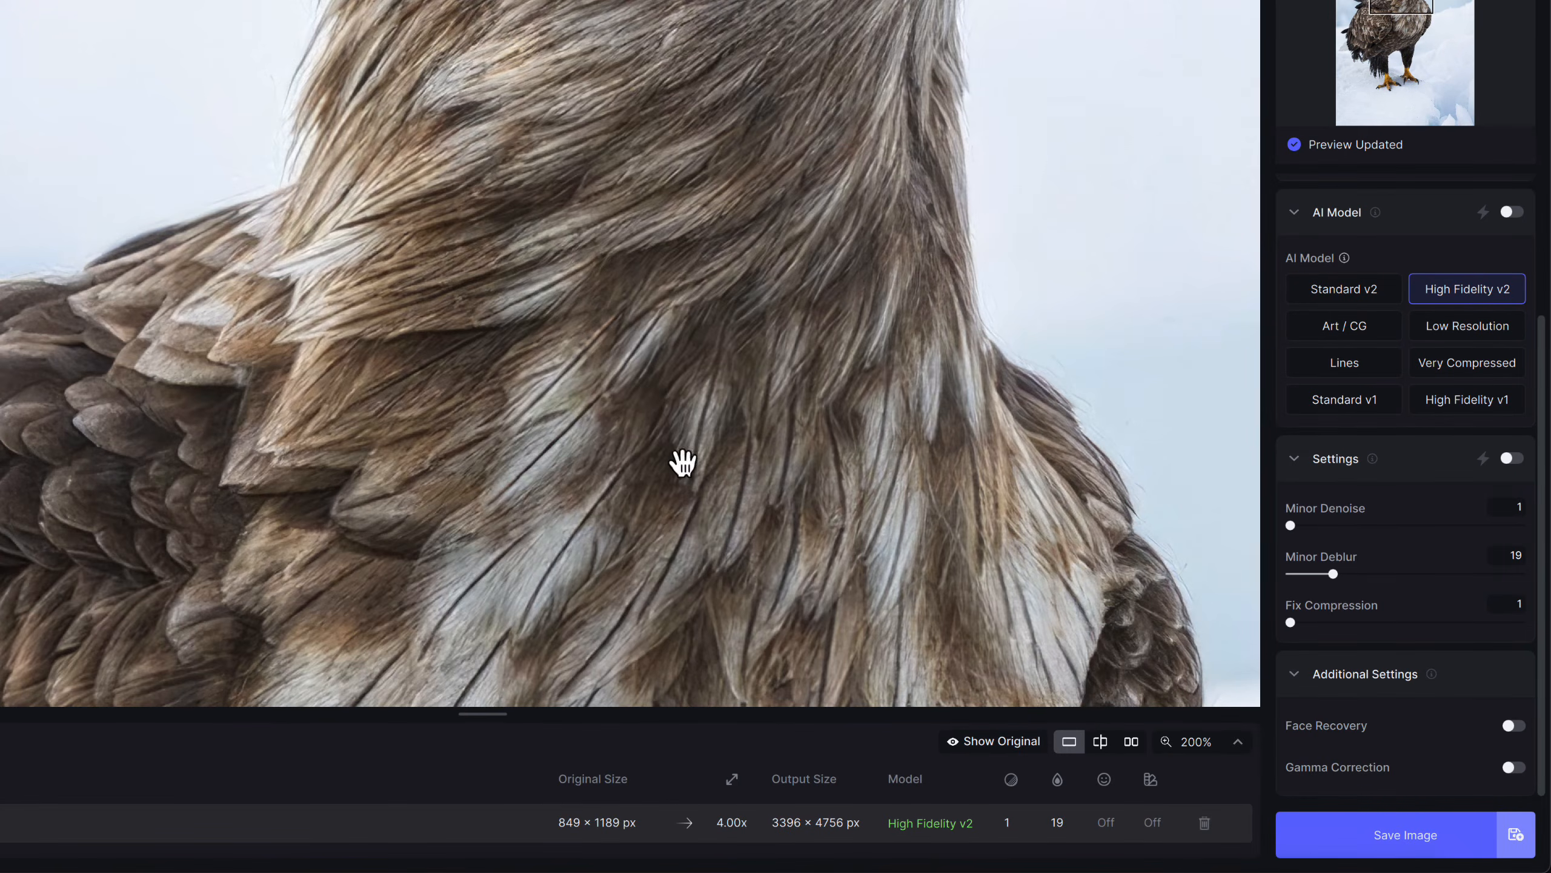
{"action": "left_click_drag", "start_coordinate": [7, 364], "coordinate": [543, 305]}
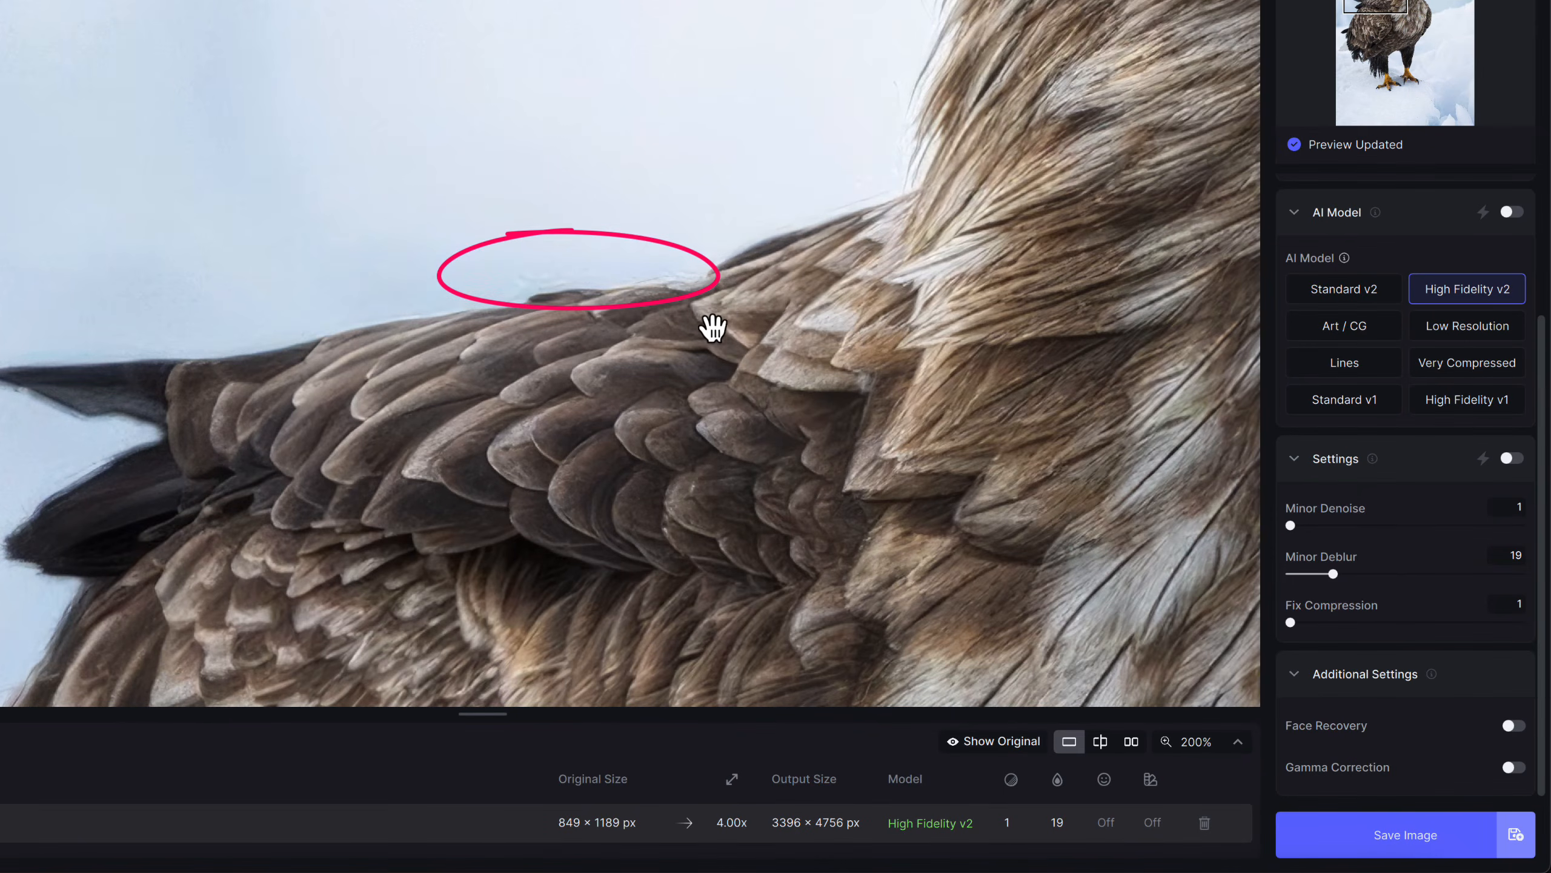
{"action": "left_click", "coordinate": [745, 326]}
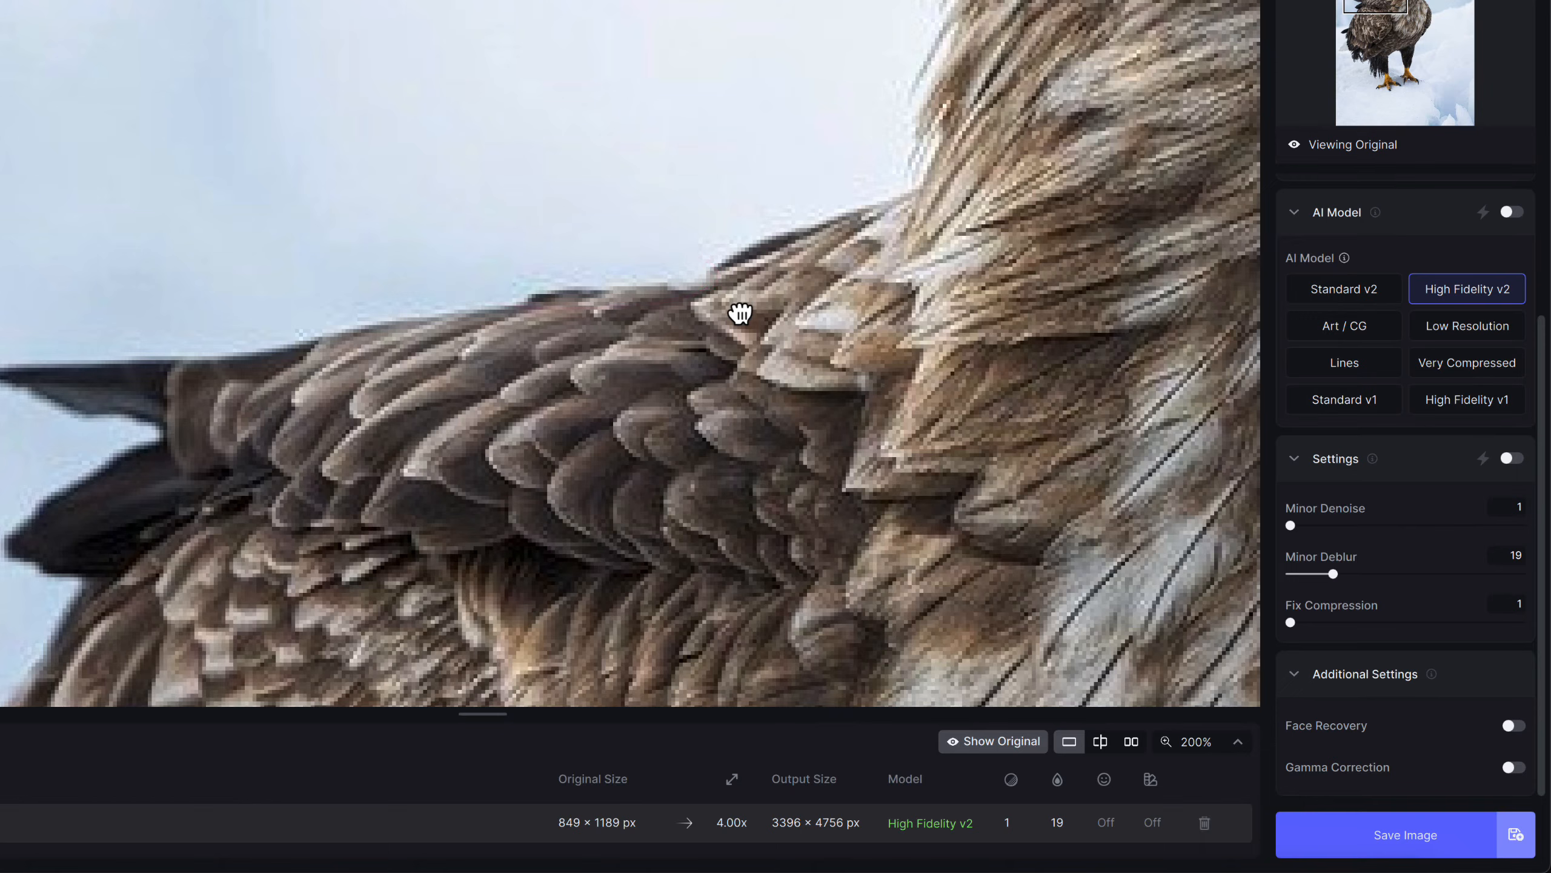
{"action": "left_click_drag", "start_coordinate": [727, 301], "coordinate": [613, 372]}
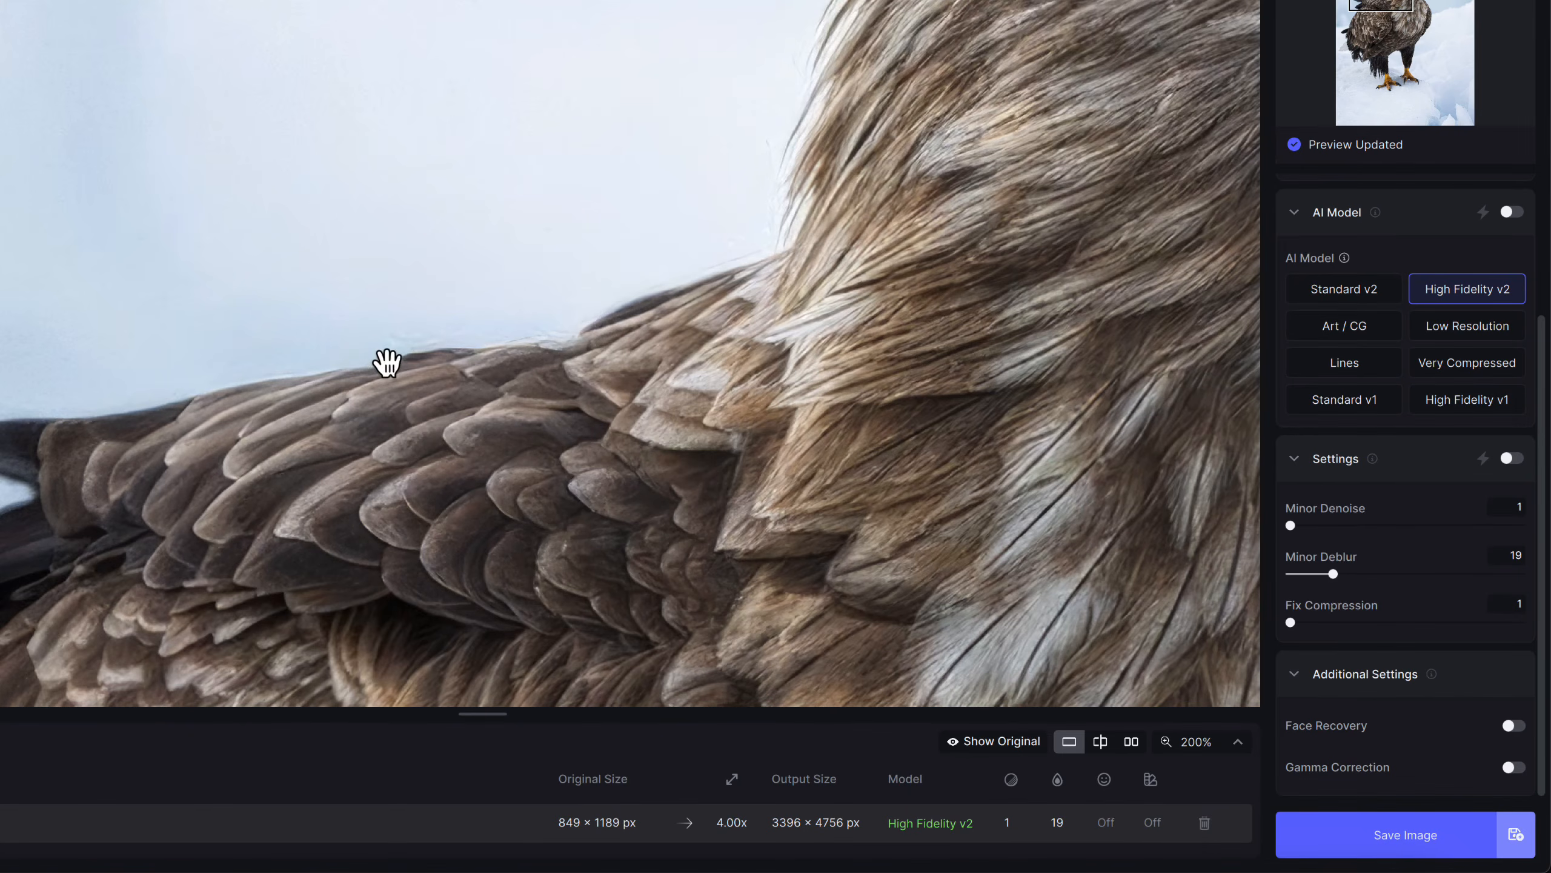
{"action": "left_click", "coordinate": [467, 361]}
{"action": "left_click", "coordinate": [480, 356]}
{"action": "left_click_drag", "start_coordinate": [480, 356], "coordinate": [392, 330]}
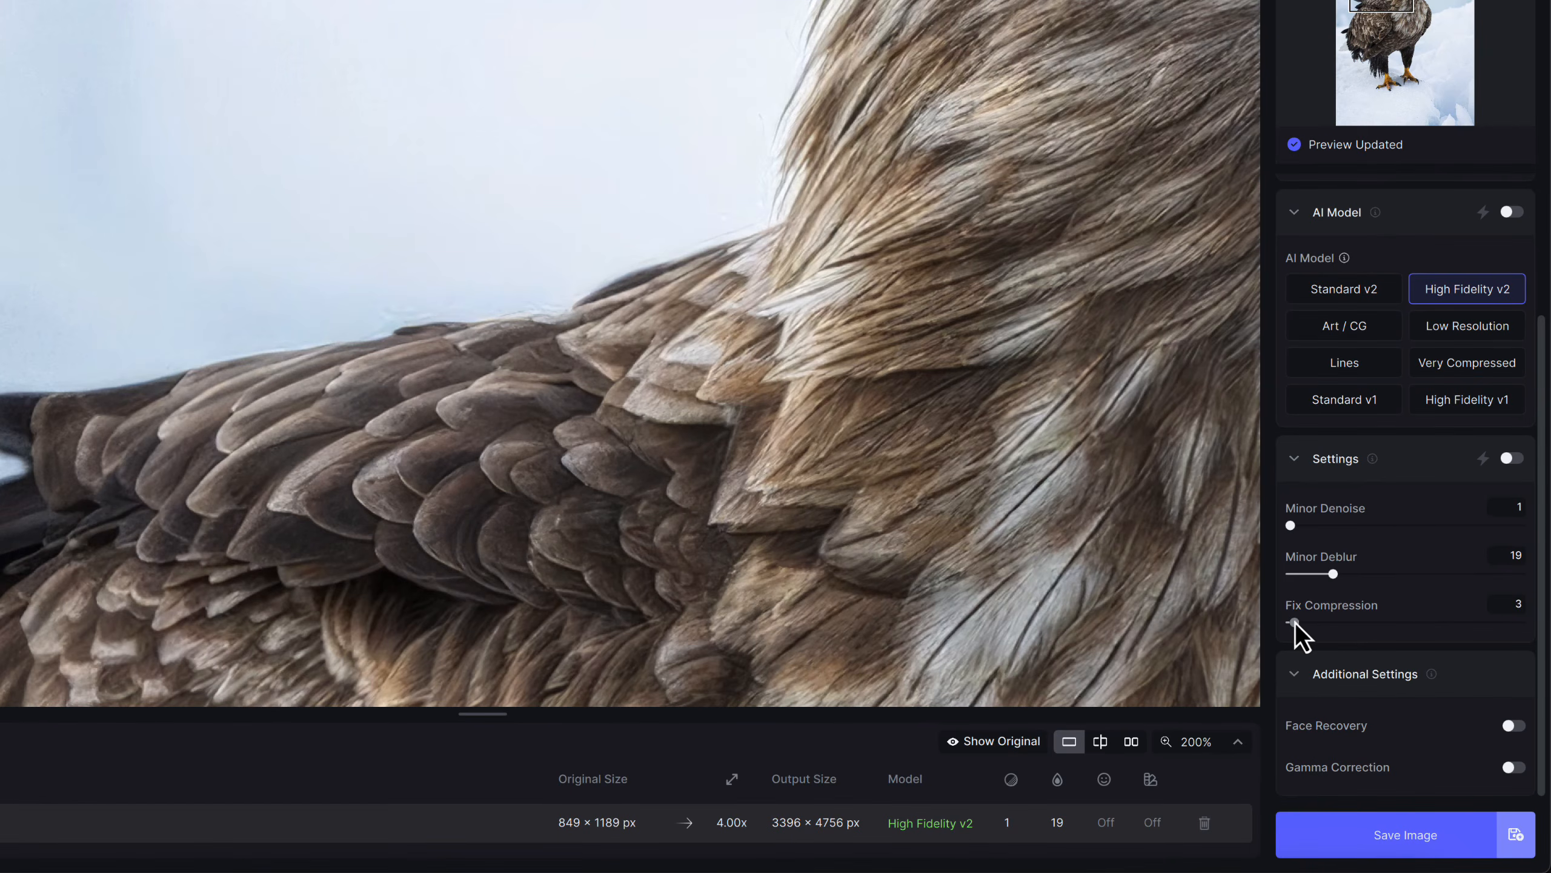
- Set Fix Compression to 39 and review the eagle at 100% zoom
{"action": "left_click_drag", "start_coordinate": [1294, 623], "coordinate": [1379, 624]}
{"action": "left_click", "coordinate": [1236, 743]}
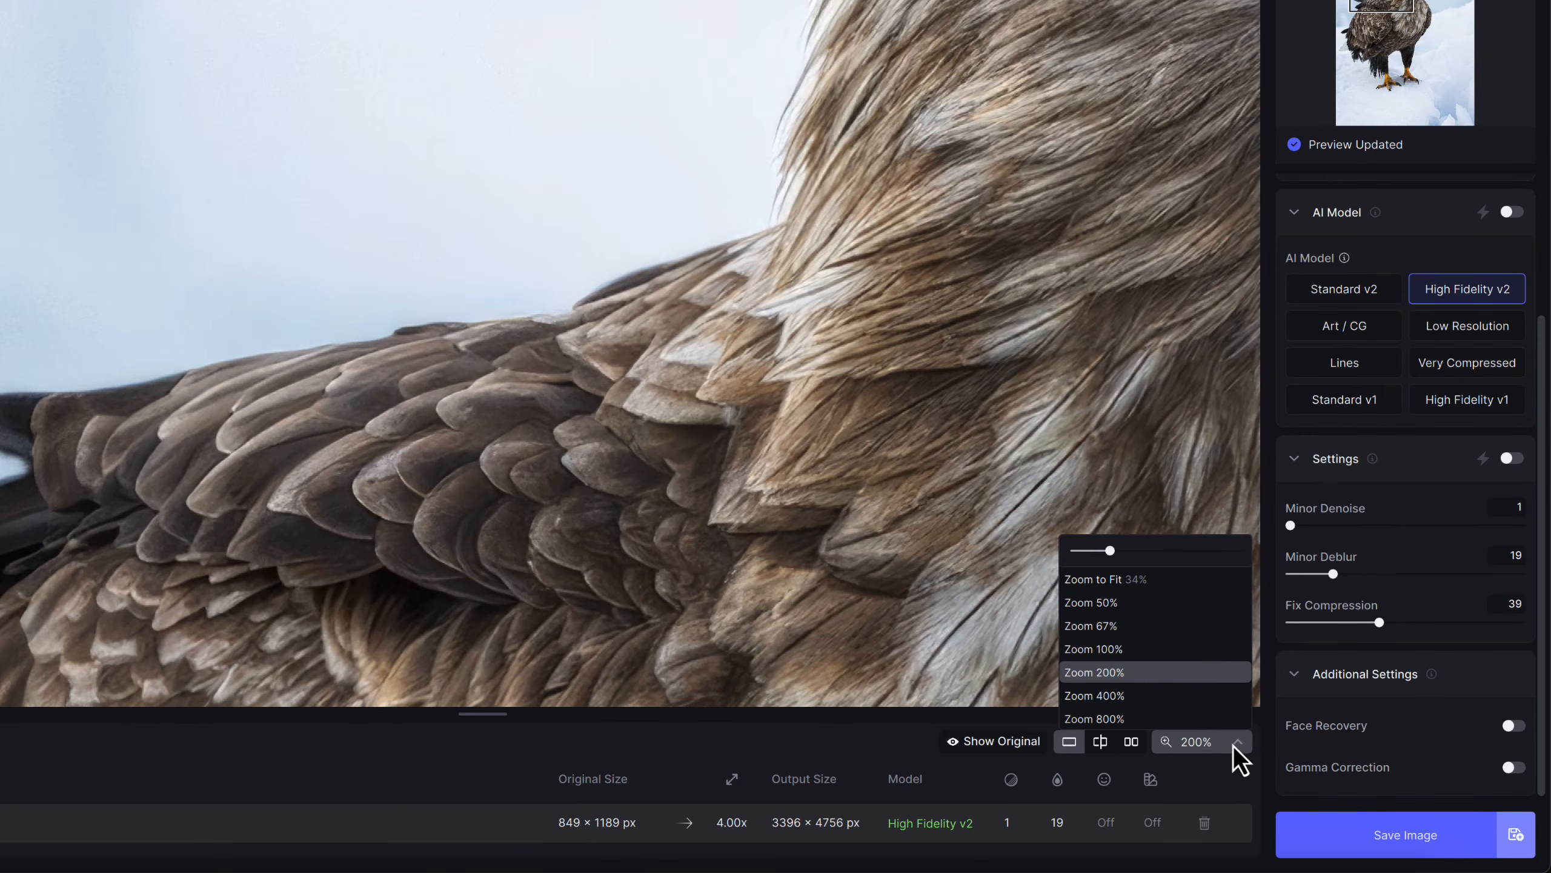
{"action": "left_click", "coordinate": [1162, 650]}
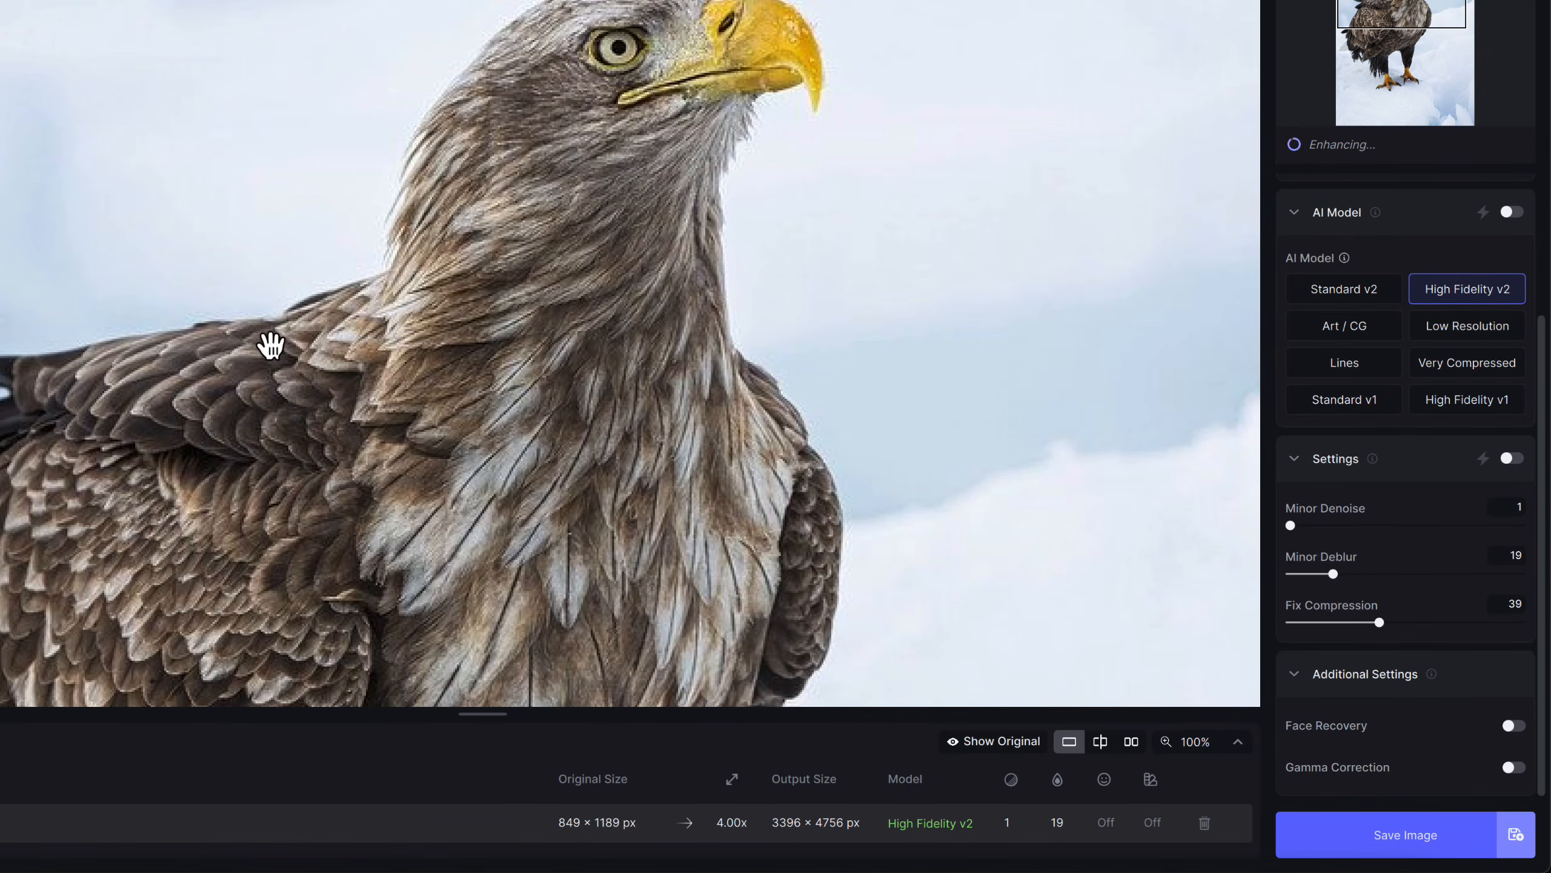
{"action": "left_click_drag", "start_coordinate": [311, 478], "coordinate": [821, 513]}
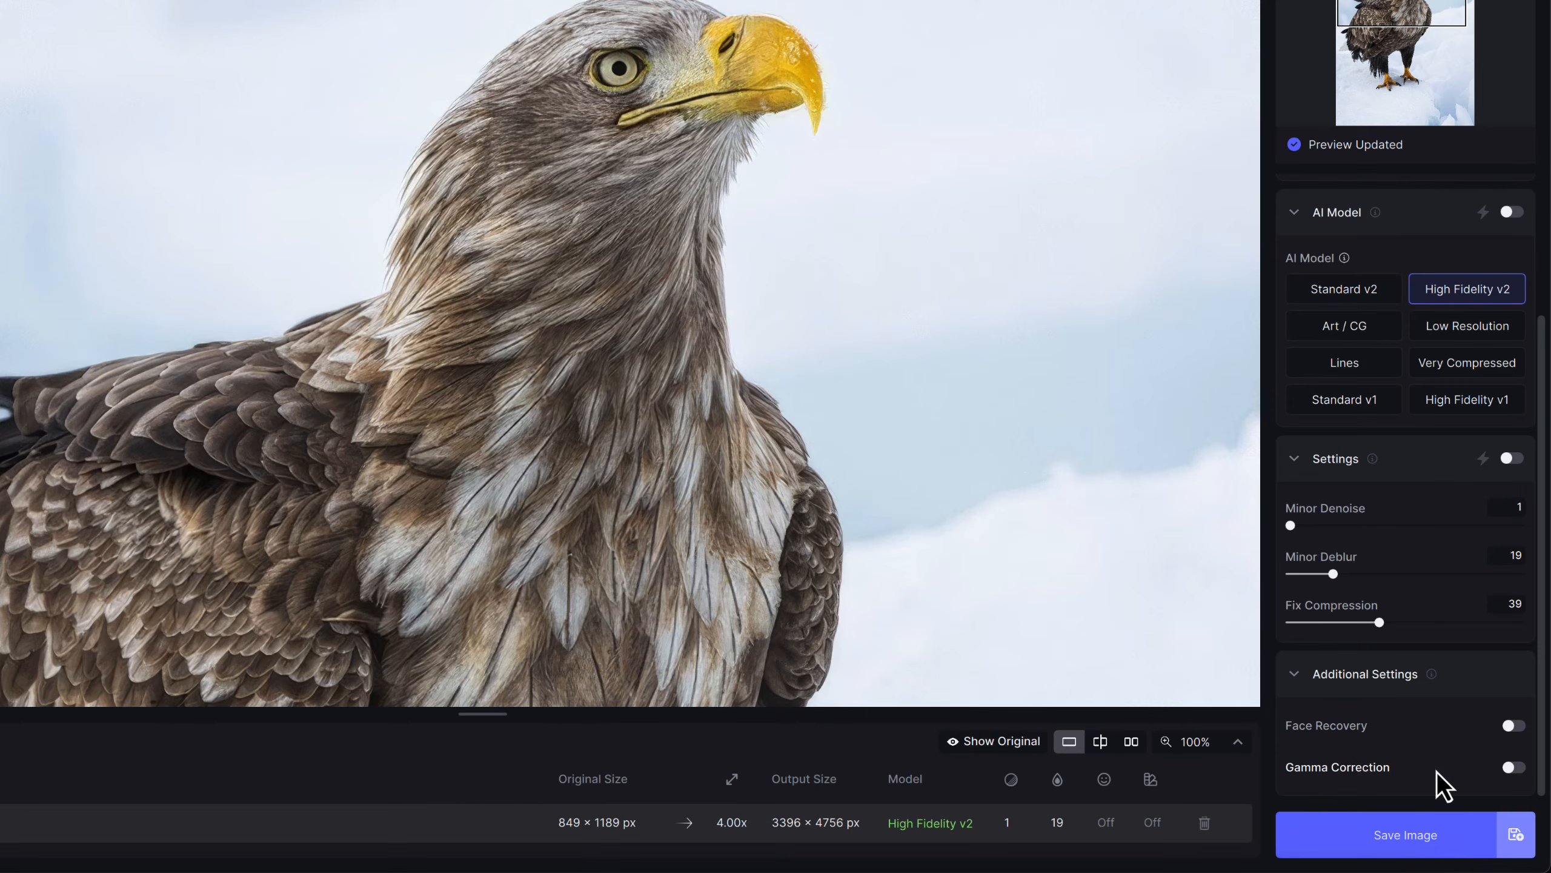
- Try Gamma Correction on the eagle and switch it off again
{"action": "left_click", "coordinate": [1512, 769]}
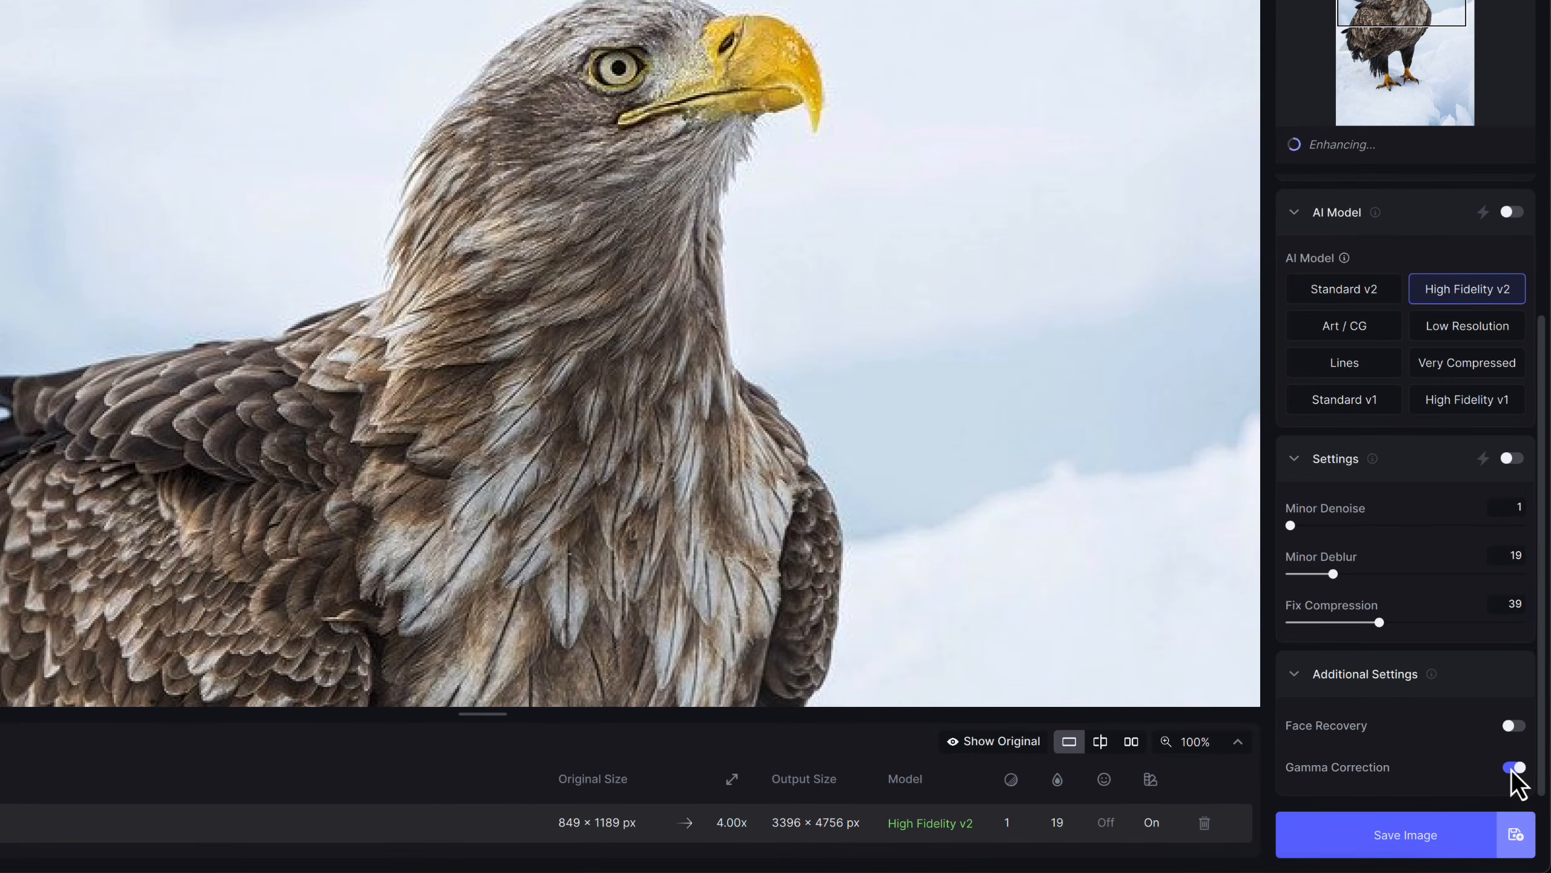
{"action": "left_click", "coordinate": [1514, 769]}
{"action": "mouse_move", "coordinate": [1429, 672]}
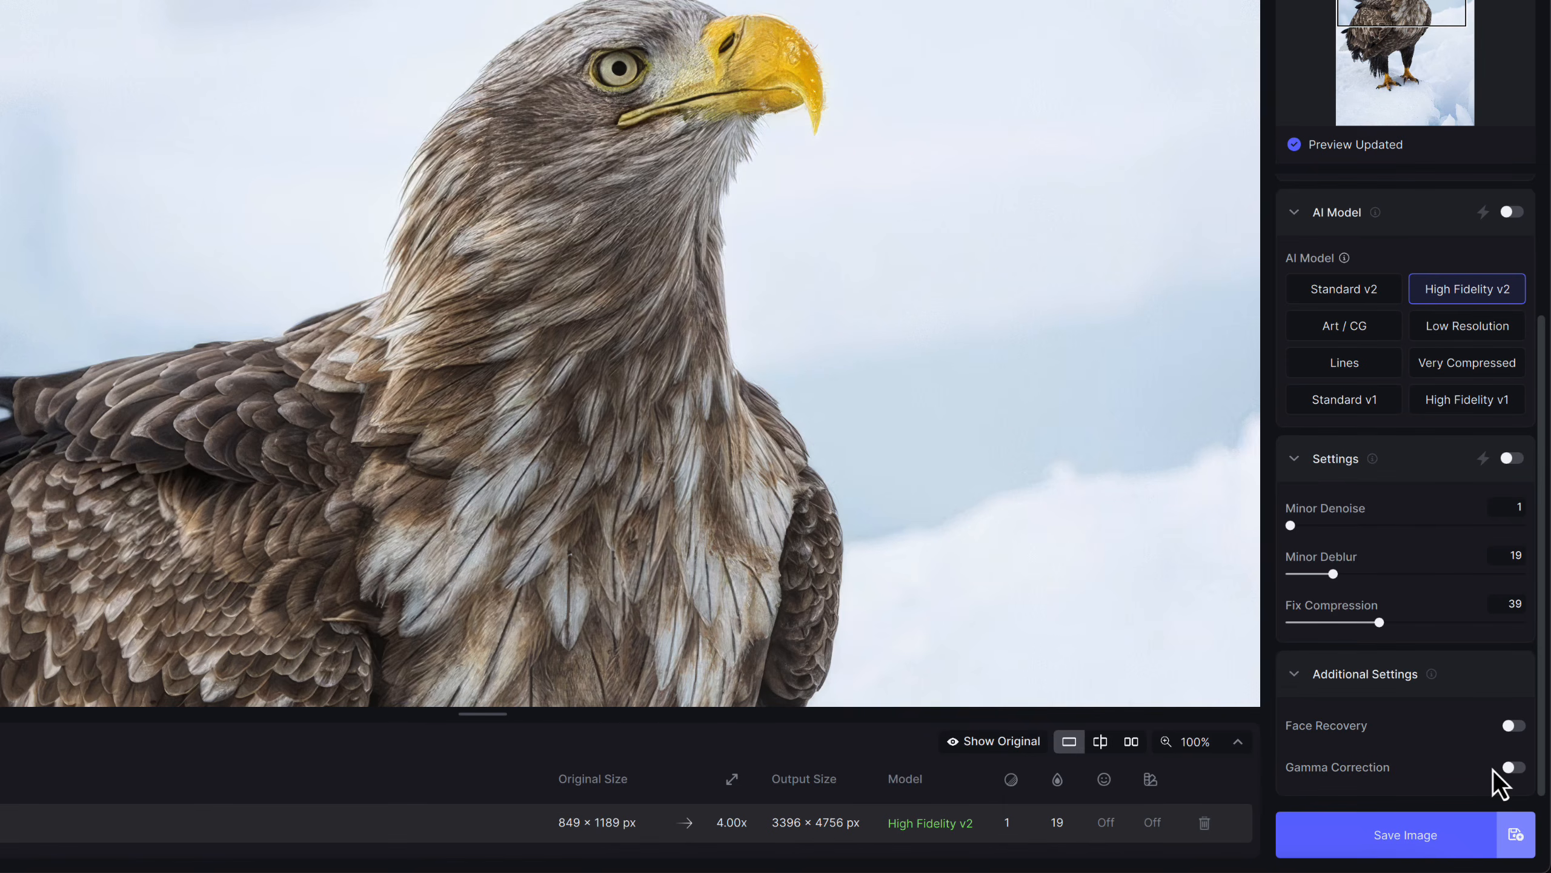
- Open the export settings for the eagle image and look over the filename prefix, suffix and save location choices
{"action": "left_click", "coordinate": [1408, 844]}
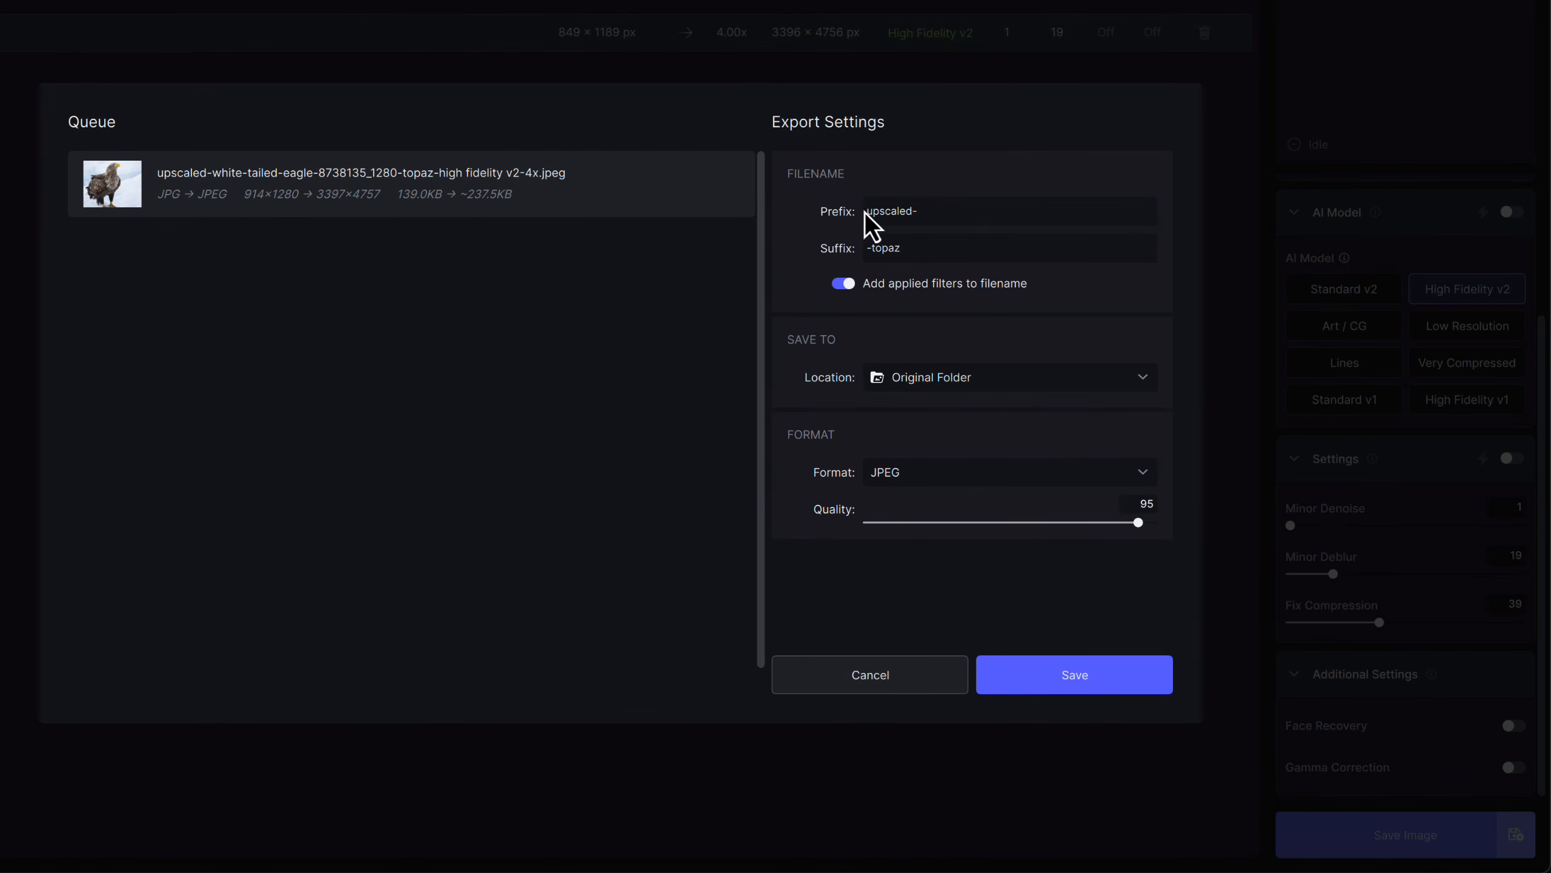
{"action": "left_click", "coordinate": [922, 213]}
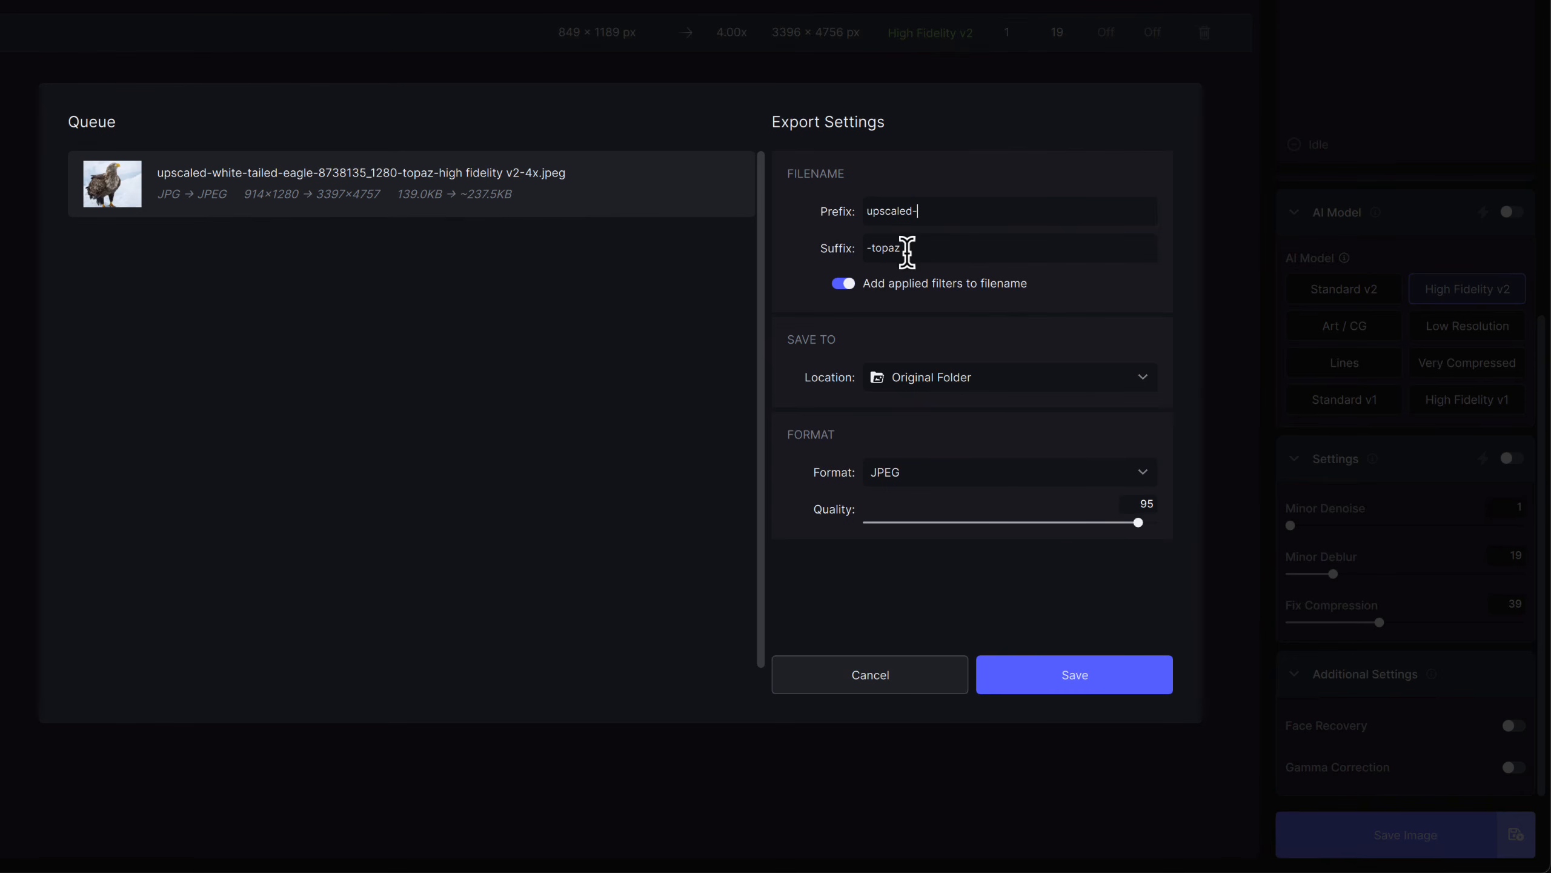
{"action": "left_click", "coordinate": [948, 249]}
{"action": "left_click_drag", "start_coordinate": [927, 214], "coordinate": [841, 260]}
{"action": "left_click", "coordinate": [928, 383]}
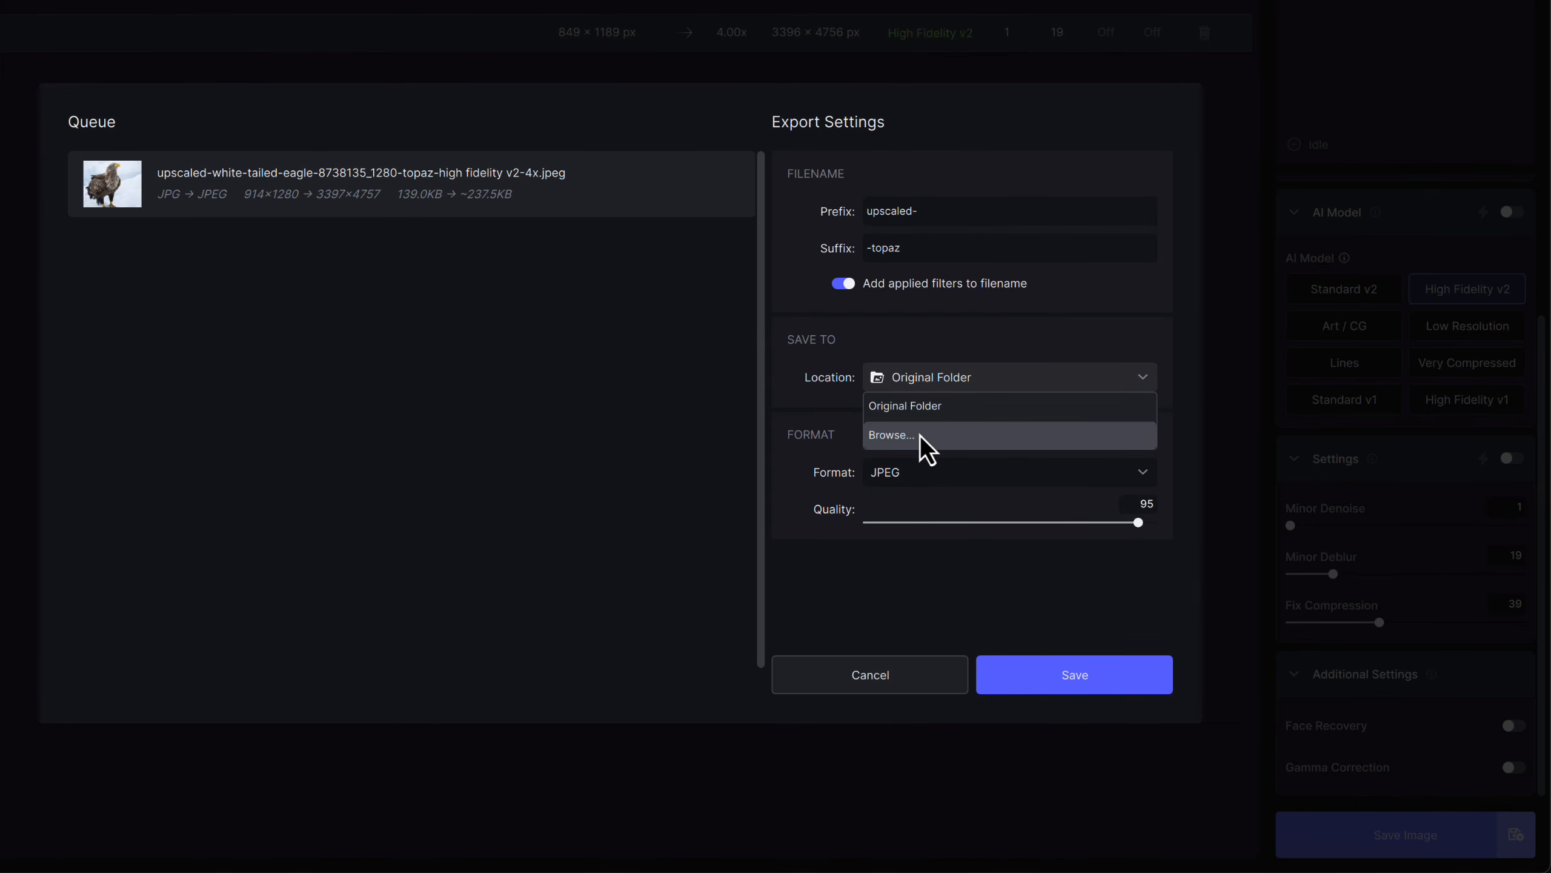
{"action": "left_click", "coordinate": [932, 342]}
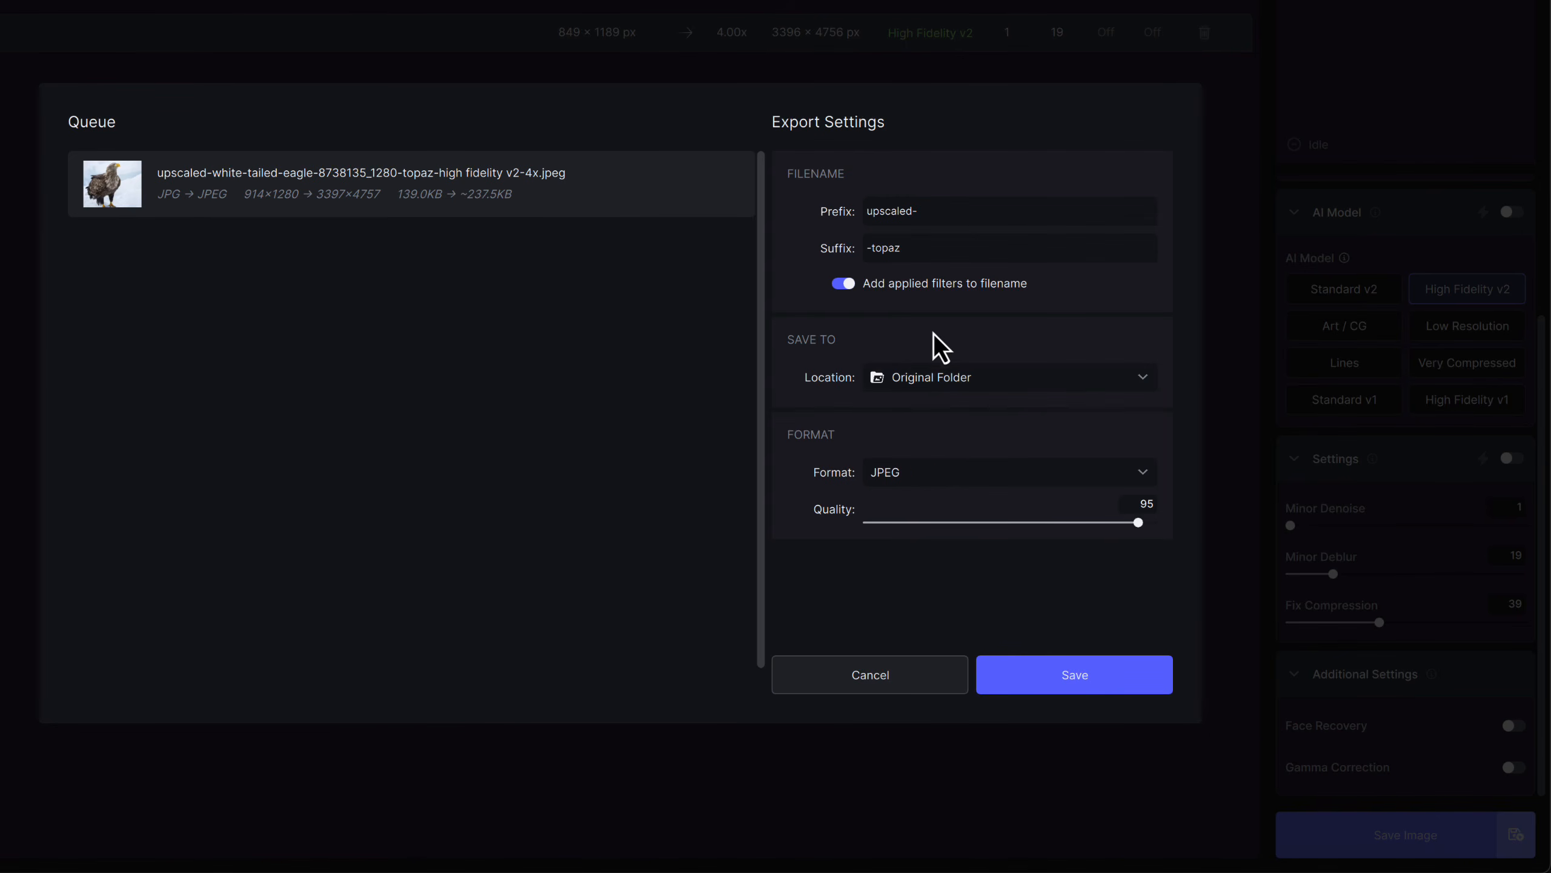
- Look over the export format choices, keep JPEG, and cancel the export
{"action": "left_click", "coordinate": [939, 474]}
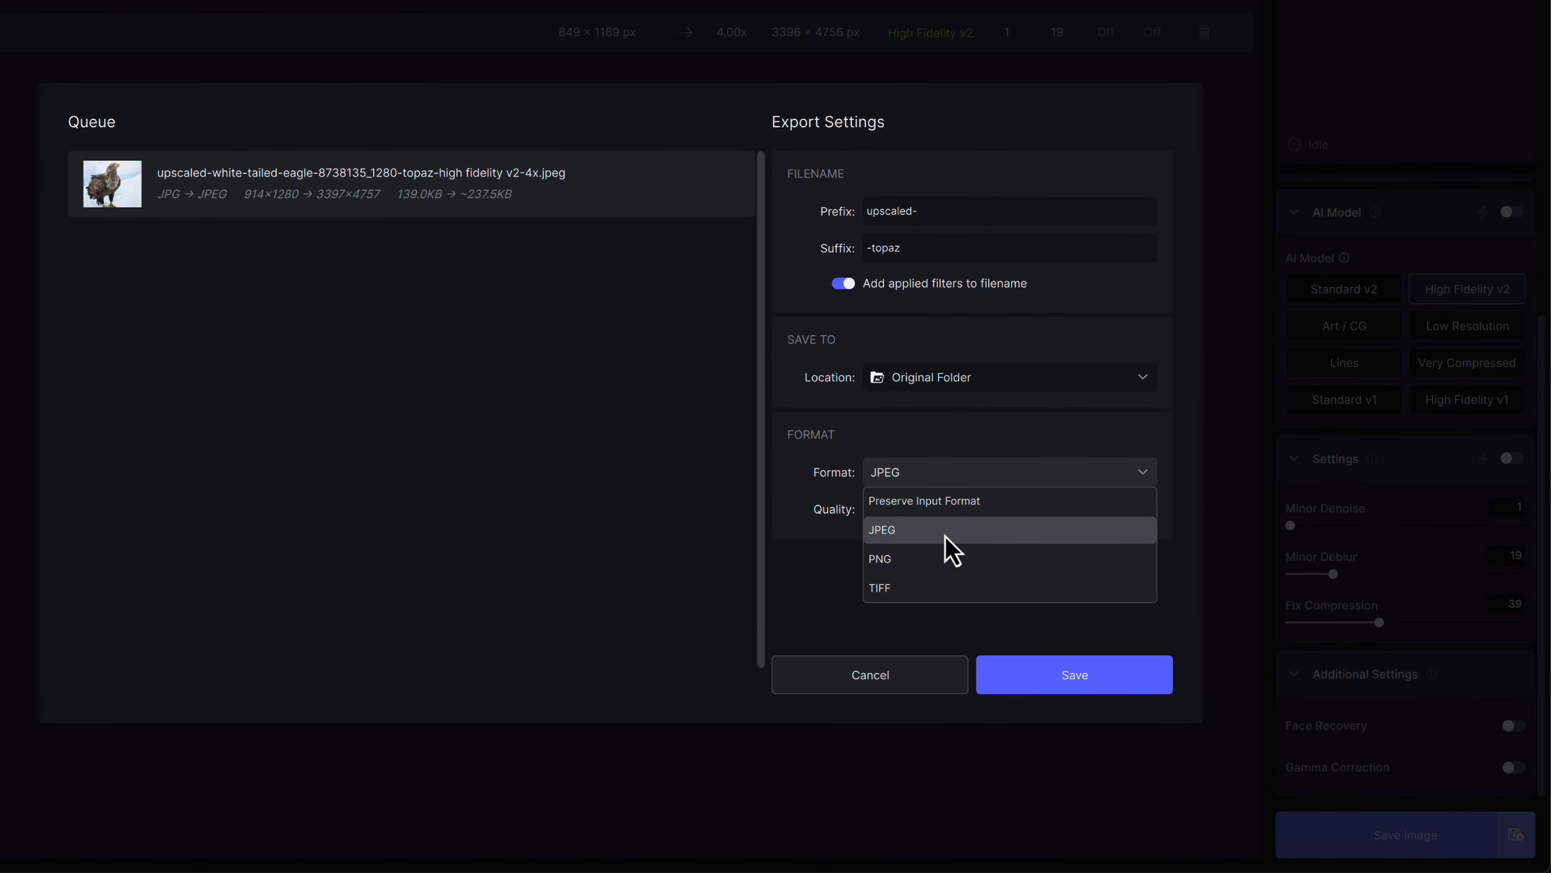
{"action": "left_click", "coordinate": [955, 433]}
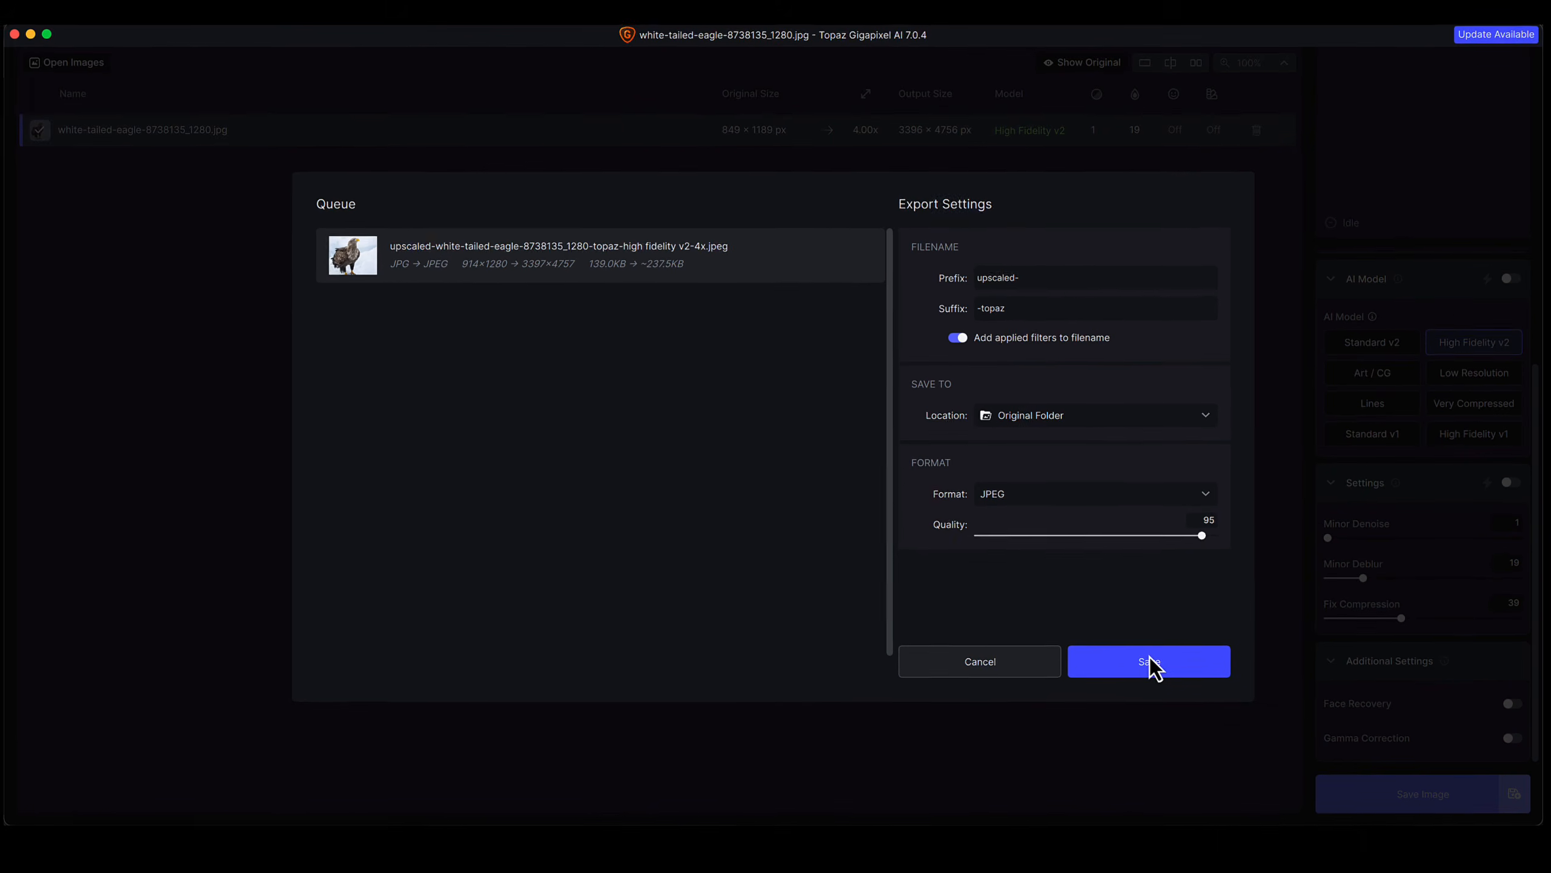
{"action": "left_click", "coordinate": [979, 669]}
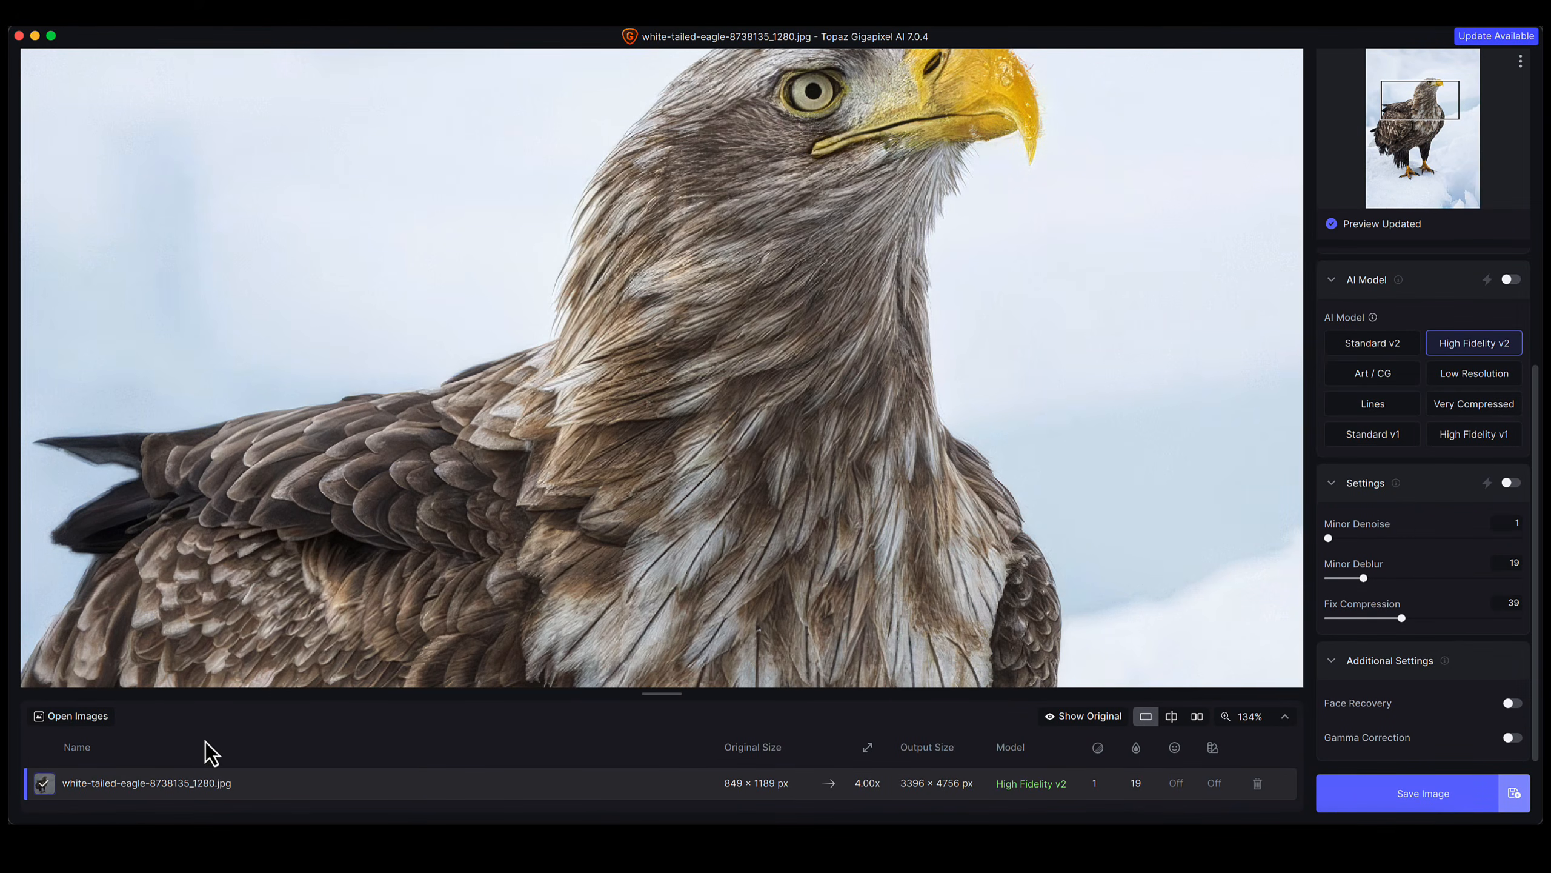